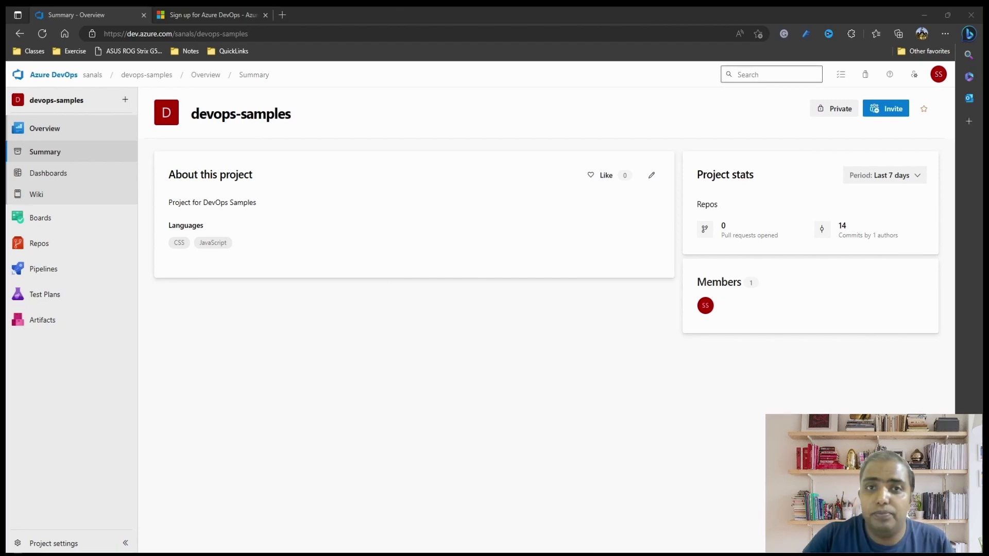
Step: Read the free tier of services on the Azure DevOps sign-up documentation page, and return to the project summary
click(183, 16)
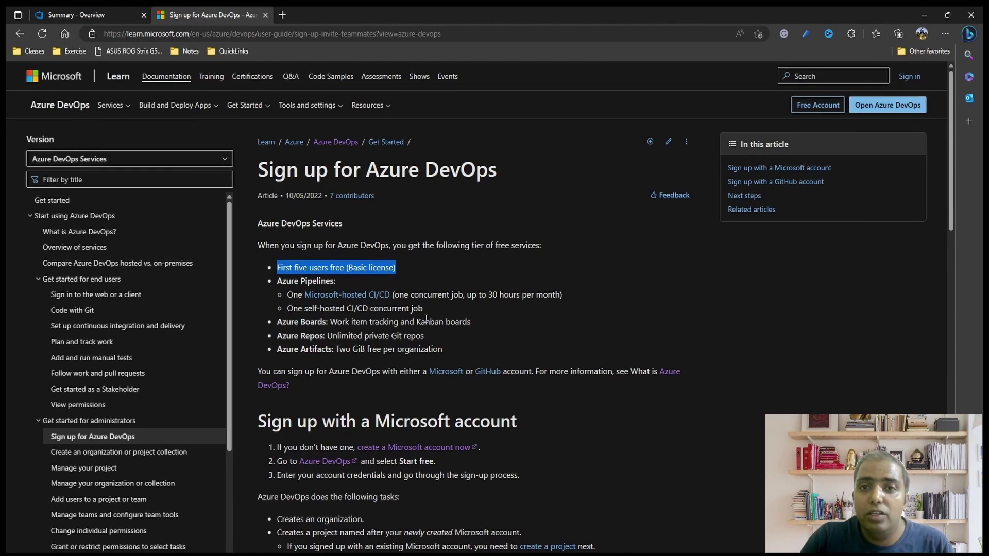
click(103, 13)
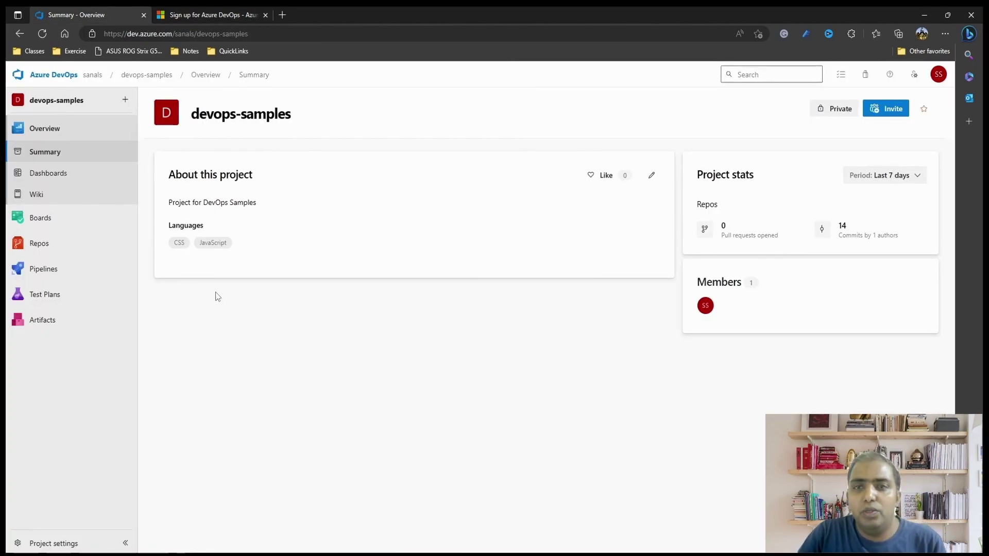
Step: Examine the new project form's advanced options, including the work item process choices, without creating a project
click(58, 83)
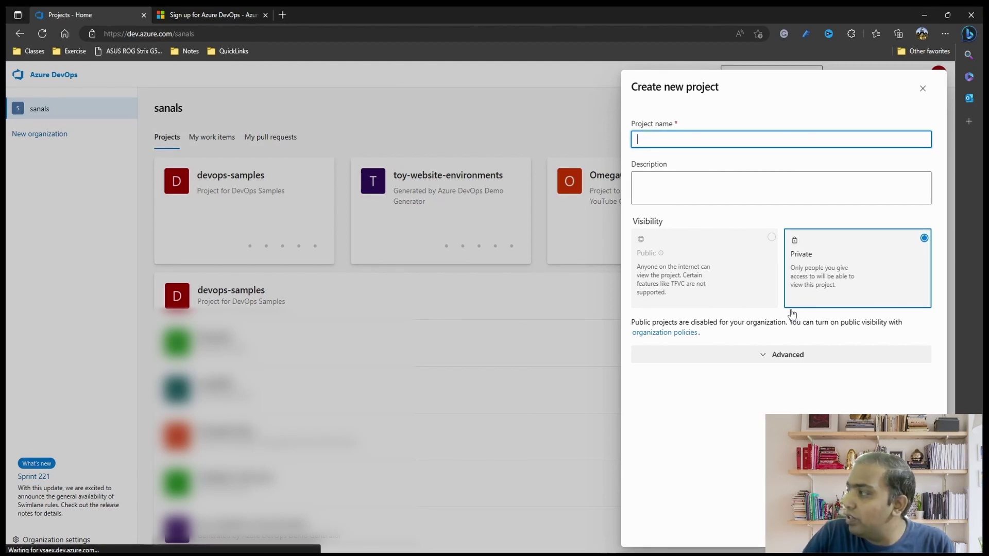
click(786, 354)
click(848, 397)
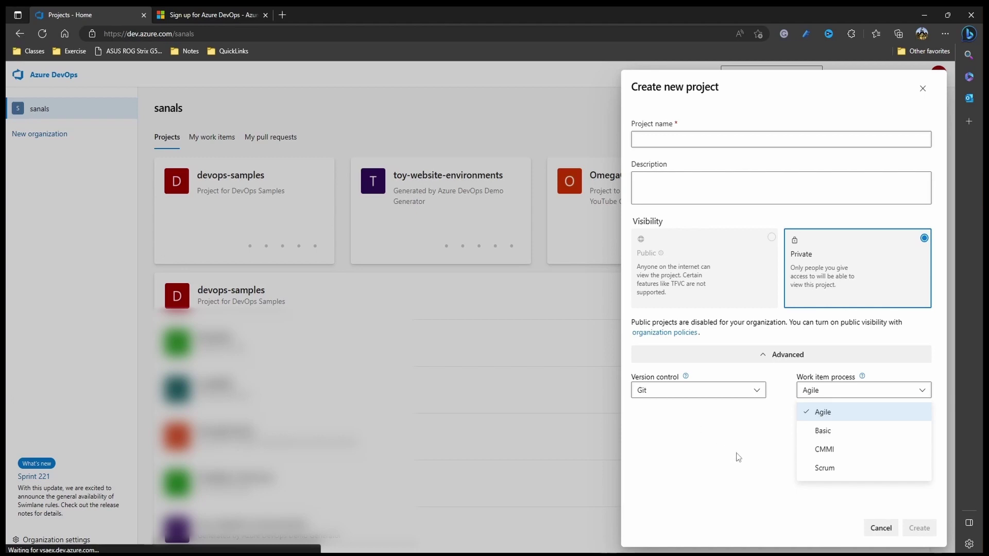
click(880, 528)
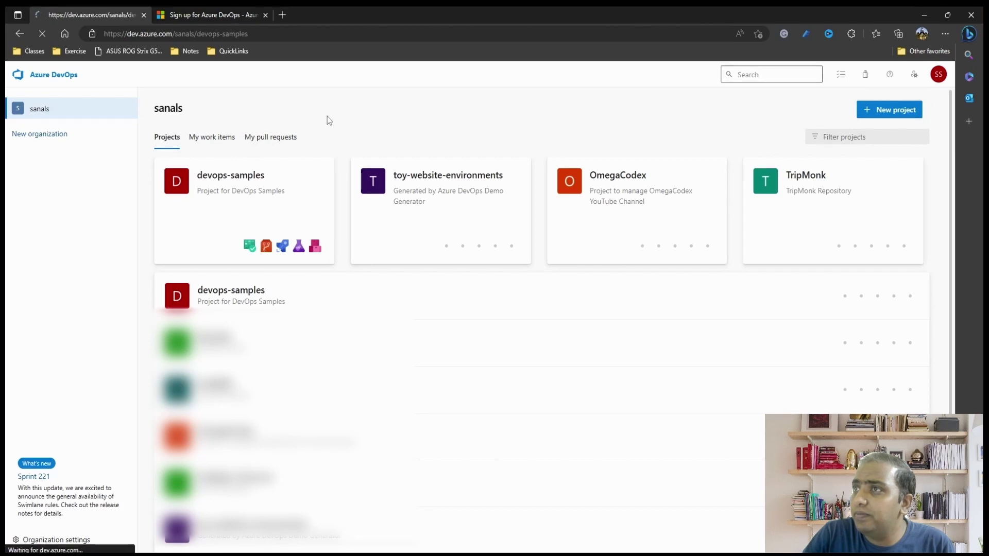
Step: Open the devops-samples repository files and browse the .gitignore templates offered for a new Git repository, without creating one
click(57, 252)
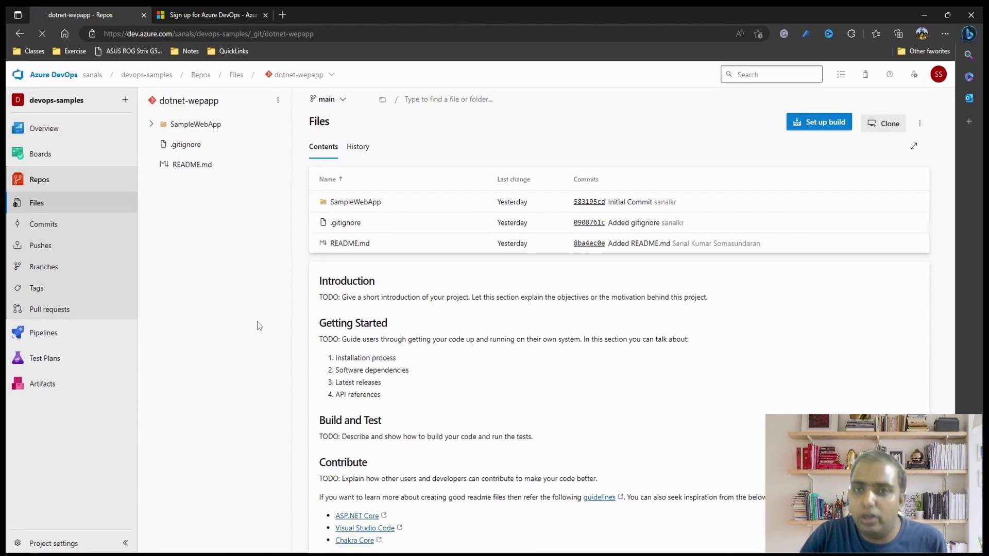
click(305, 78)
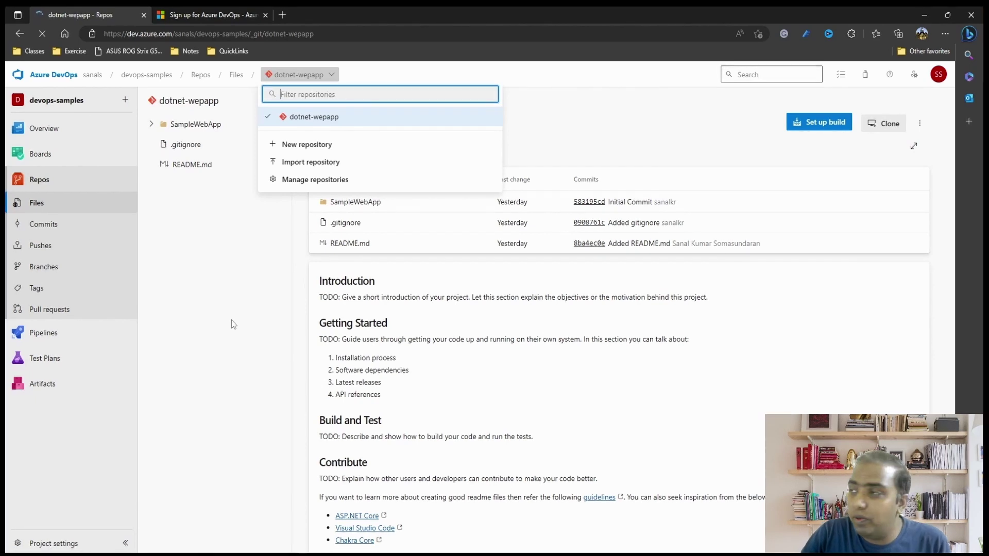
click(307, 145)
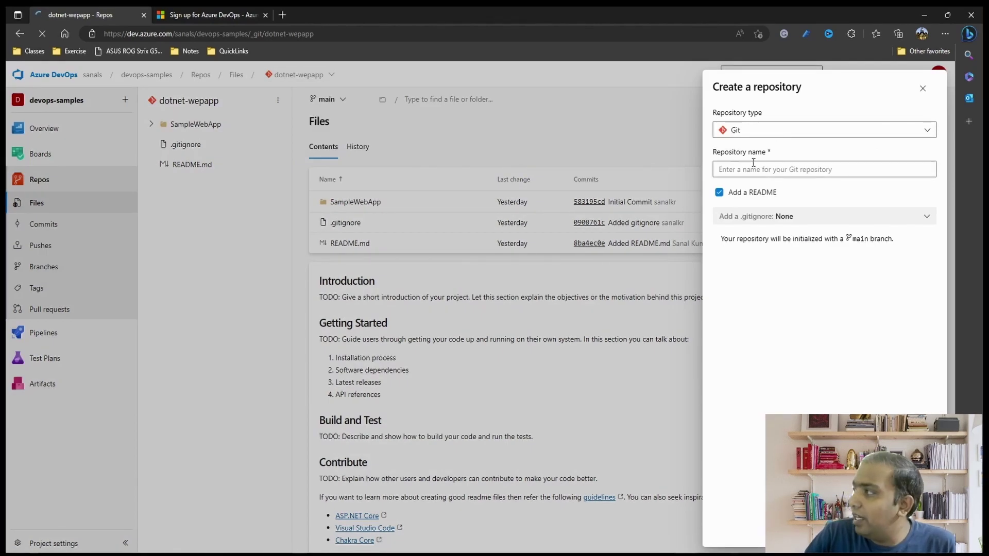
click(927, 220)
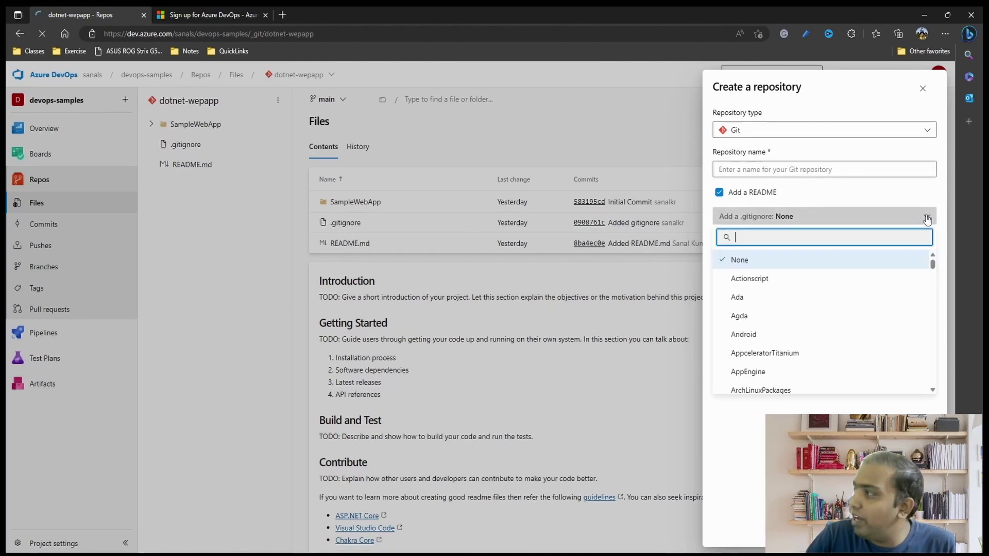
scroll(822, 332, down, 3)
scroll(822, 331, down, 10)
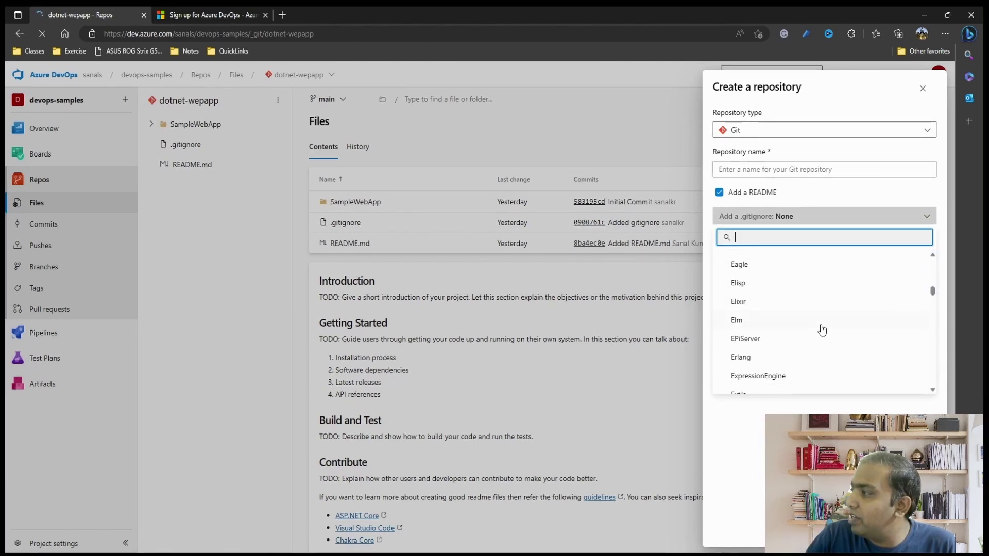
scroll(939, 331, down, 12)
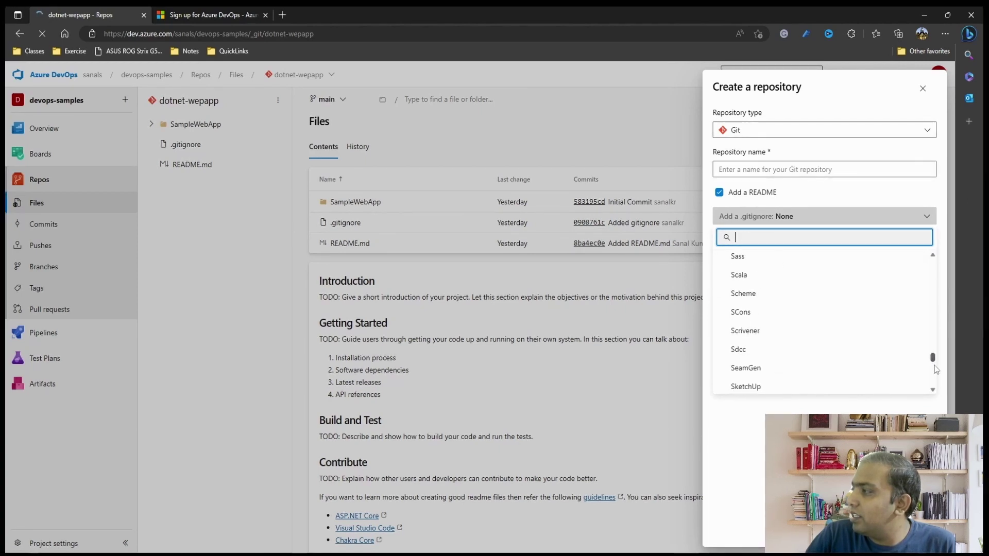
scroll(932, 383, down, 1)
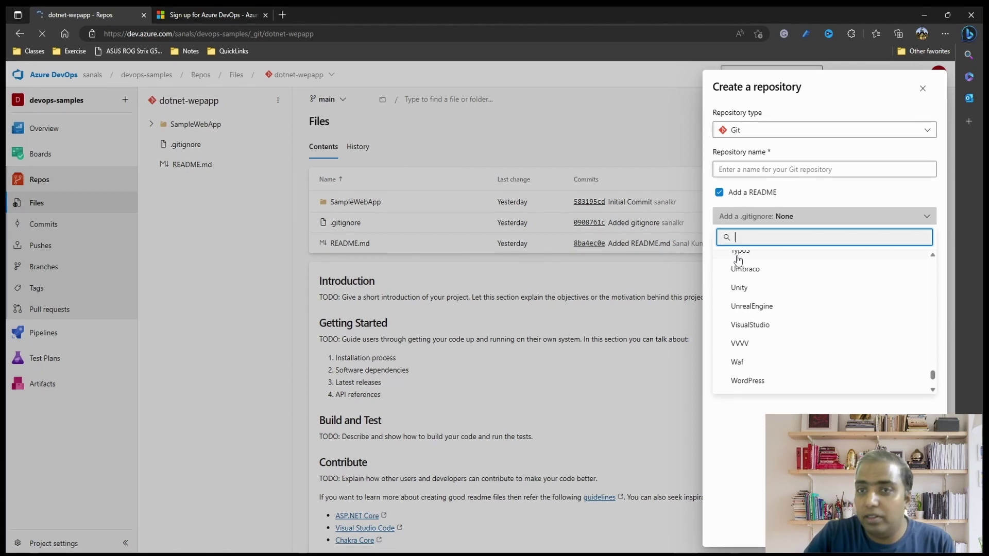
key(Escape)
key(Escape)
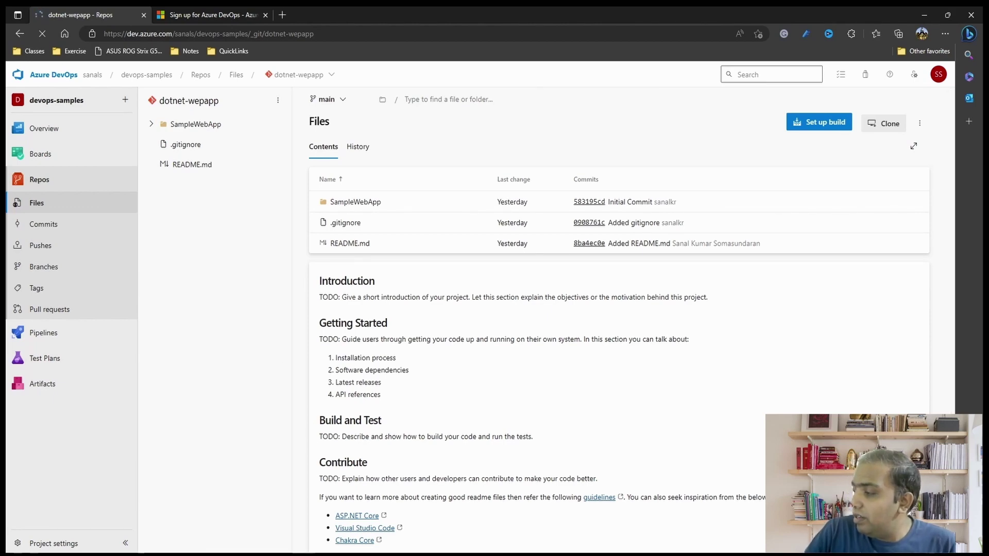
Step: Switch to Visual Studio, run SampleWebApp to view its home page, and close the page
key(alt+Tab)
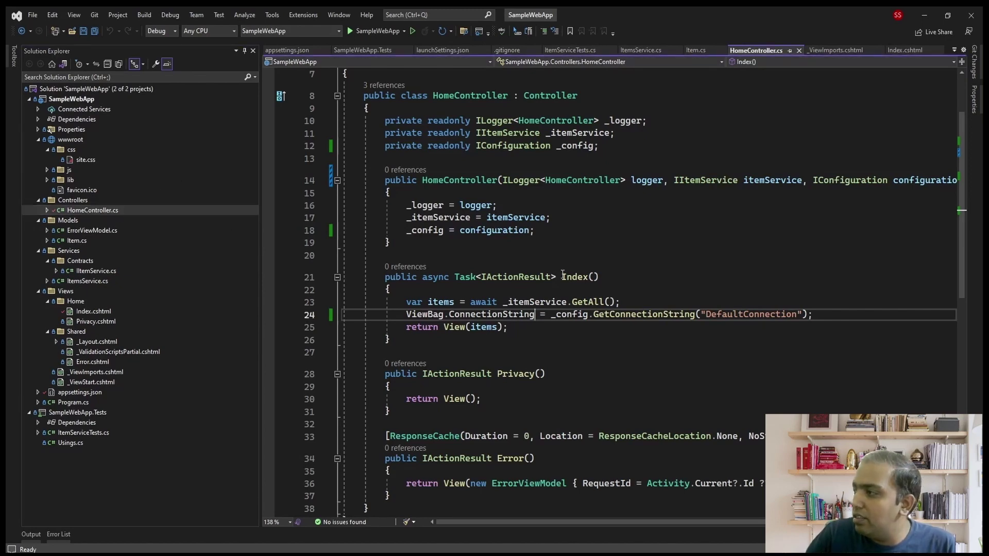
click(377, 31)
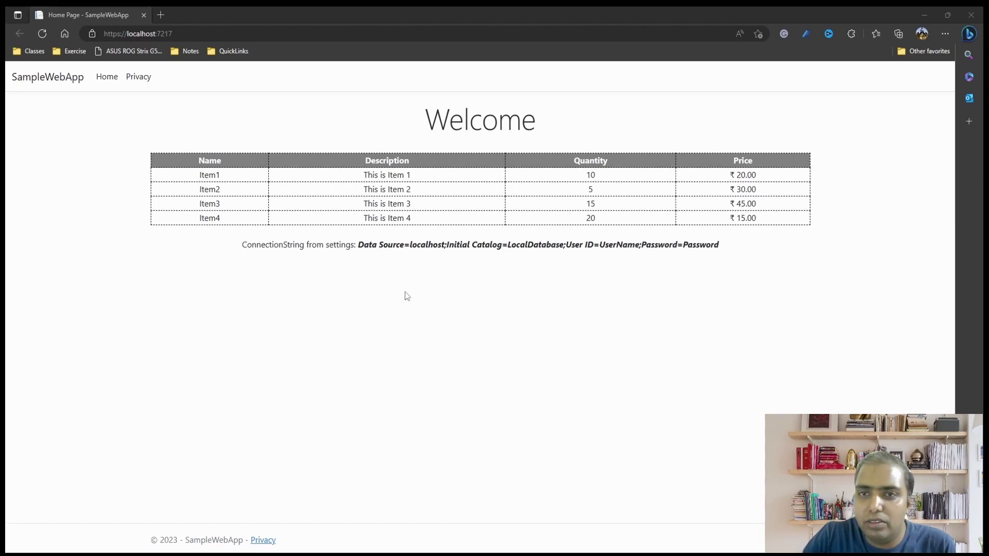
click(971, 15)
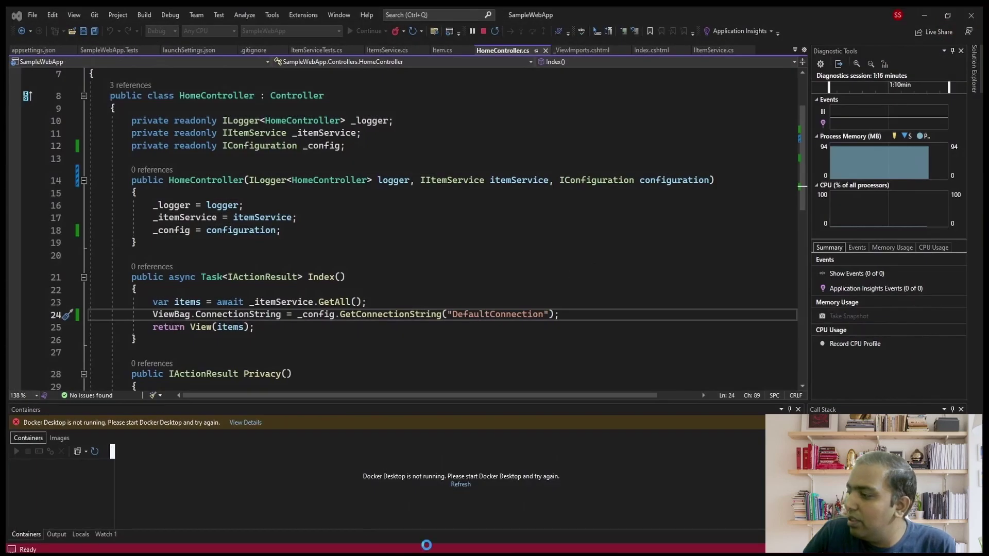
Step: Switch to Azure DevOps in the browser and start a classic-editor pipeline from the dotnet-wepapp repository's main branch in Azure Repos Git
click(572, 508)
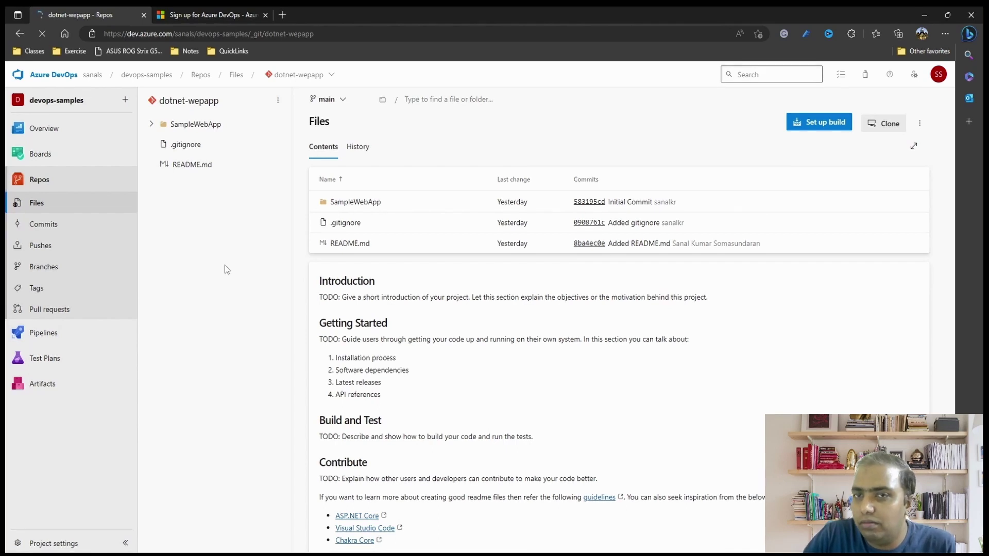
click(809, 125)
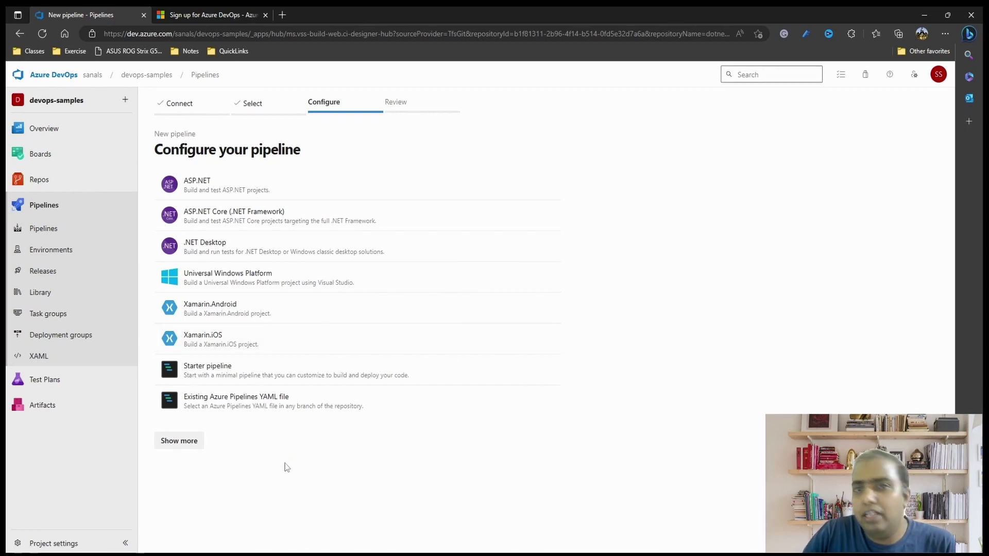
click(77, 230)
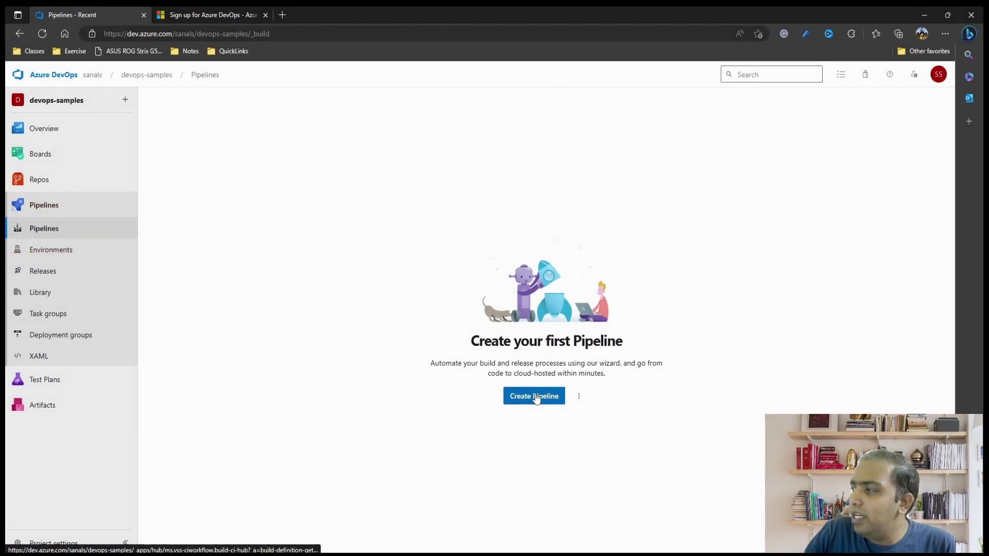
click(536, 397)
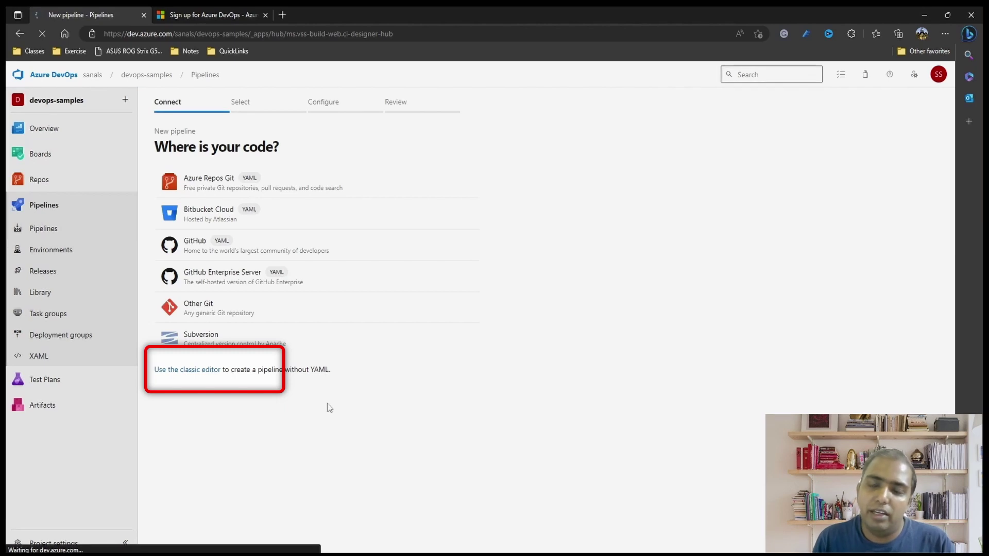
click(188, 371)
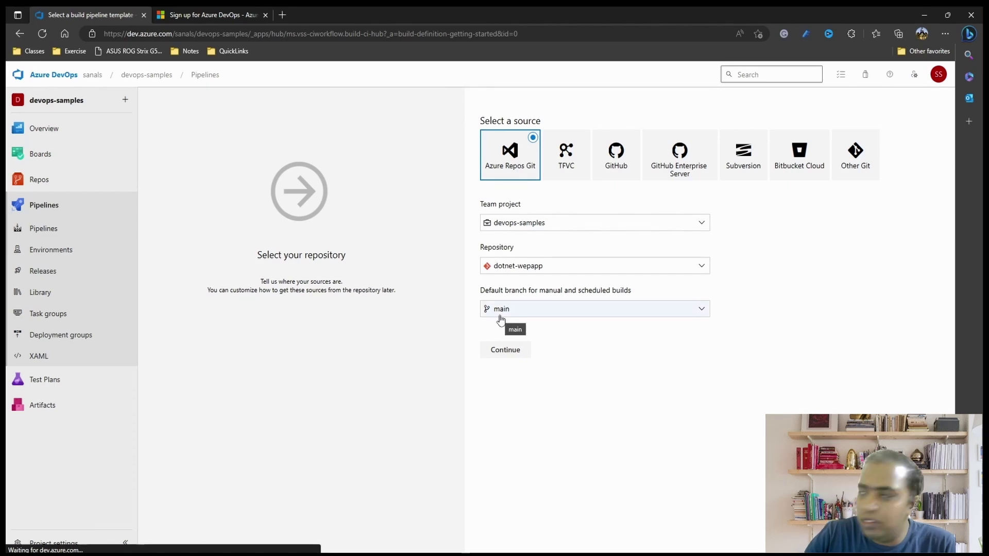
click(497, 350)
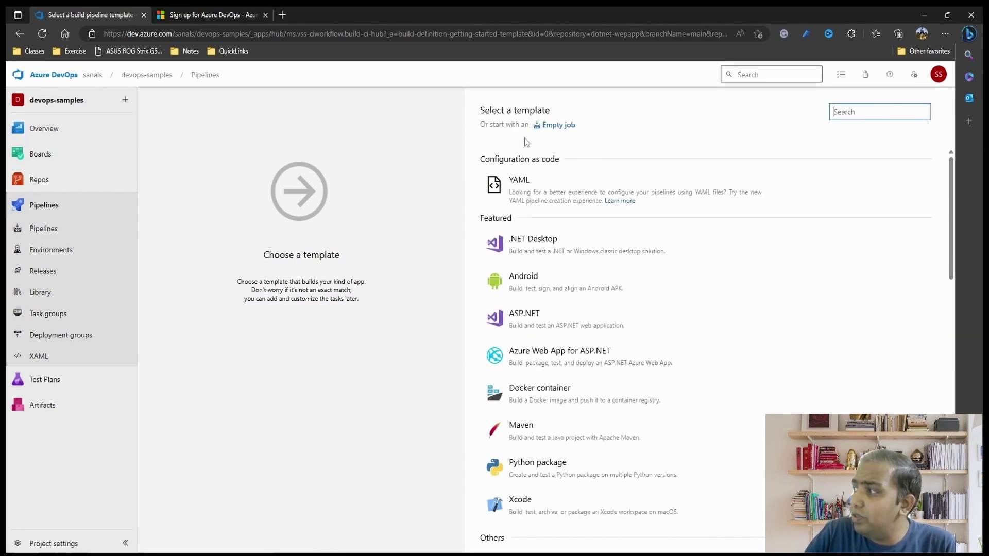
Step: Look through the available build templates and apply the ASP.NET template to the new pipeline
mouse_move(522, 187)
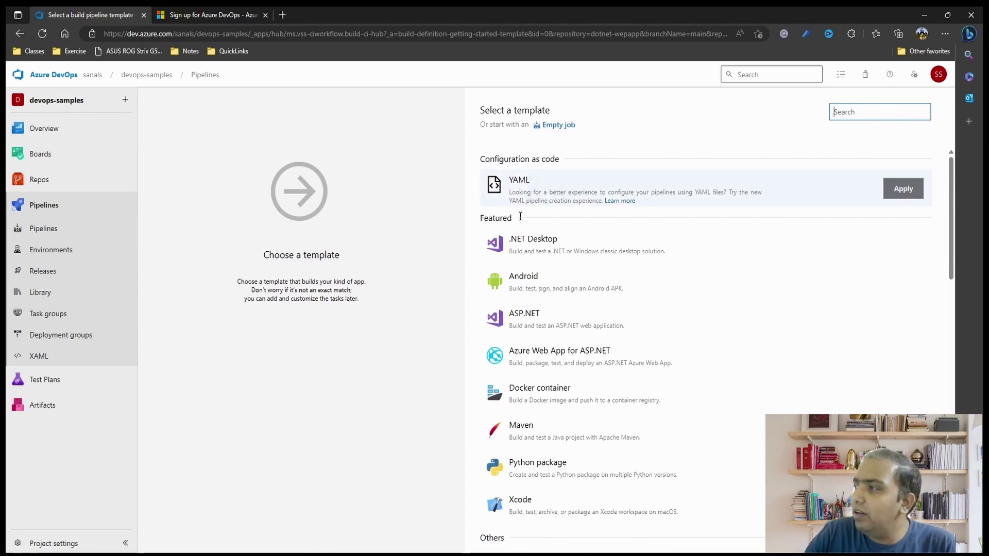
mouse_move(596, 331)
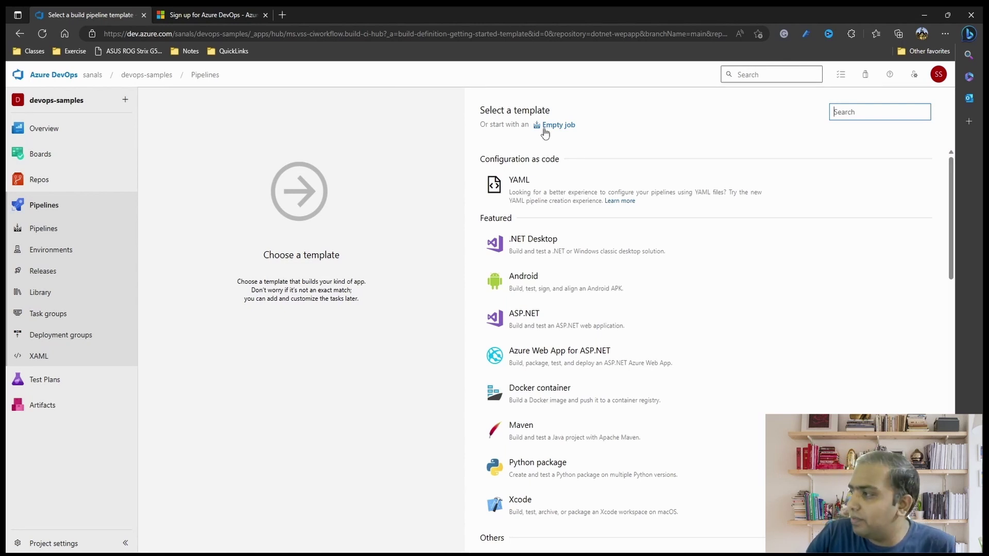
scroll(675, 402, down, 5)
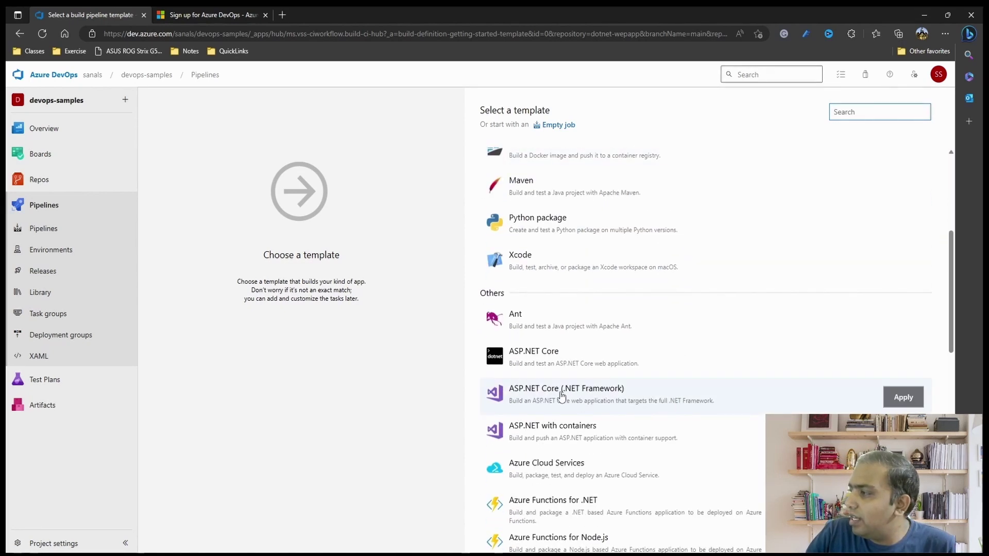
scroll(555, 292, up, 4)
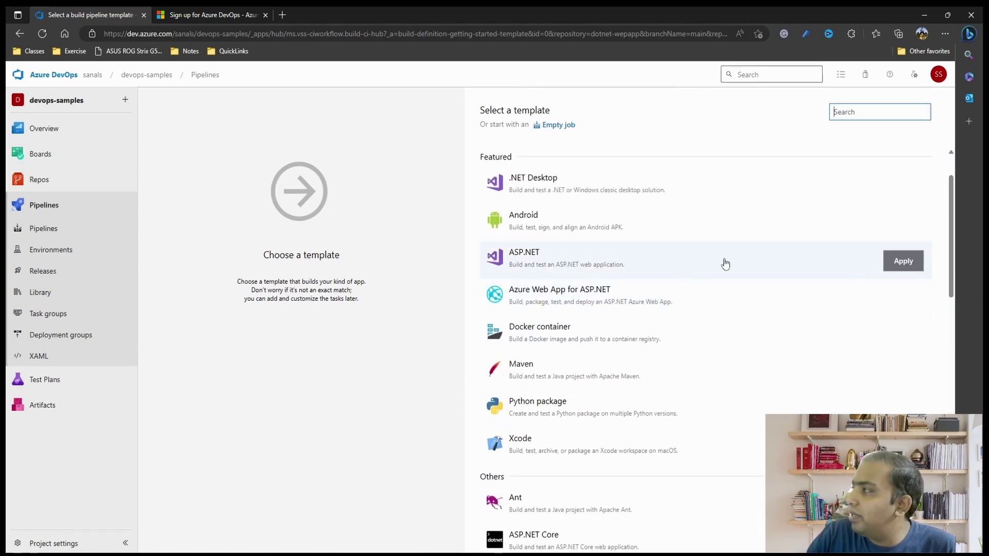
click(696, 261)
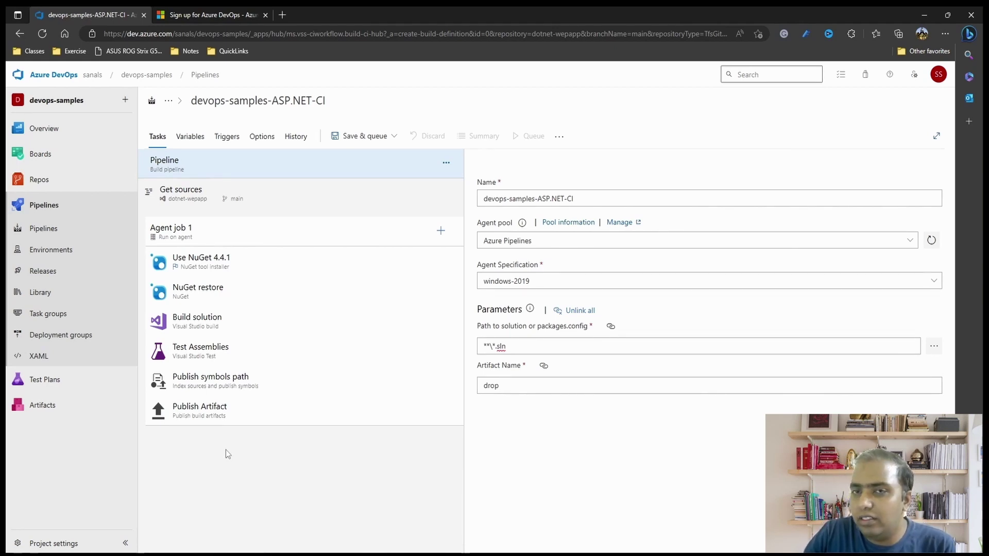
Step: Examine the settings of the pipeline's source, the agent job and the NuGet tool installer task
click(253, 275)
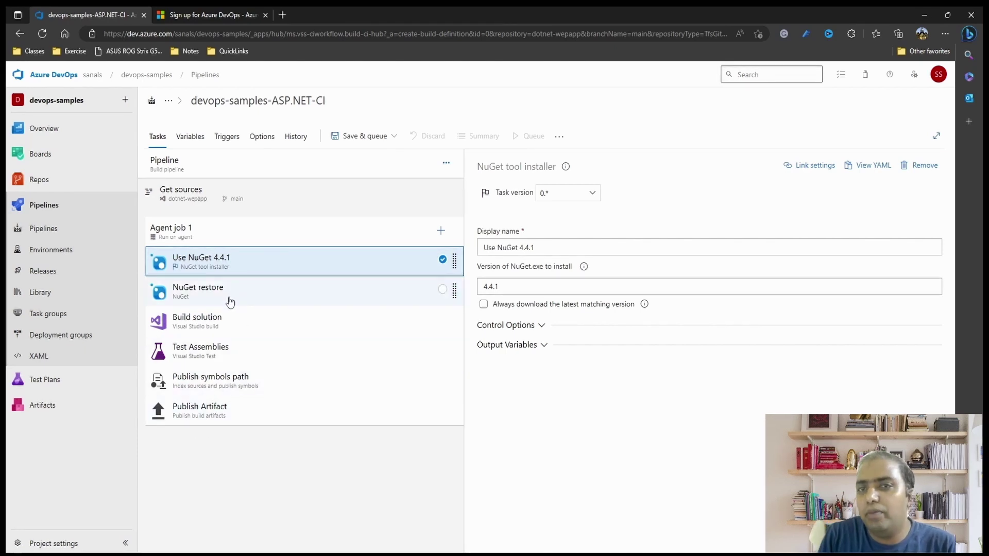
click(191, 197)
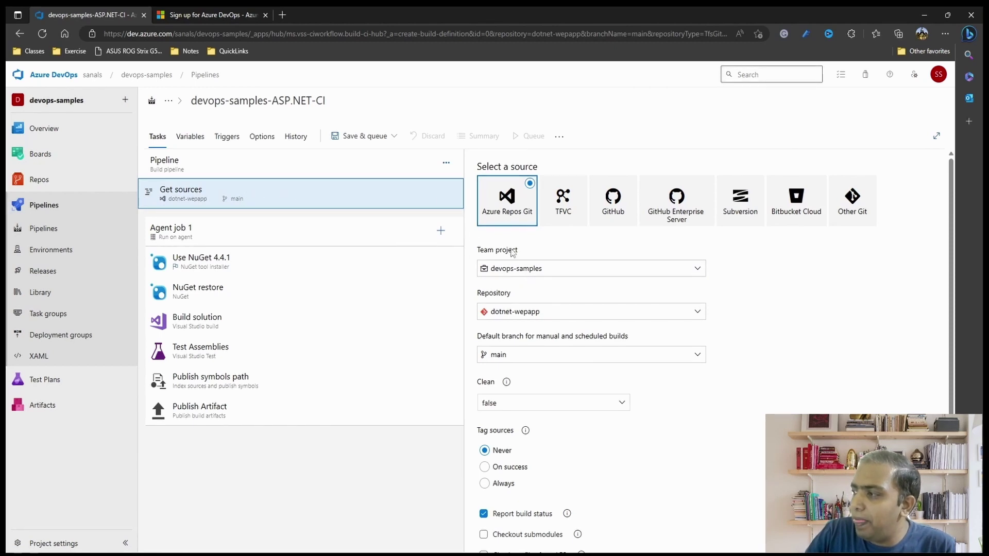
scroll(587, 480, down, 3)
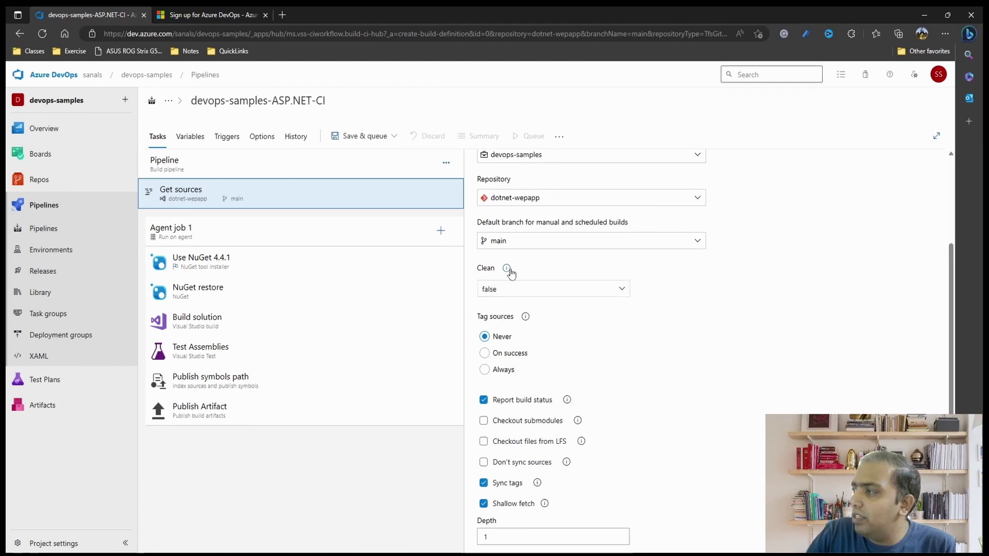
scroll(651, 400, up, 3)
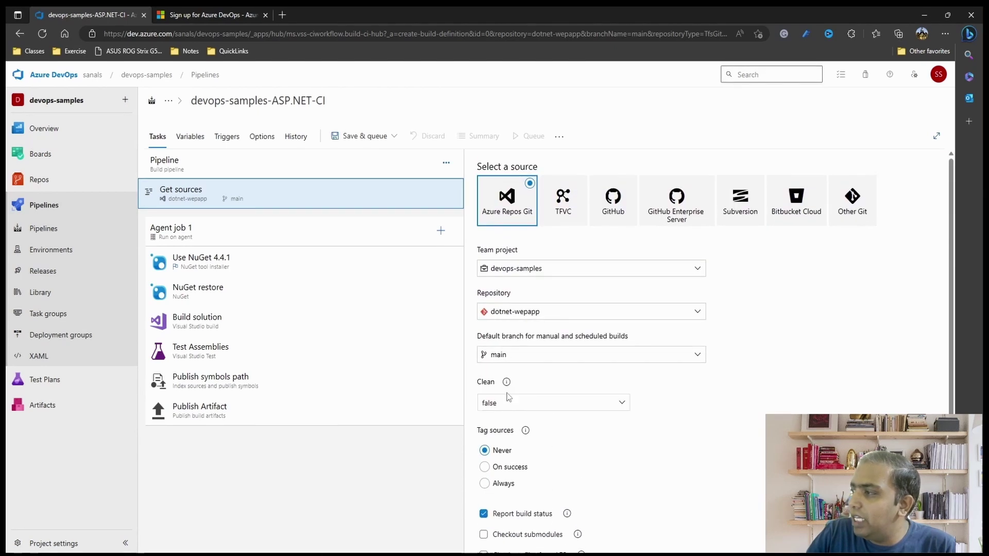
scroll(596, 448, down, 3)
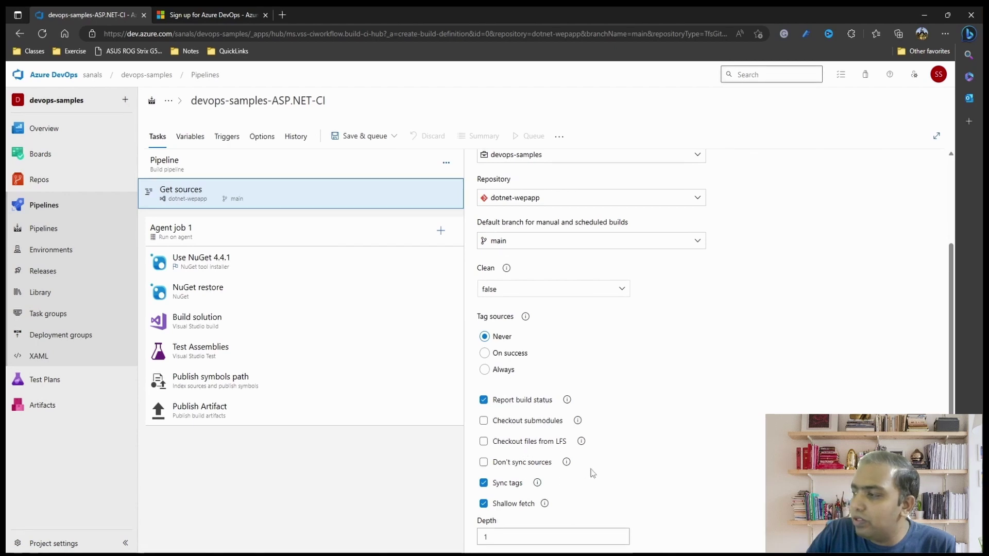
scroll(596, 482, up, 3)
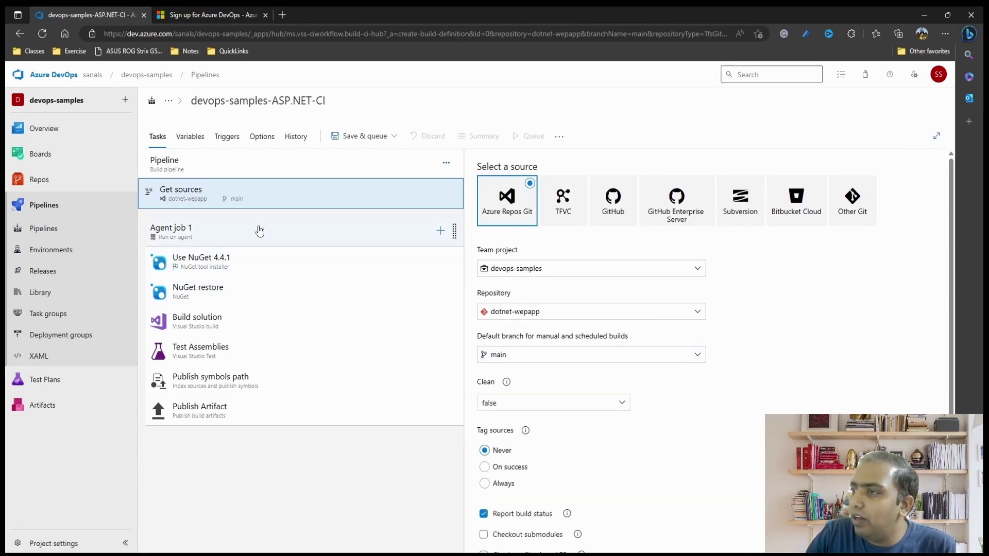
click(175, 236)
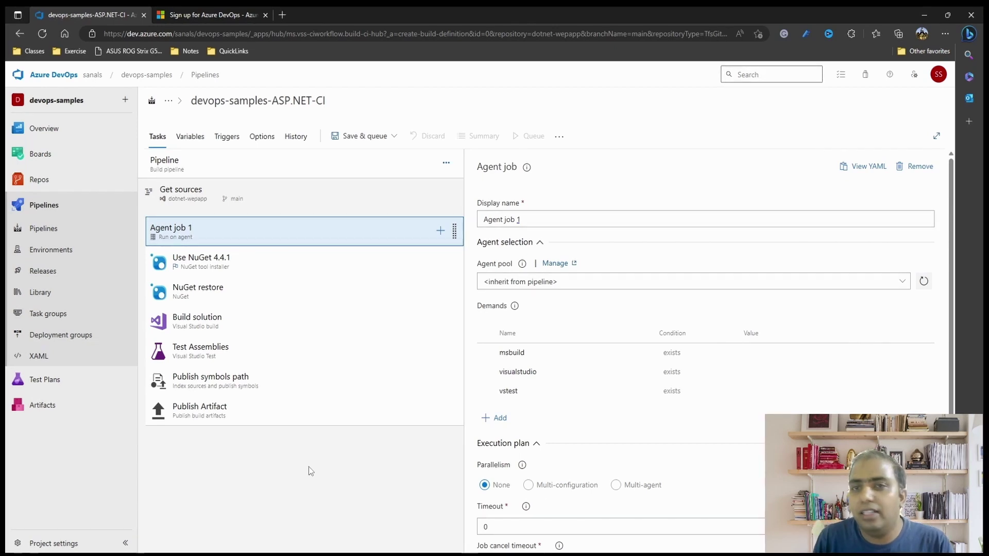
click(222, 262)
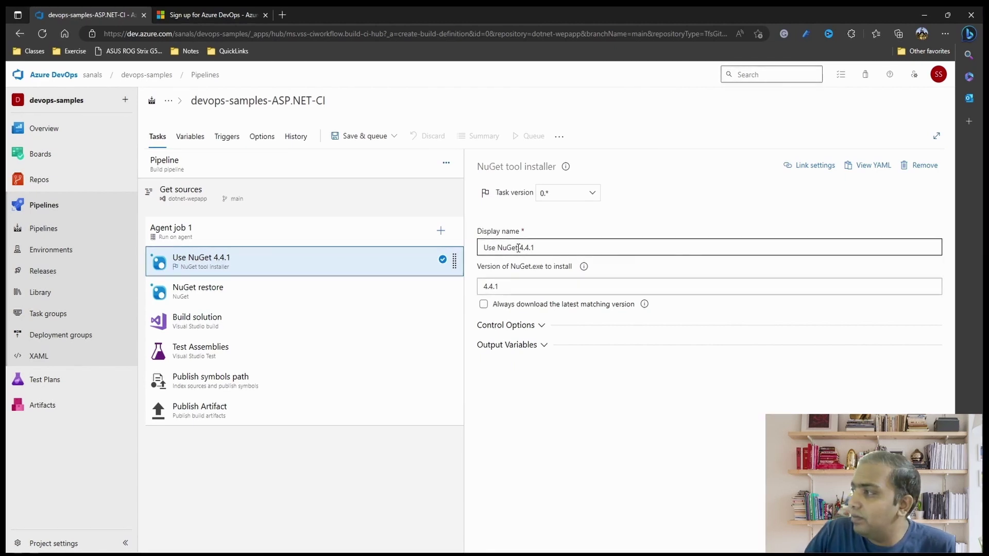
Step: Rename the NuGet tool installer task to "Use NuGet", clear its NuGet.exe version, and enable always downloading the latest matching version
drag(518, 248, 587, 246)
key(BackSpace)
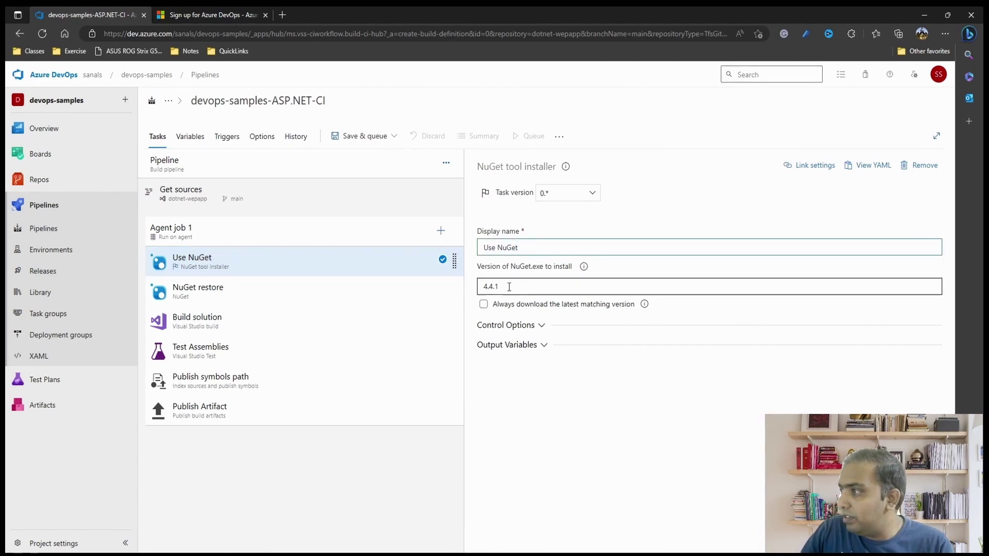
click(509, 287)
double_click(516, 286)
key(BackSpace)
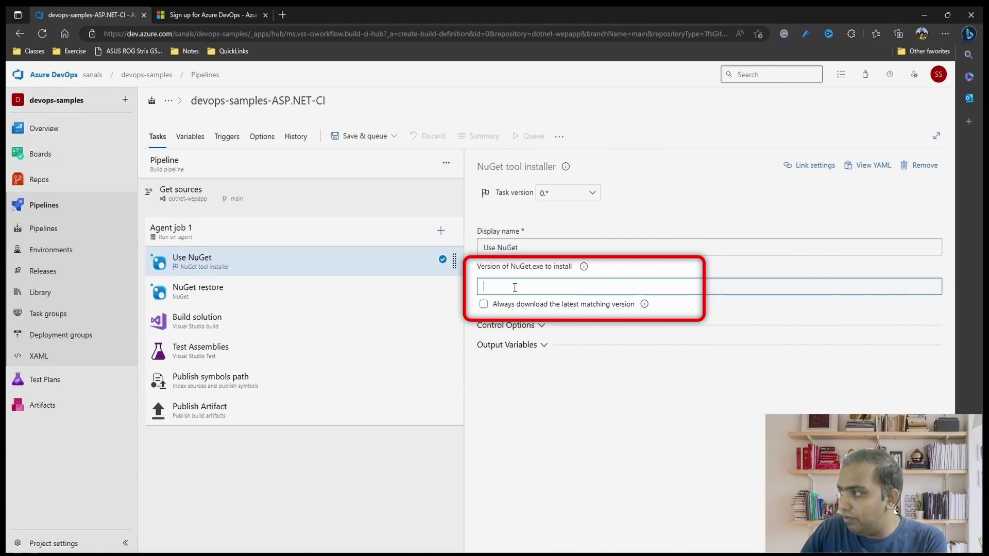
click(484, 305)
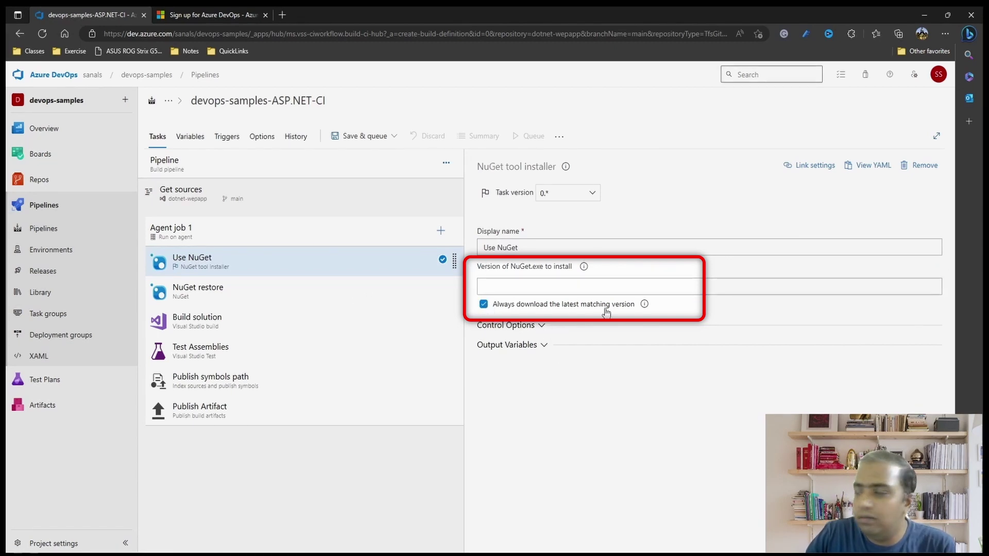
Step: Examine the settings of the NuGet restore, Build solution and Test Assemblies tasks
click(224, 302)
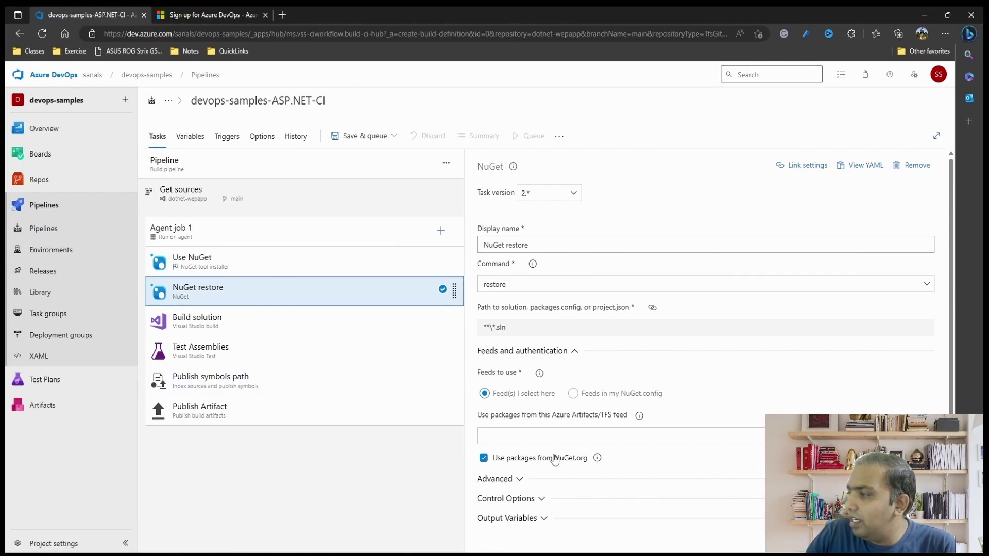
click(265, 320)
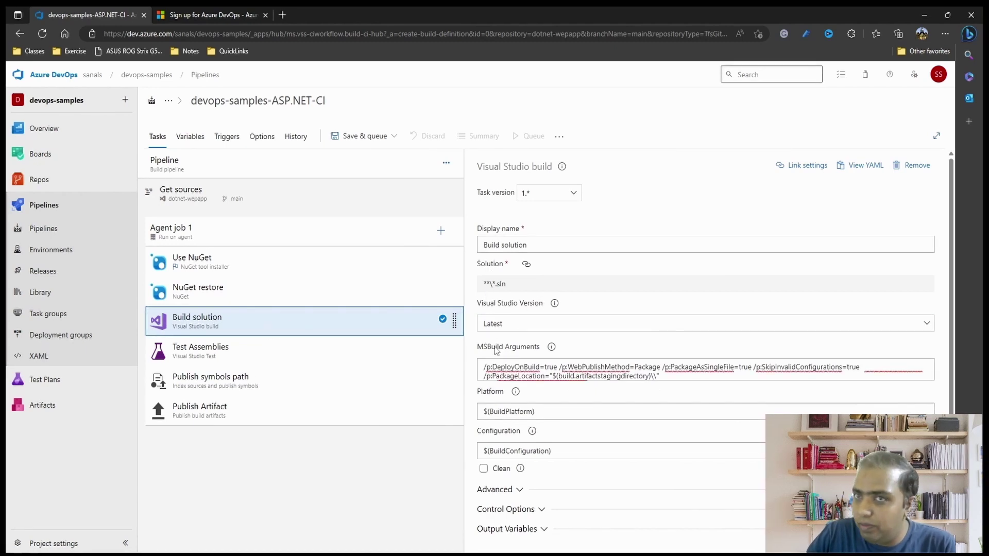
scroll(500, 356, down, 1)
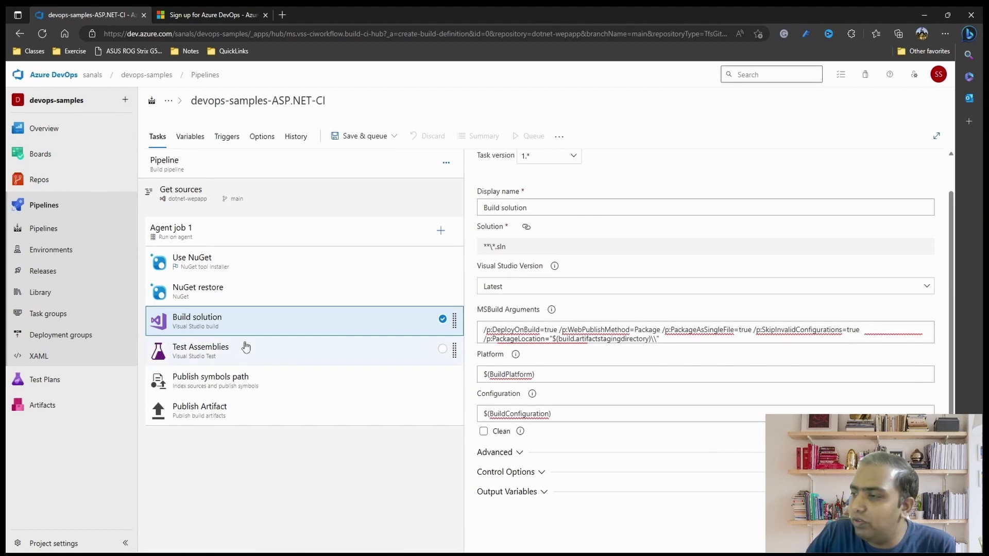
click(221, 355)
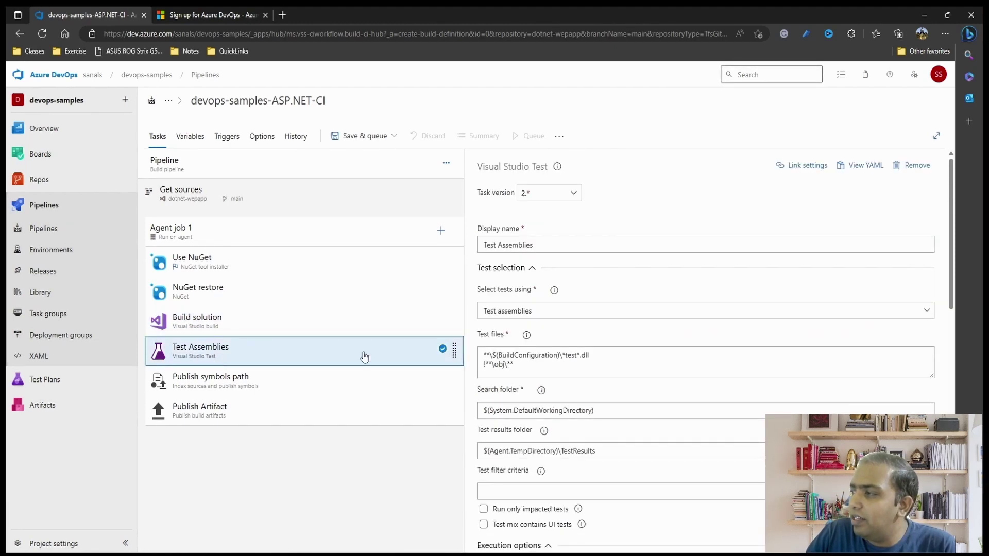
click(558, 355)
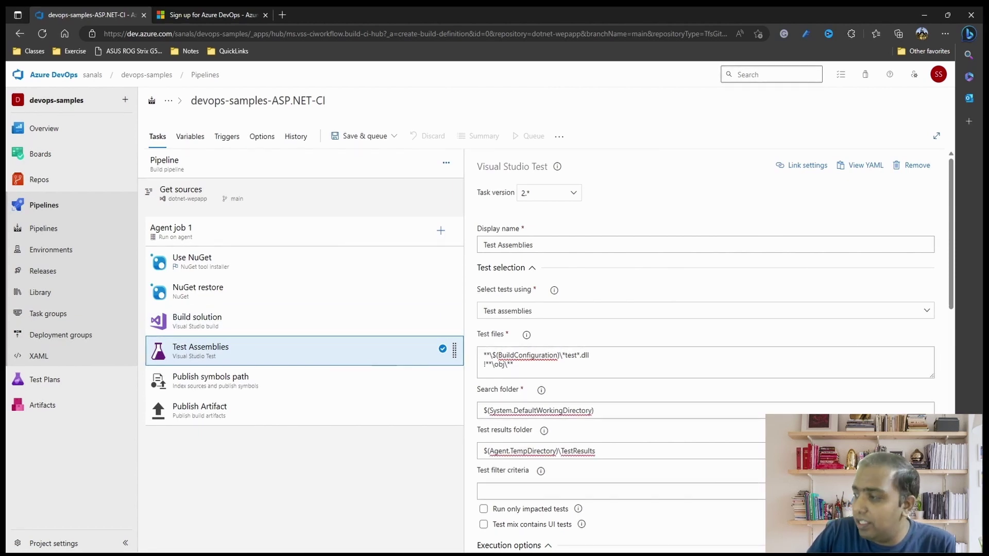
Step: Switch to Visual Studio and review the SampleWebApp.Tests project file and the unit tests in ItemServiceTests.cs
key(alt+Tab)
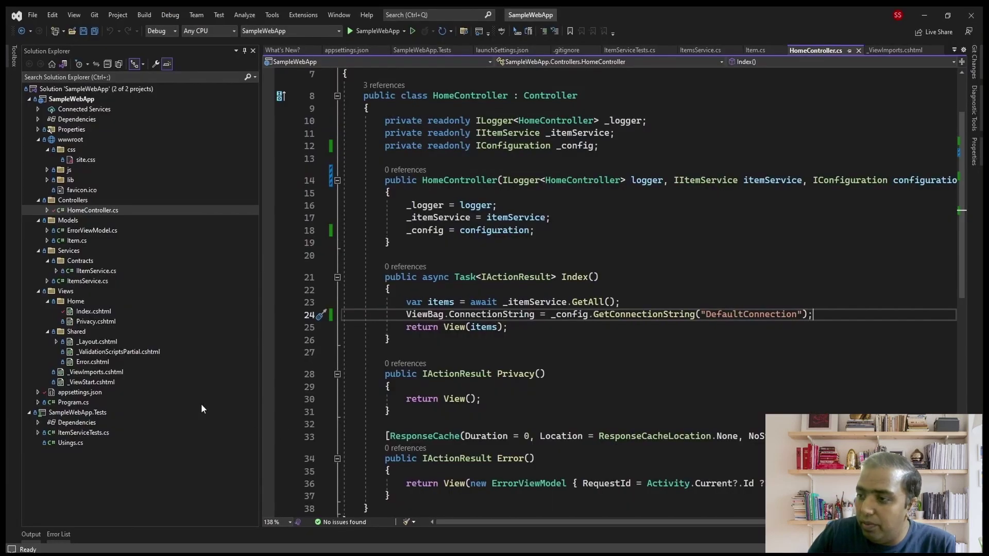
click(78, 413)
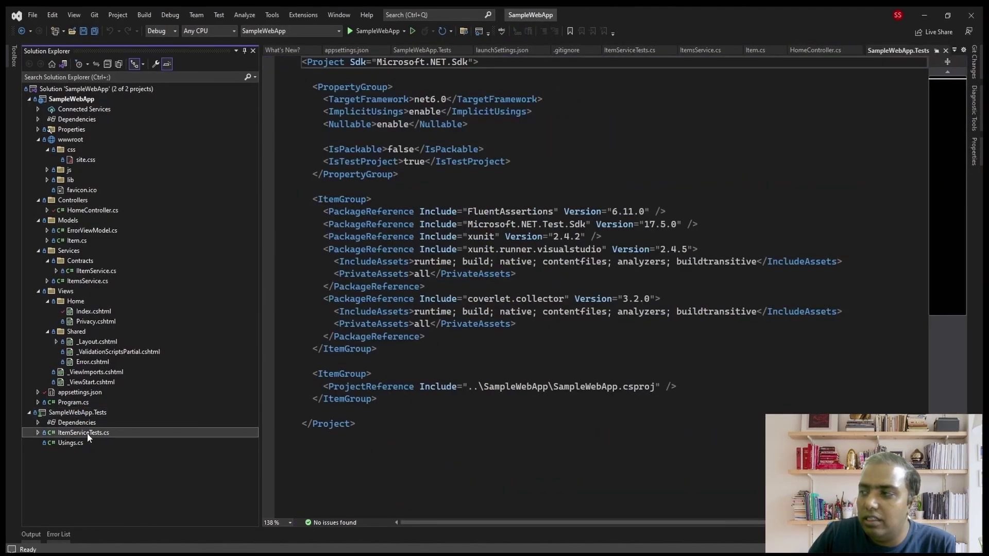
click(98, 434)
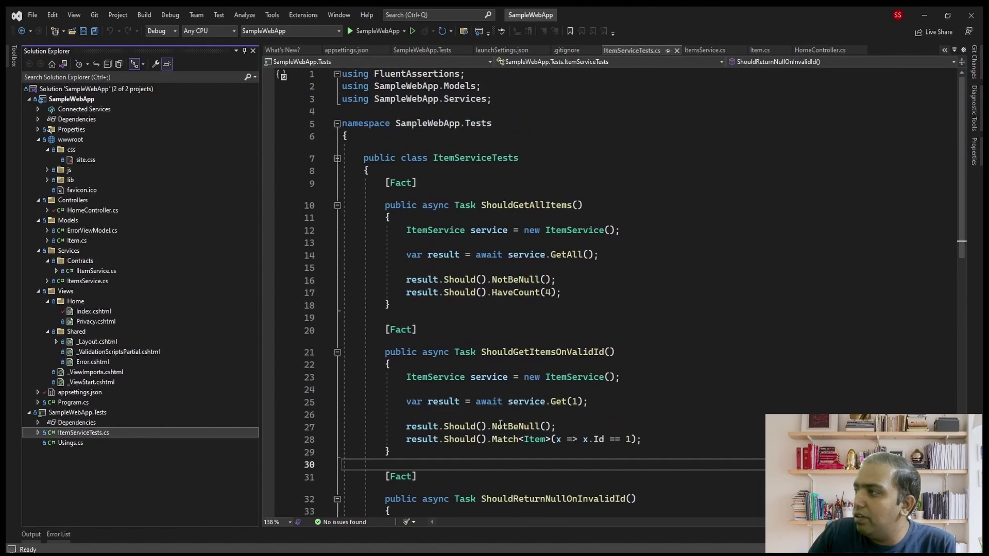
scroll(500, 424, down, 4)
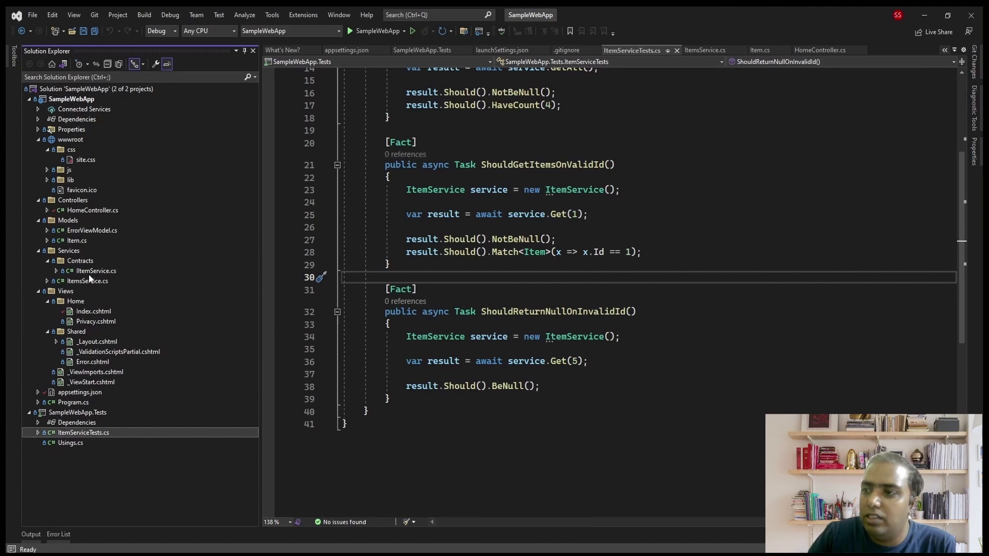
Step: Switch back to Azure DevOps and examine the settings of the Publish symbols path, Publish Artifact and Build solution tasks
key(alt+Tab)
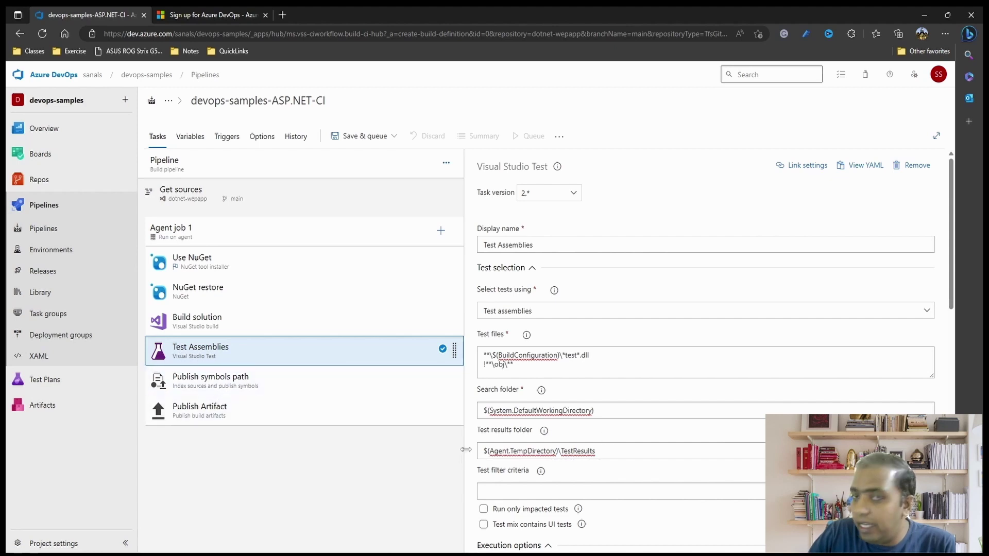
click(266, 386)
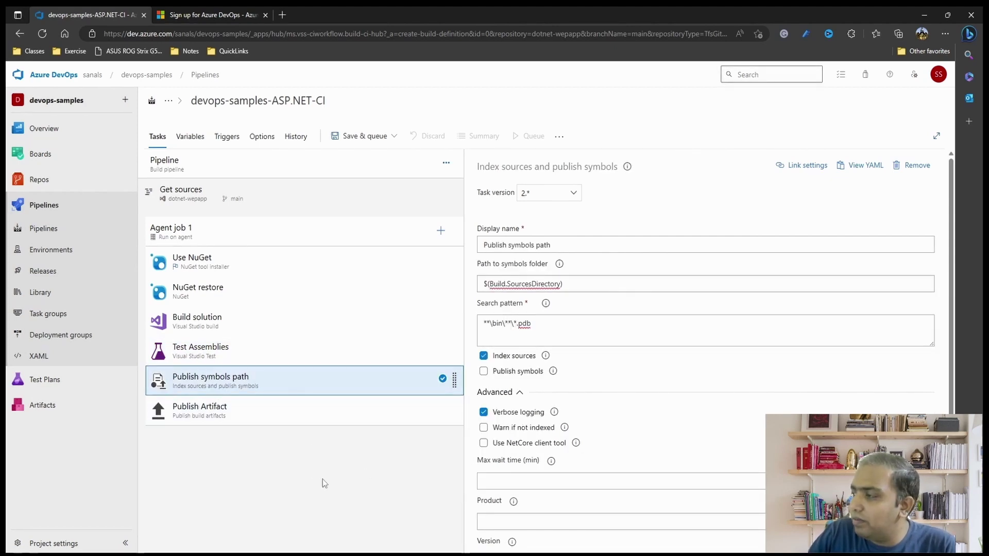
click(227, 424)
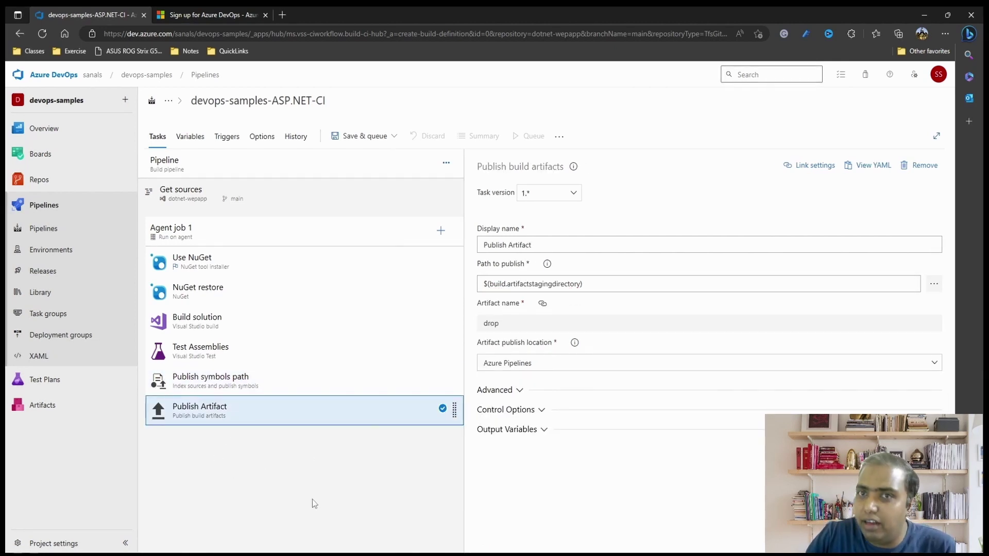
click(228, 322)
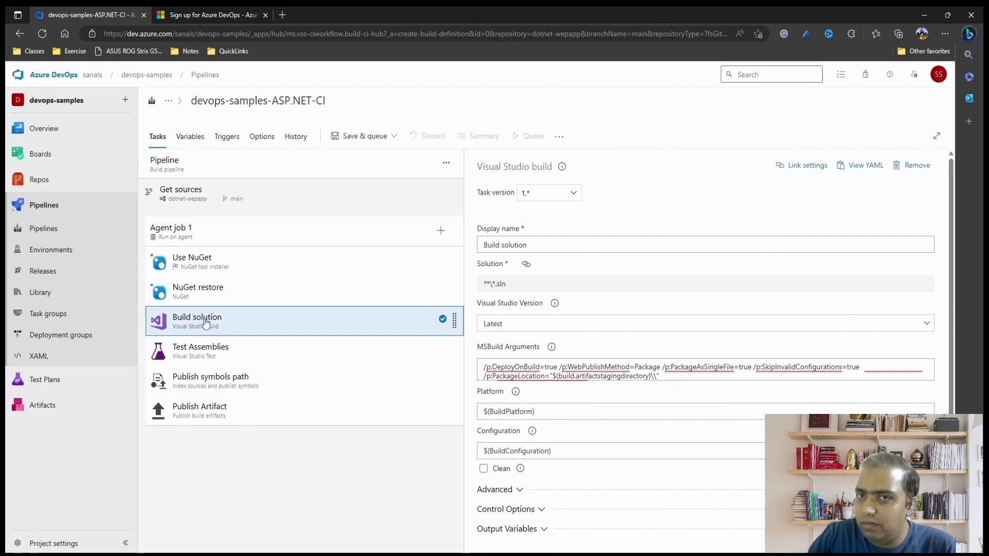
scroll(568, 388, down, 1)
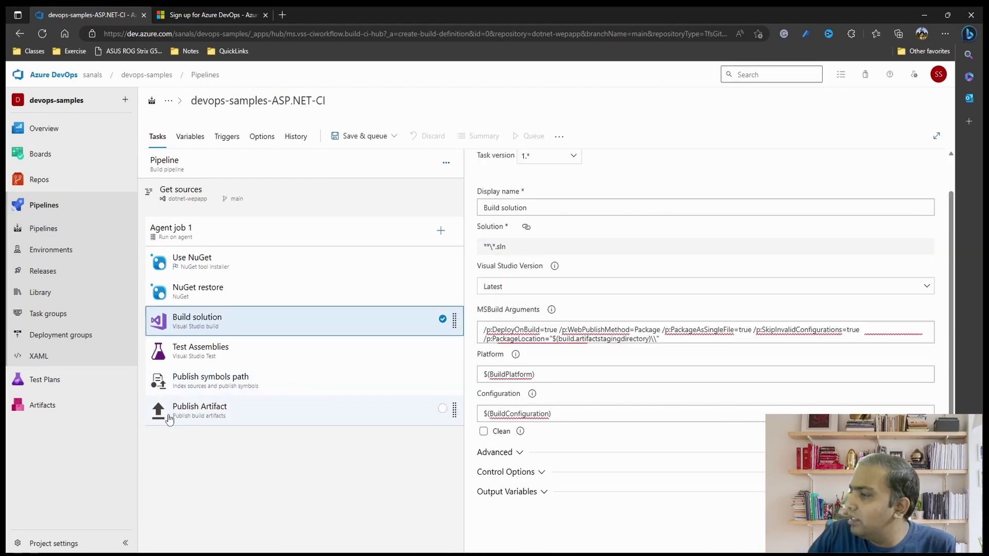
click(200, 418)
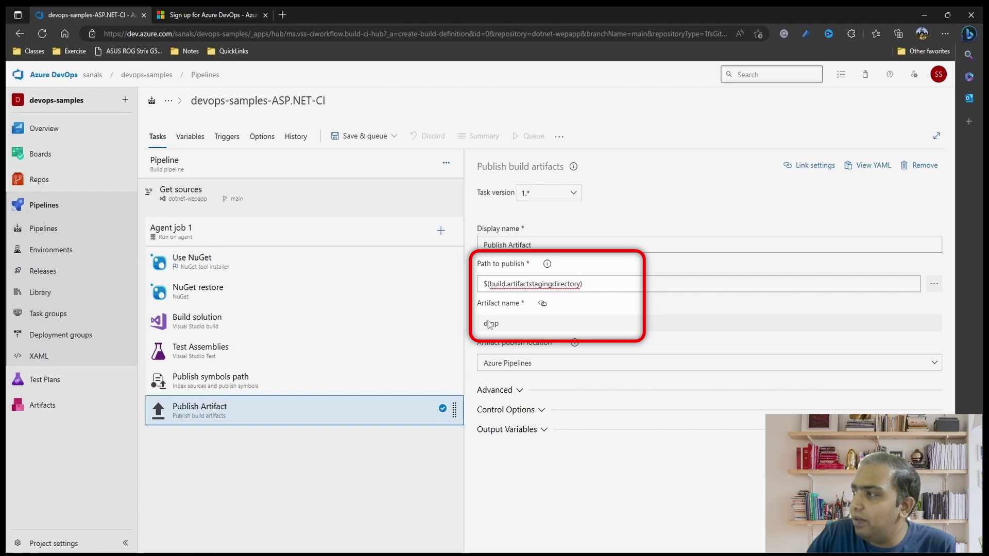
Step: Unlink the Publish Artifact task's artifact name from the pipeline parameter and choose Azure Pipelines as the publish location
click(543, 303)
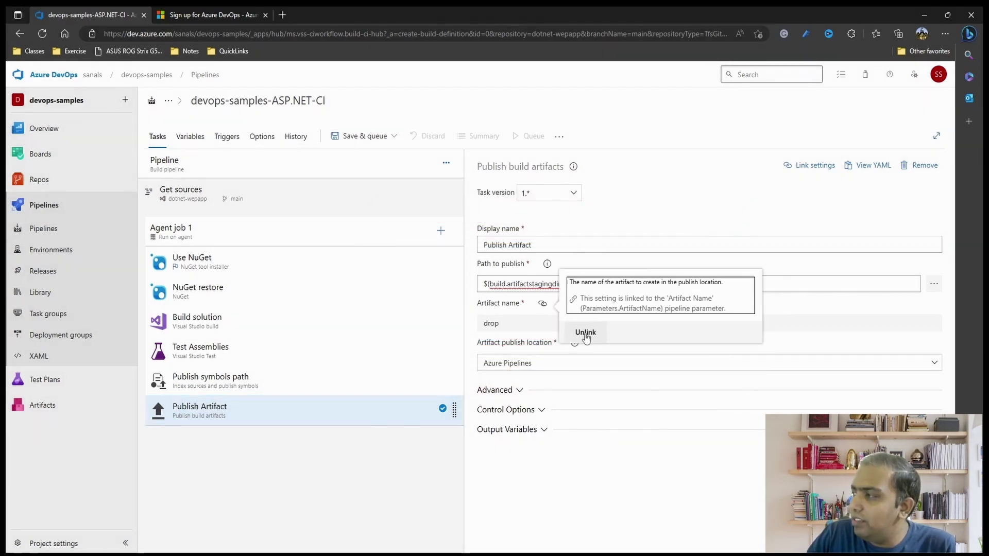
click(586, 334)
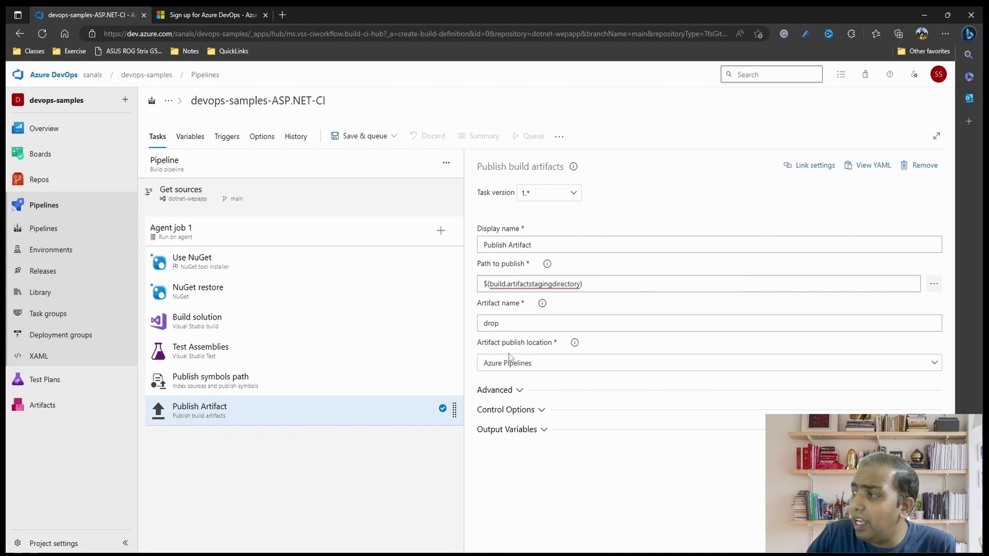
click(573, 363)
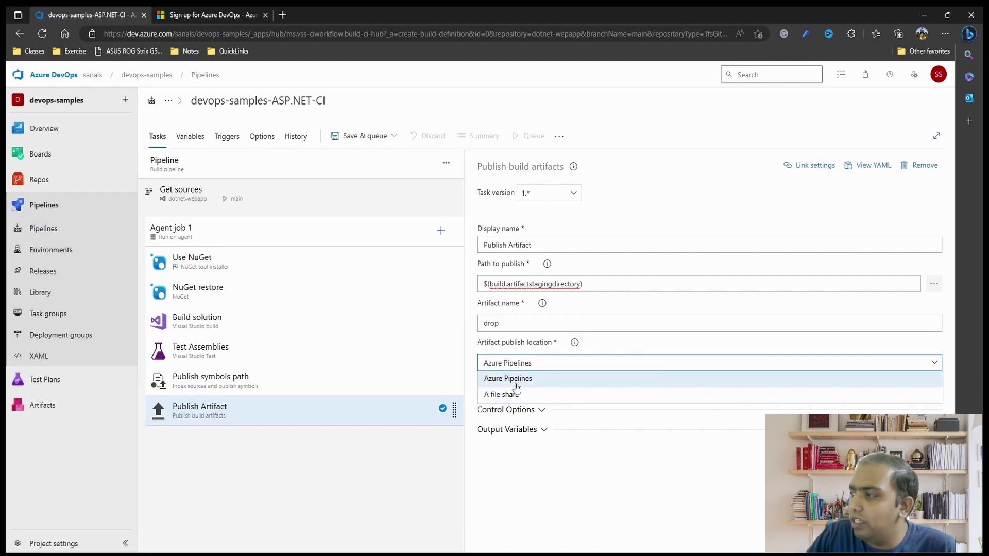
click(515, 384)
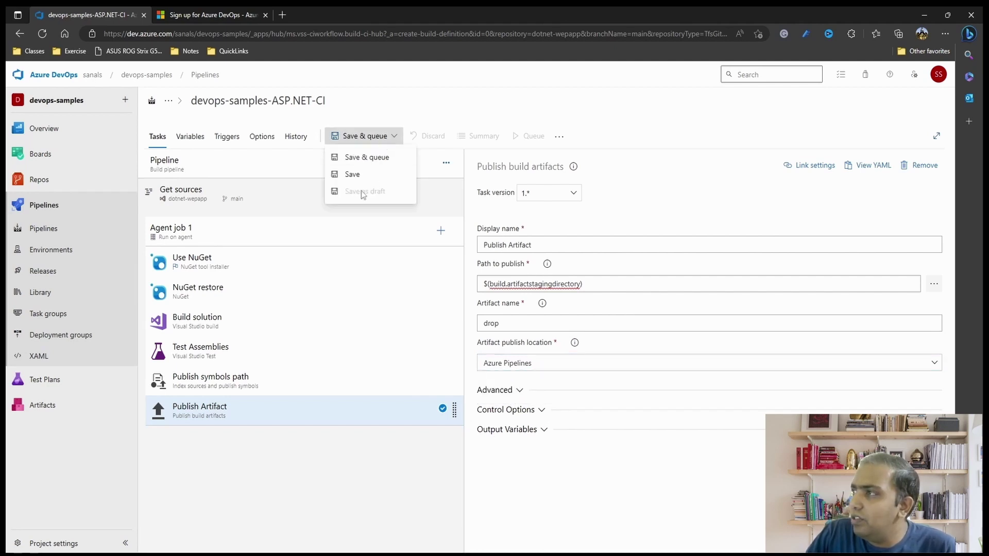
Step: Save the pipeline and run it on the main branch with the windows-latest agent specification
click(372, 161)
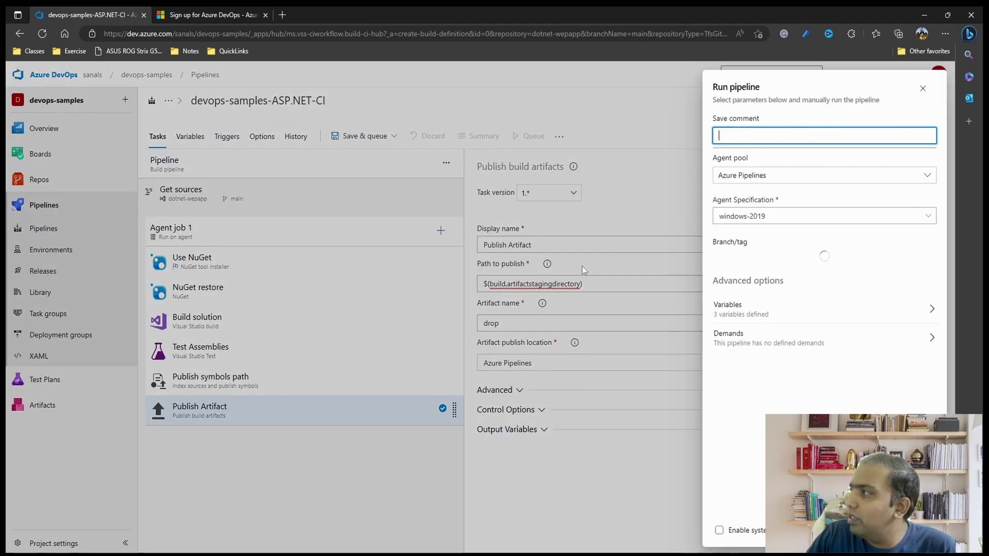
click(929, 217)
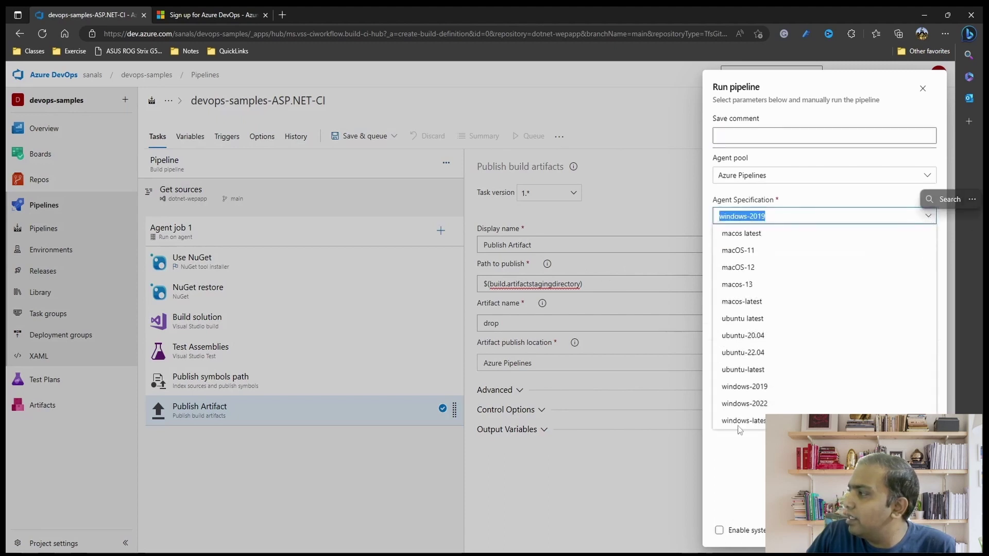
click(757, 419)
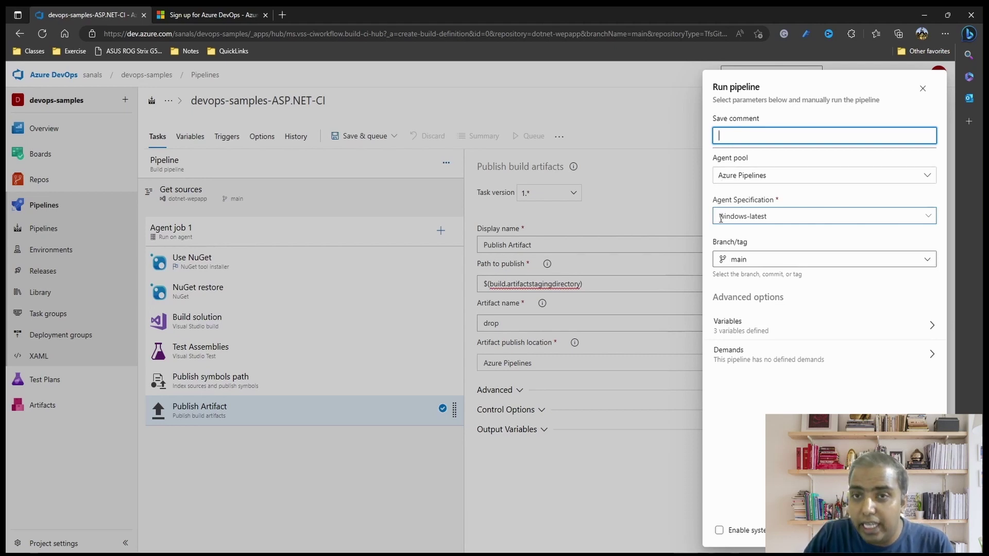
click(929, 217)
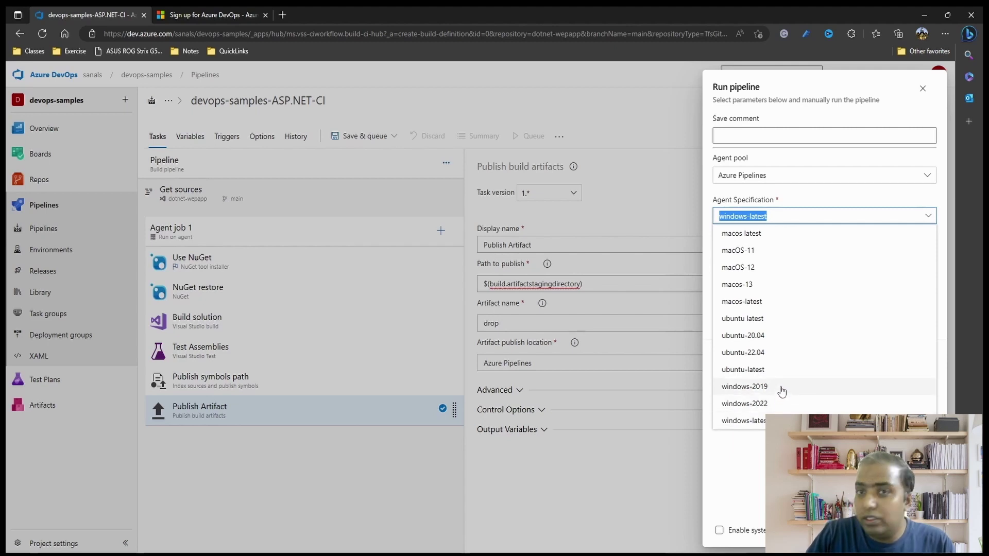
click(776, 420)
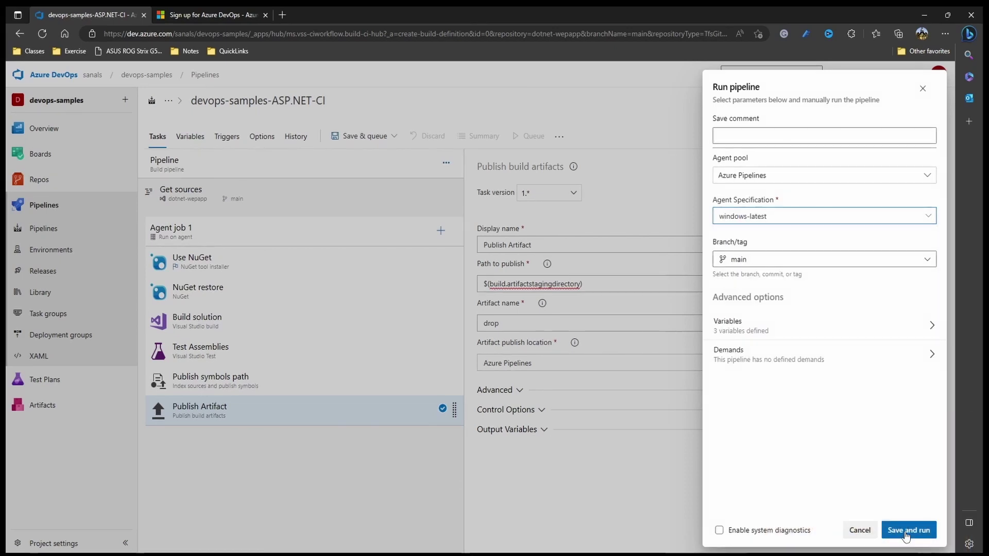
click(906, 536)
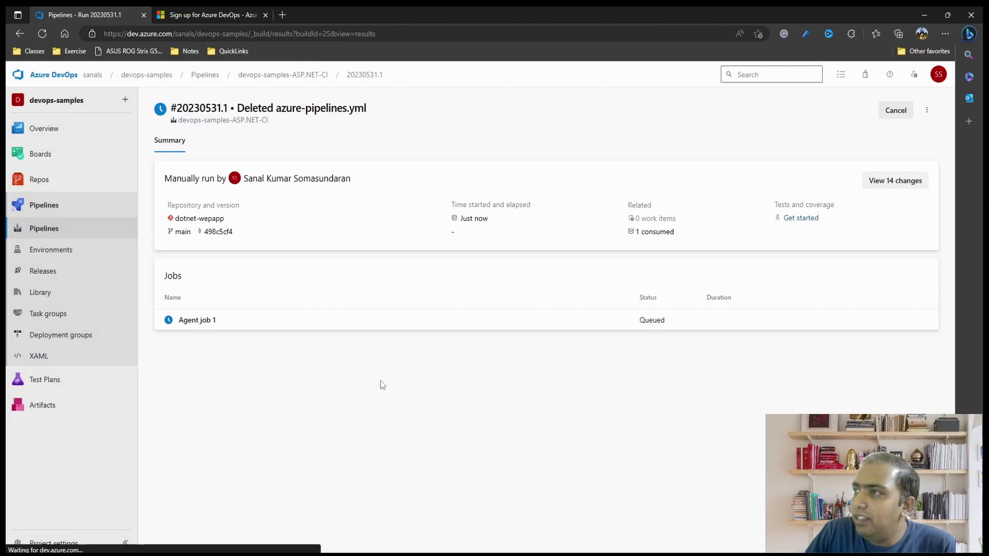
Step: Inspect the task logs of Agent job 1 in the pipeline run and return to the run summary
click(306, 330)
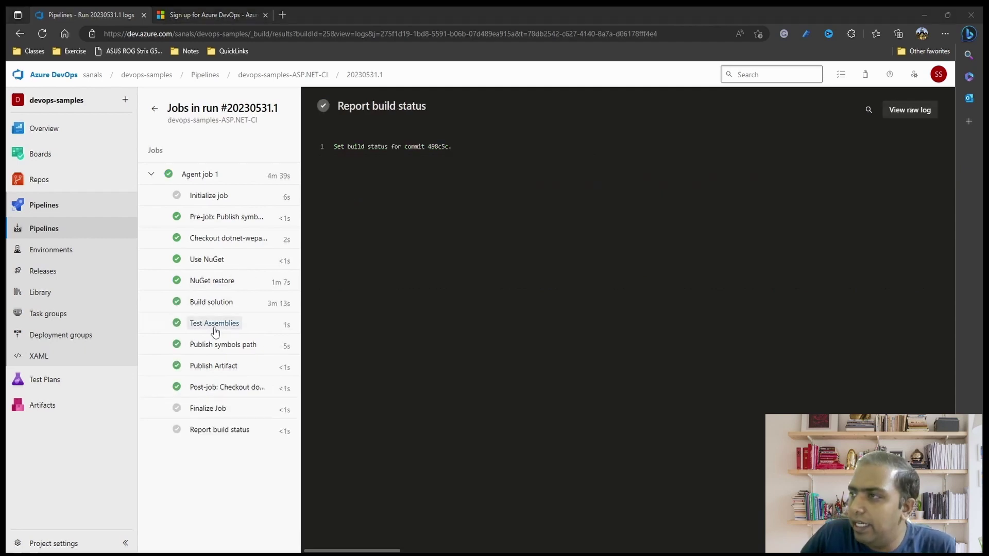
click(155, 109)
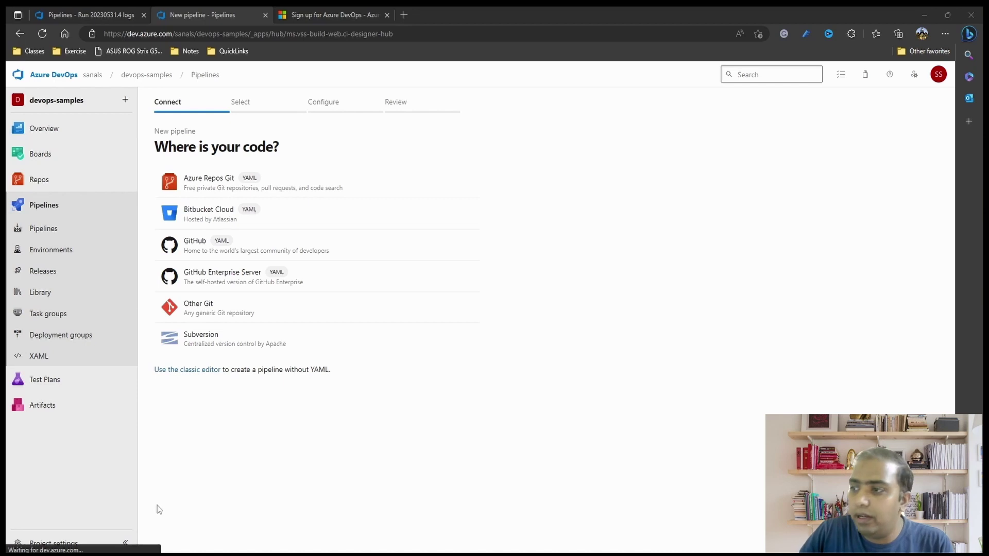
Step: Create another classic-editor pipeline from the dotnet-wepapp repository's main branch using the ASP.NET Core template
click(191, 371)
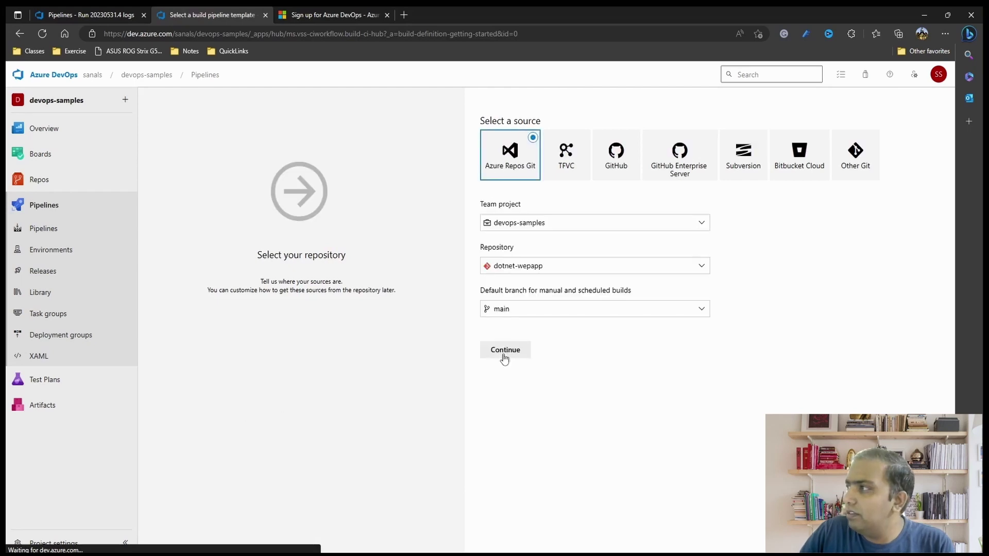
click(506, 355)
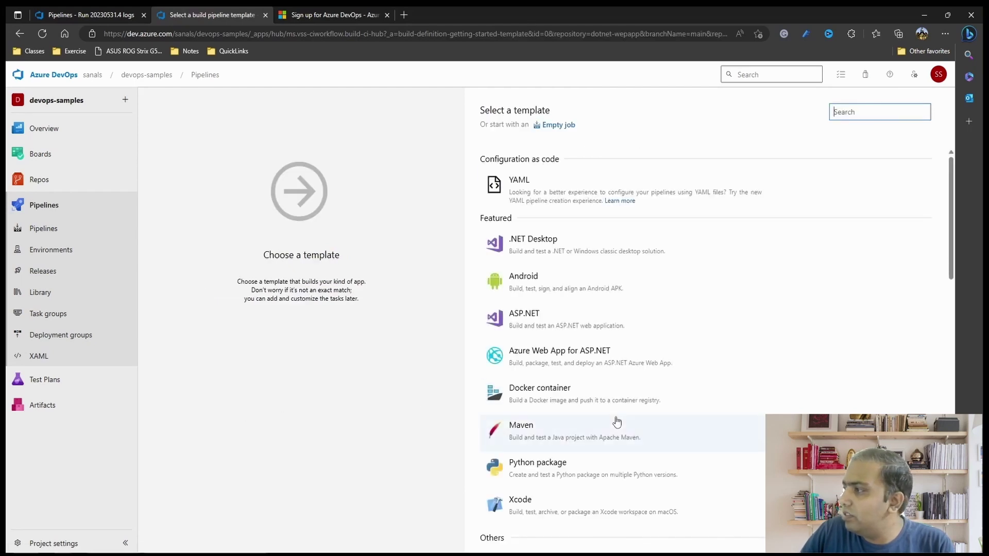
scroll(617, 420, down, 3)
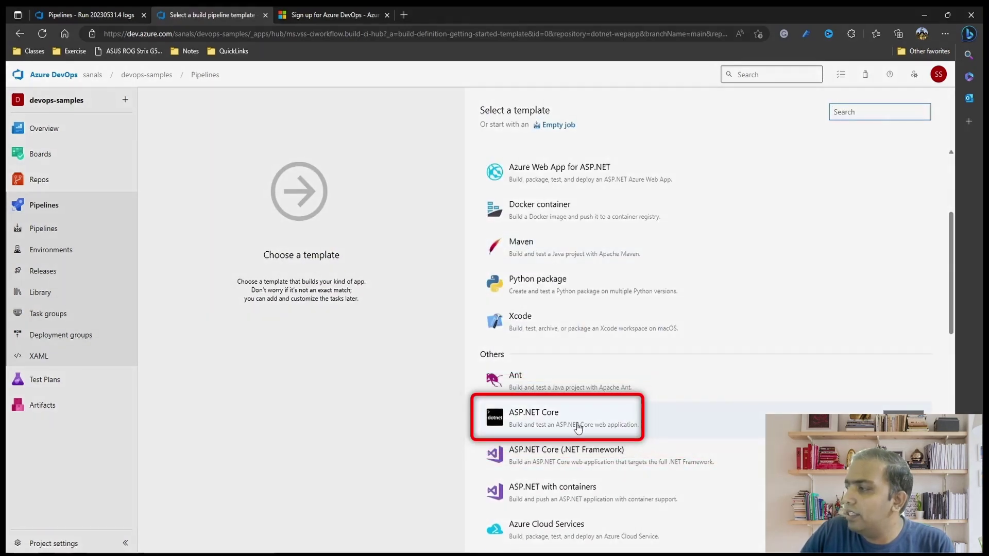
click(907, 420)
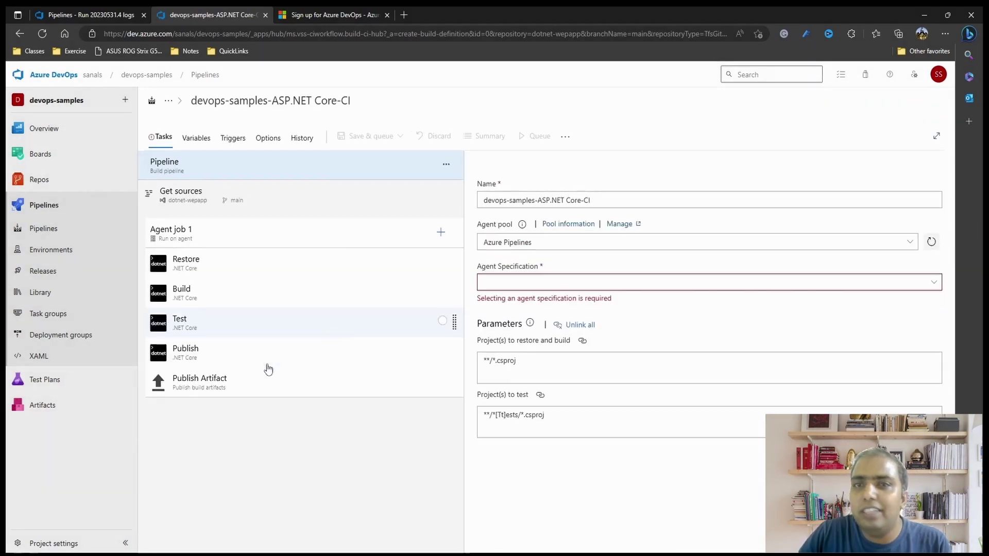
Step: Examine the settings of the Restore, Build, Test, Publish and Publish Artifact tasks in the ASP.NET Core pipeline
click(205, 266)
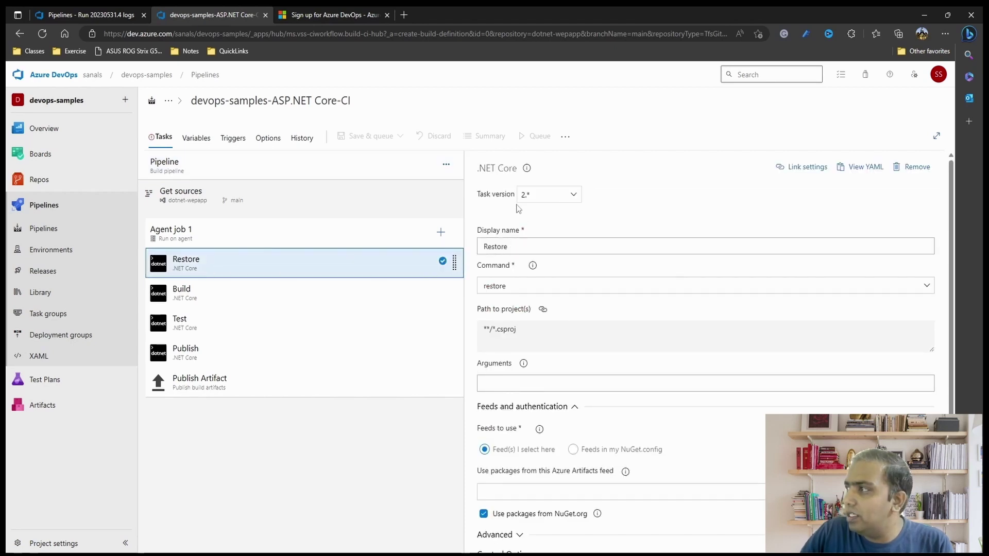
click(510, 287)
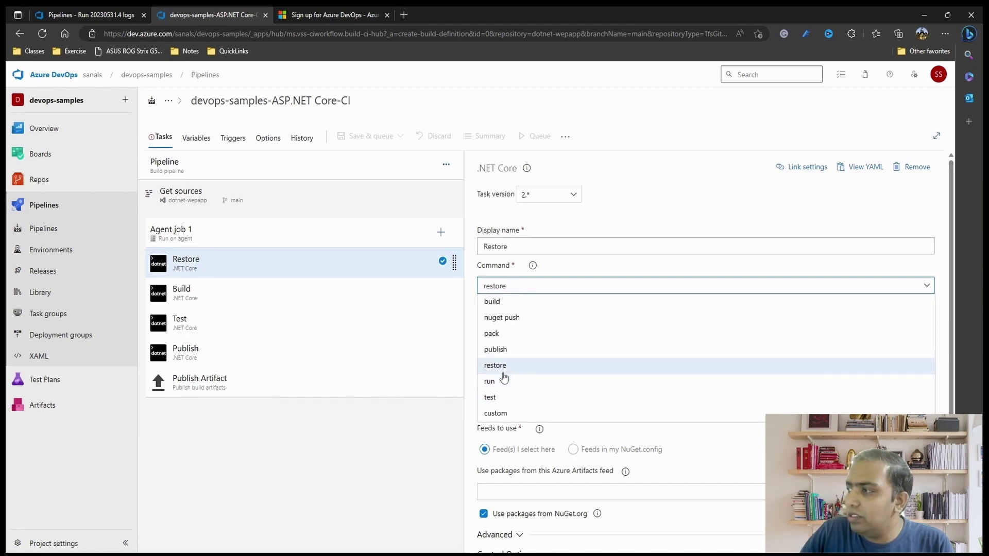
click(587, 229)
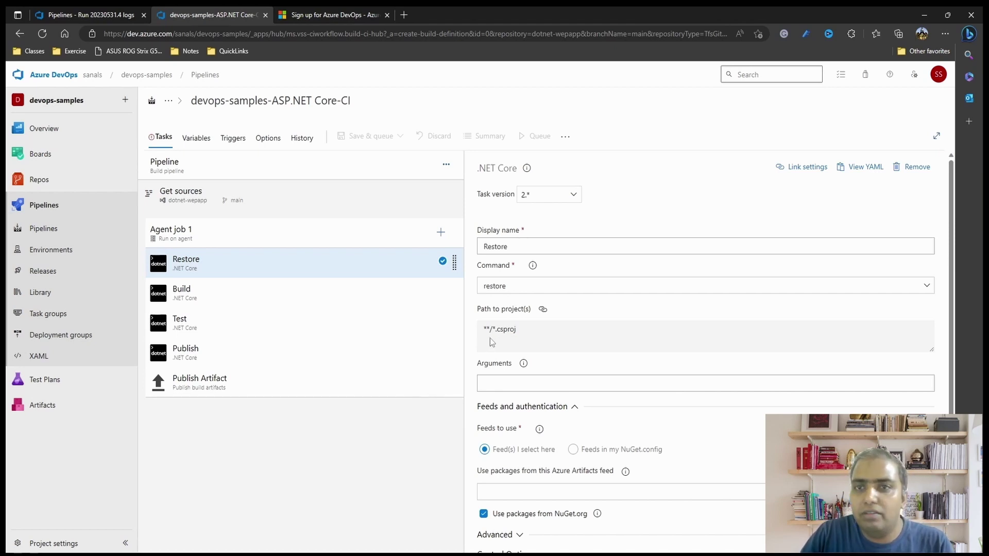
click(205, 300)
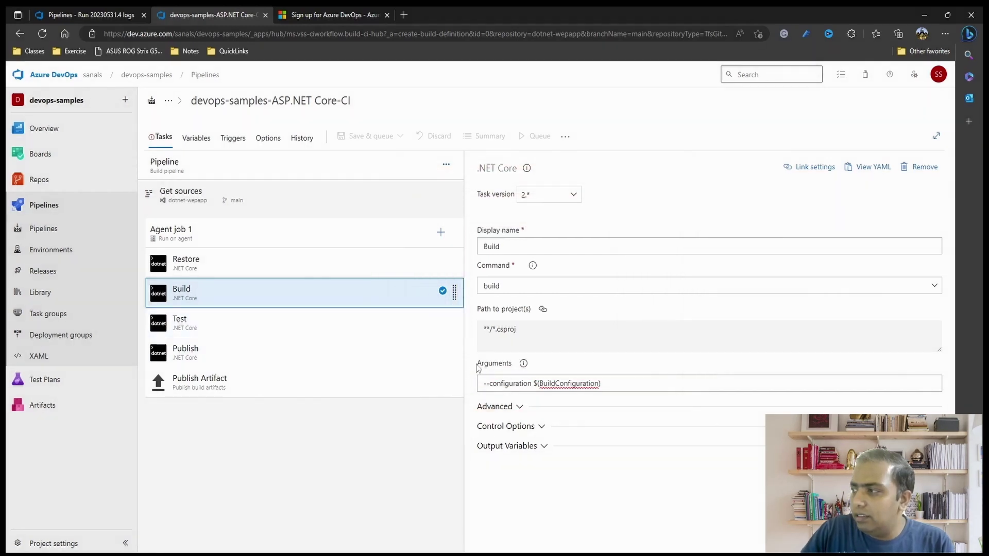
double_click(567, 384)
click(574, 385)
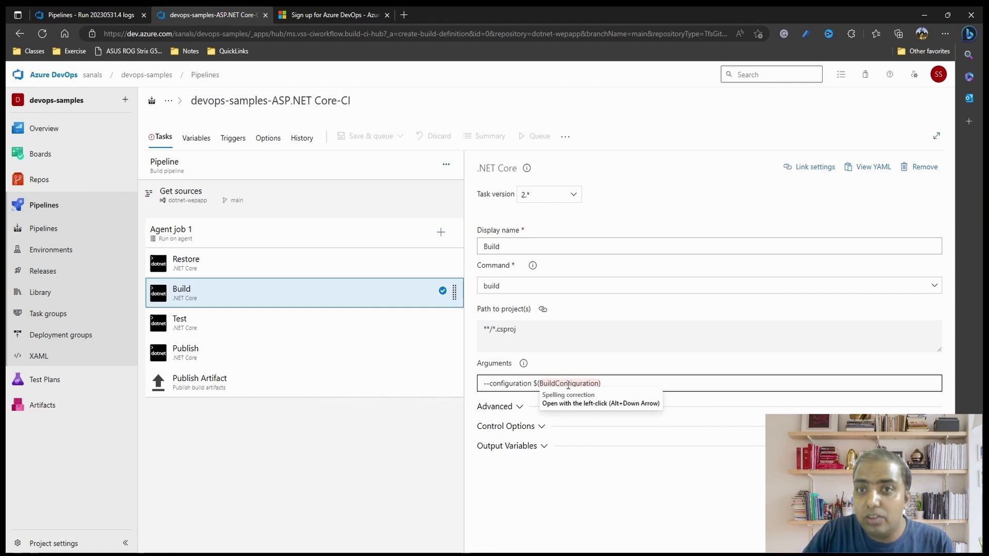
drag(534, 383, 614, 383)
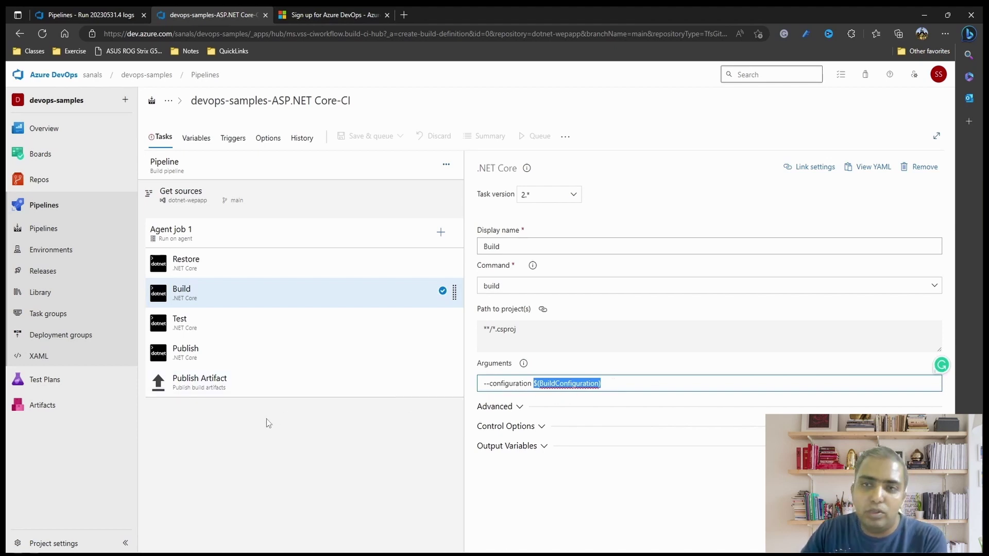
click(212, 324)
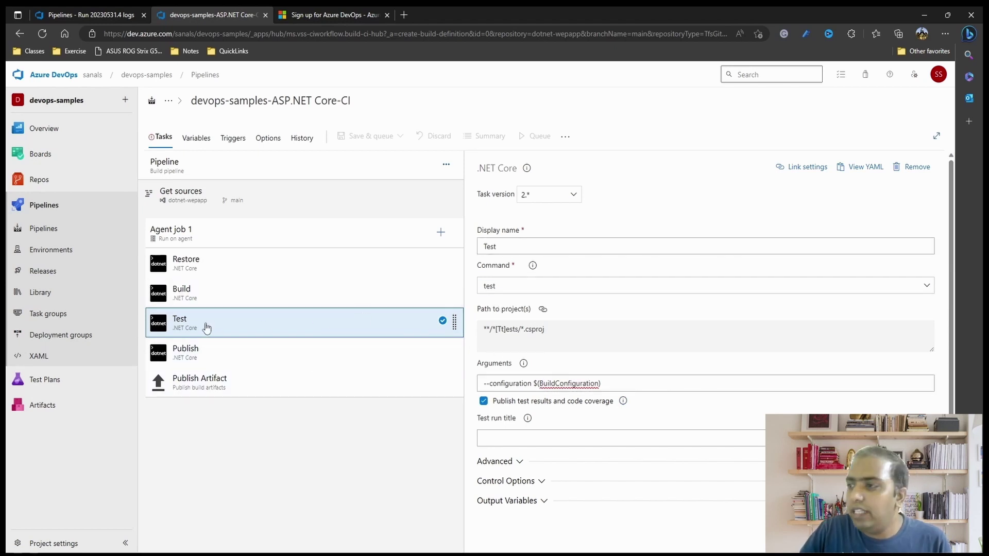
click(206, 354)
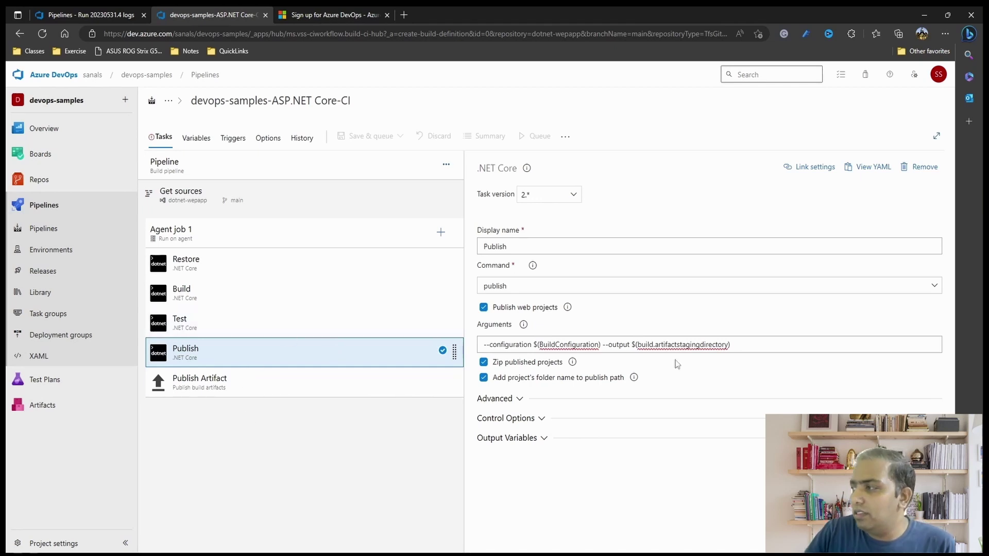
click(327, 392)
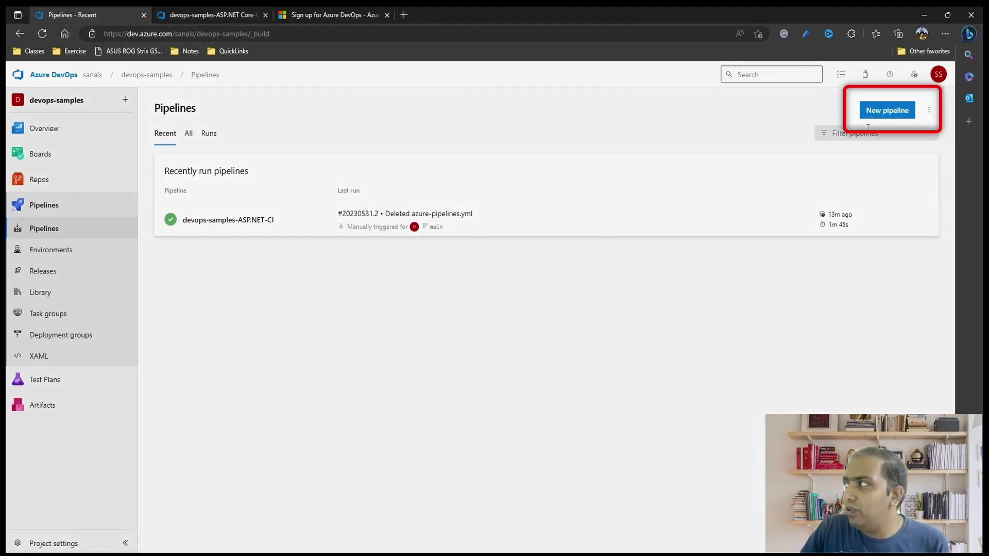
Step: Create a YAML pipeline from the Azure Repos Git repository dotnet-wepapp using the ASP.NET template
click(881, 115)
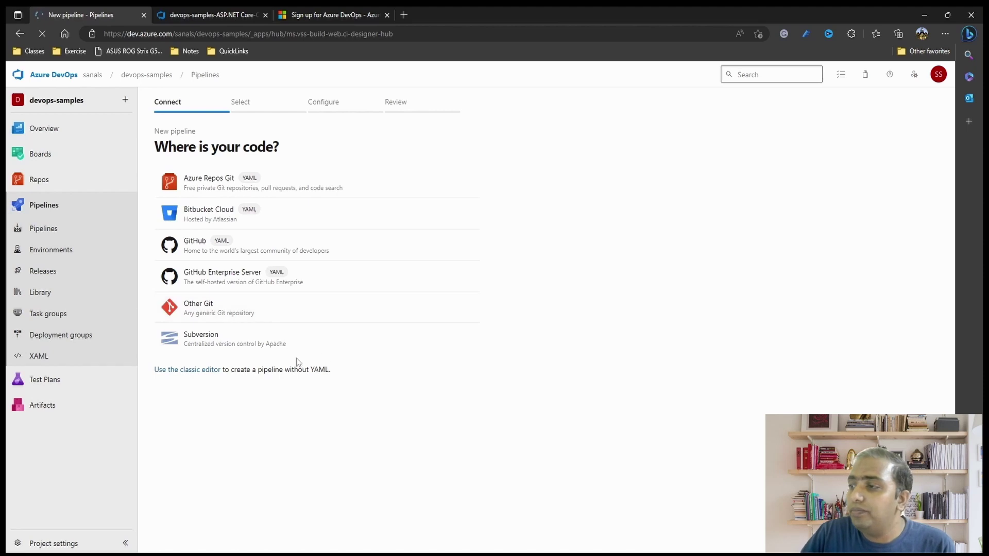
click(216, 183)
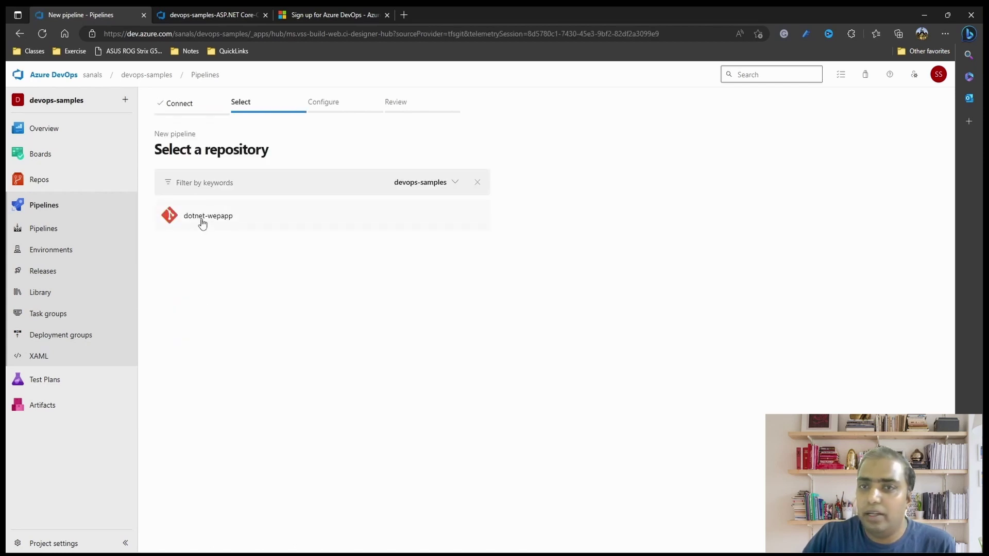
click(203, 223)
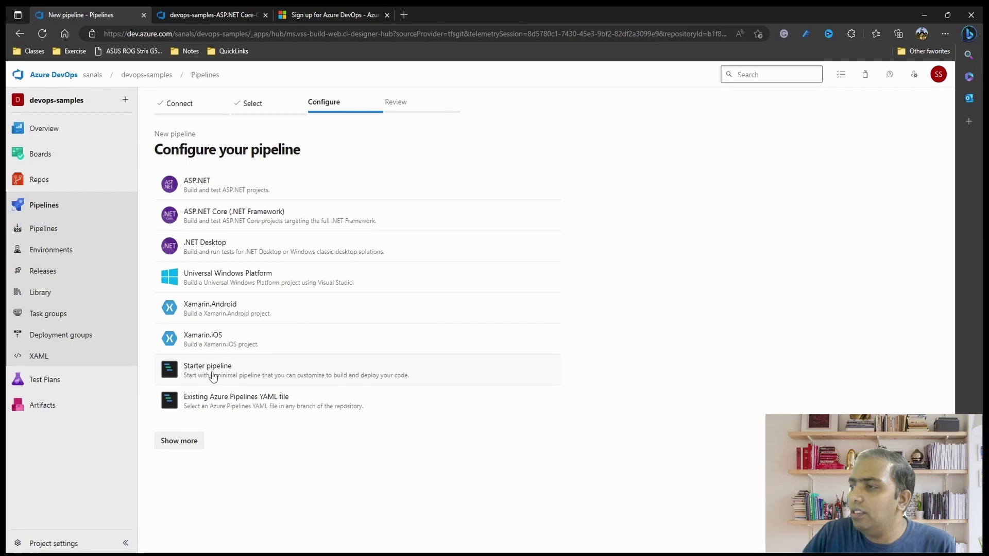
click(212, 189)
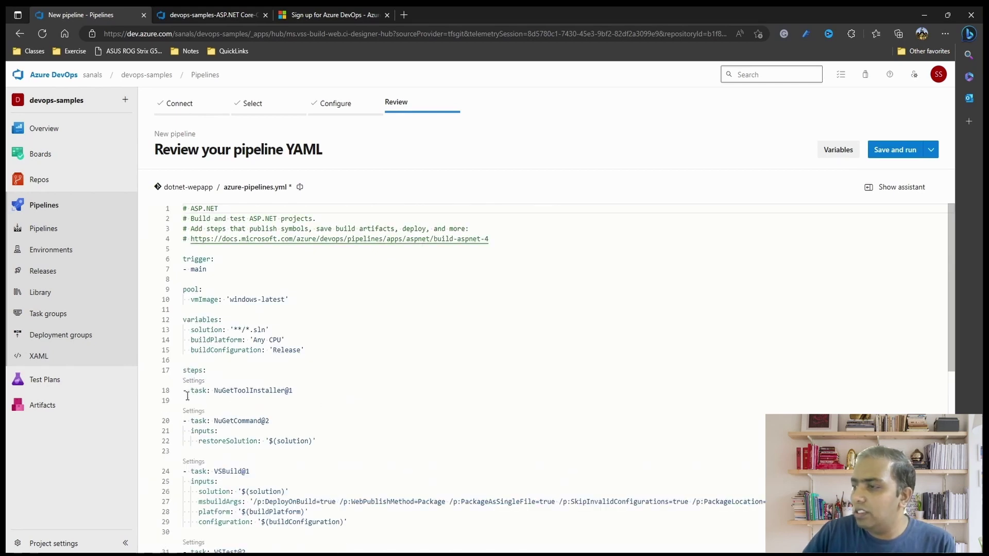
Step: Delete all template tasks under steps in azure-pipelines.yml, from NuGetToolInstaller@1 through VSTest@2
click(185, 393)
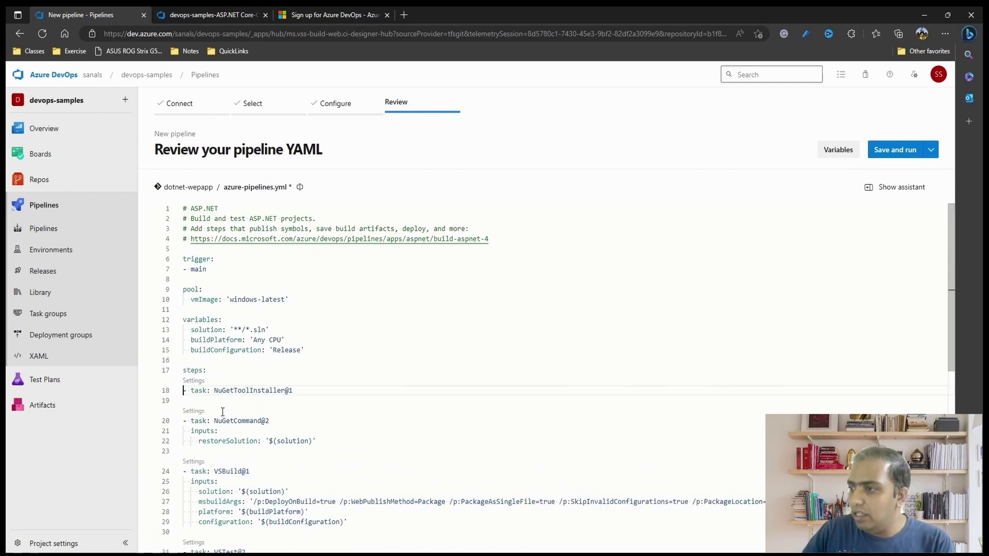
scroll(297, 449, down, 1)
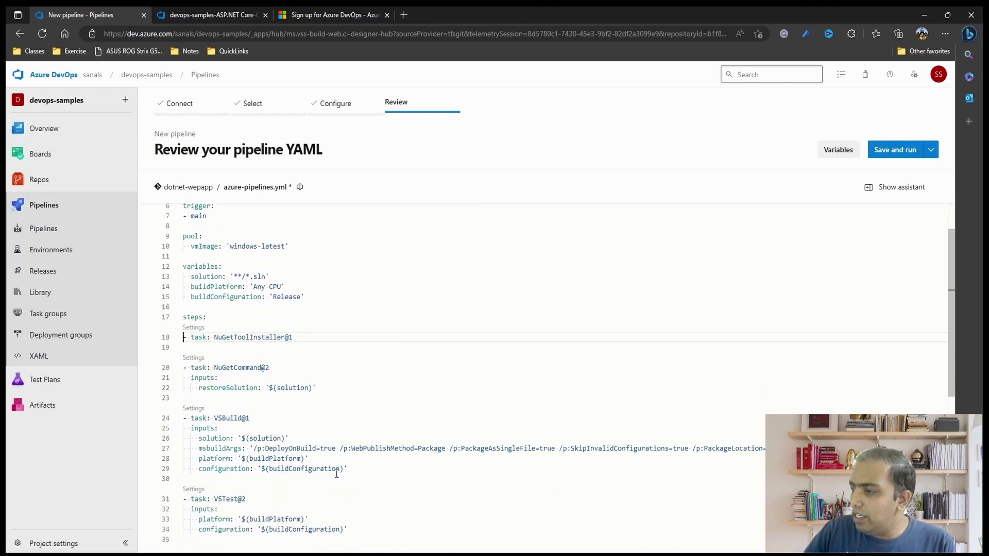
scroll(369, 500, down, 1)
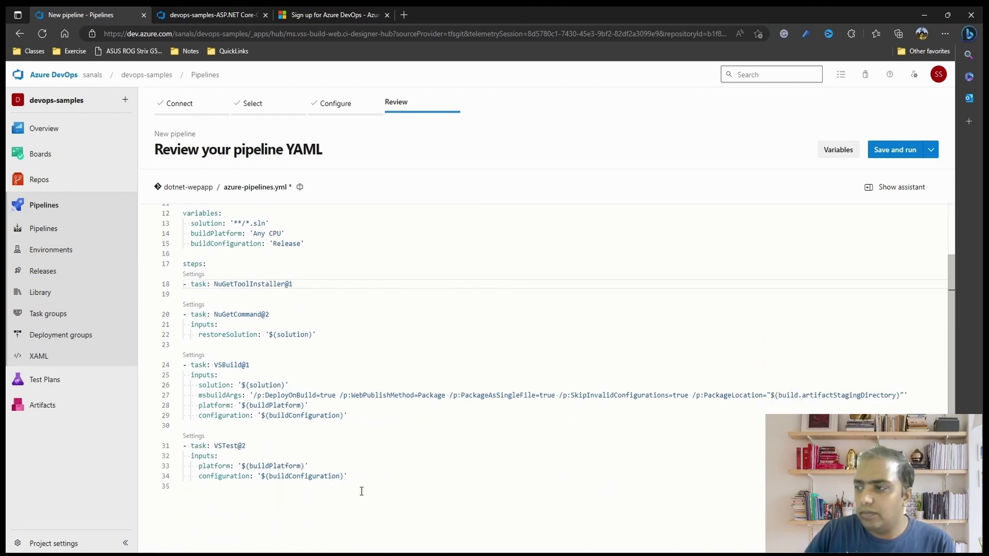
shift+click(360, 480)
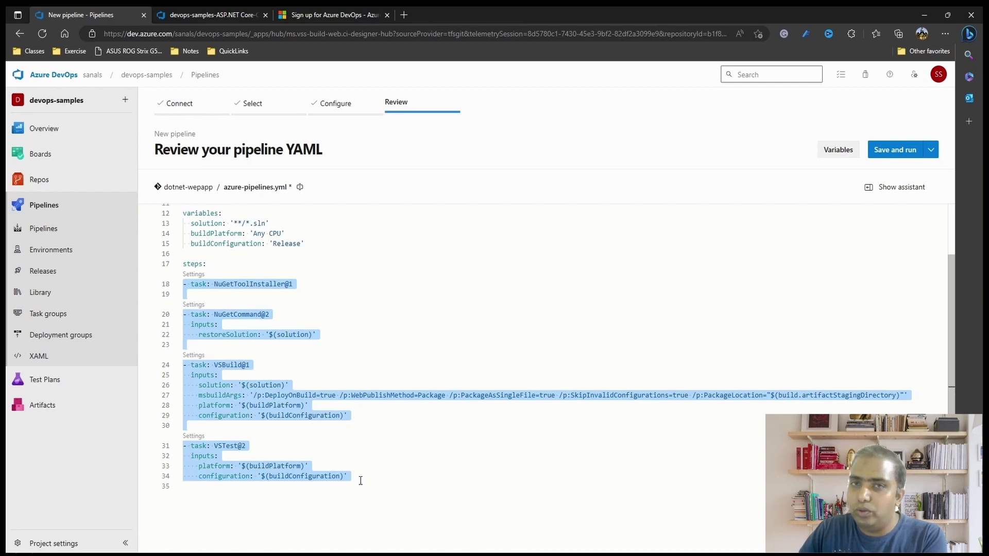
key(Delete)
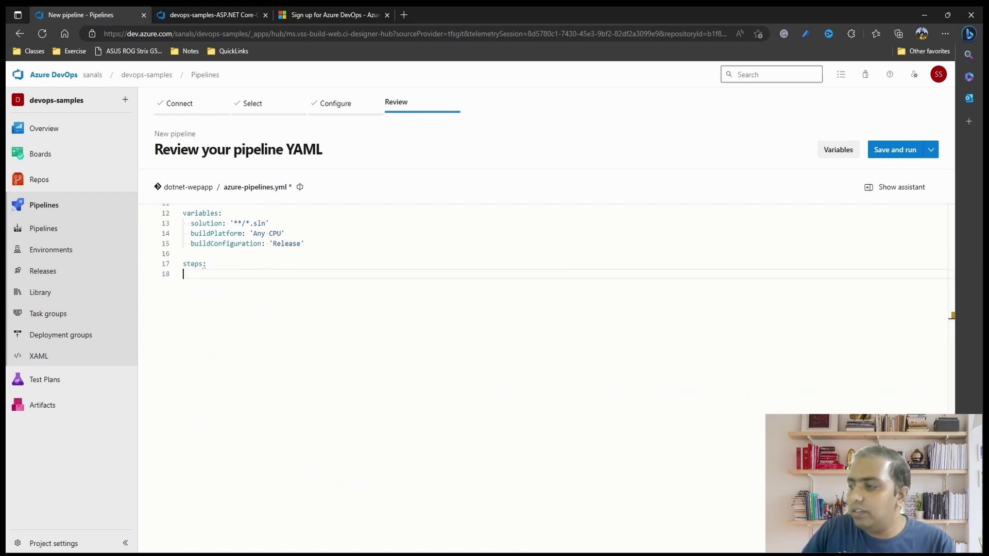
Step: Enable continuous integration for dotnet-wepapp in the triggers of the classic devops-samples-ASP.NET-CI pipeline
scroll(355, 438, up, 3)
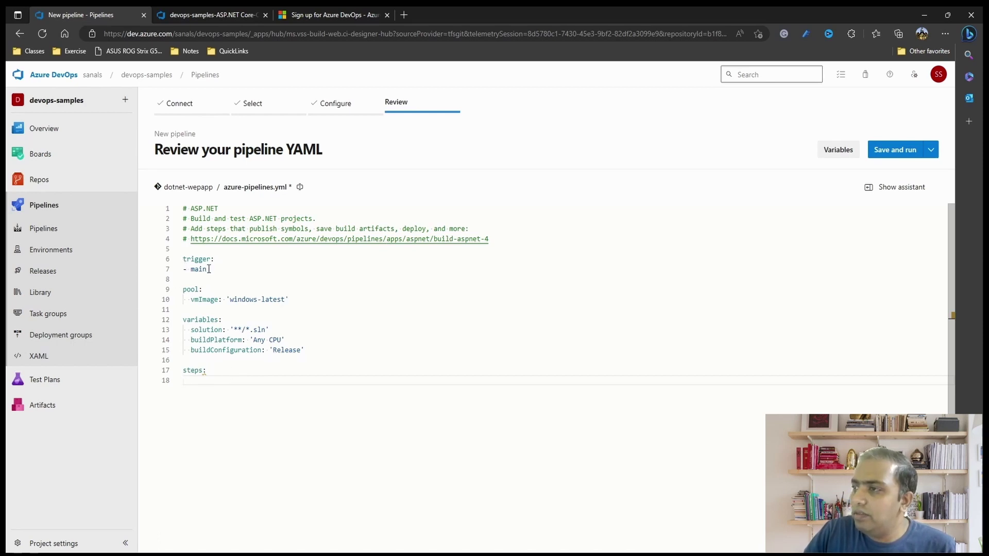
drag(207, 269, 139, 253)
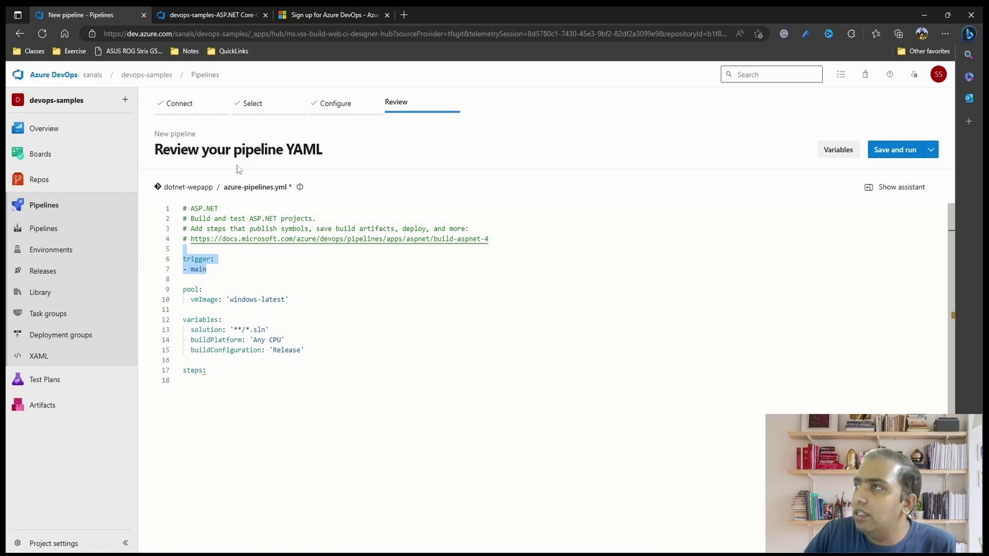
click(212, 14)
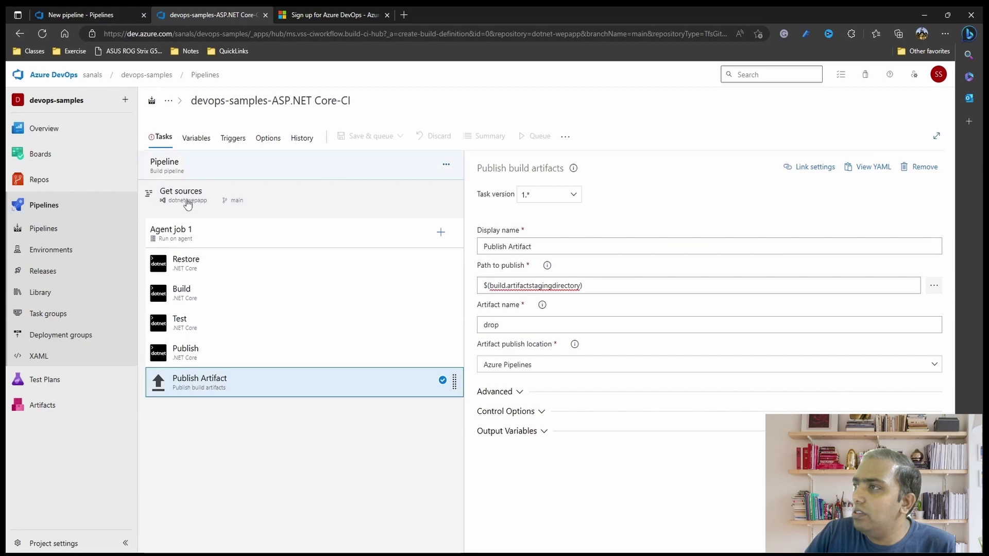
click(167, 104)
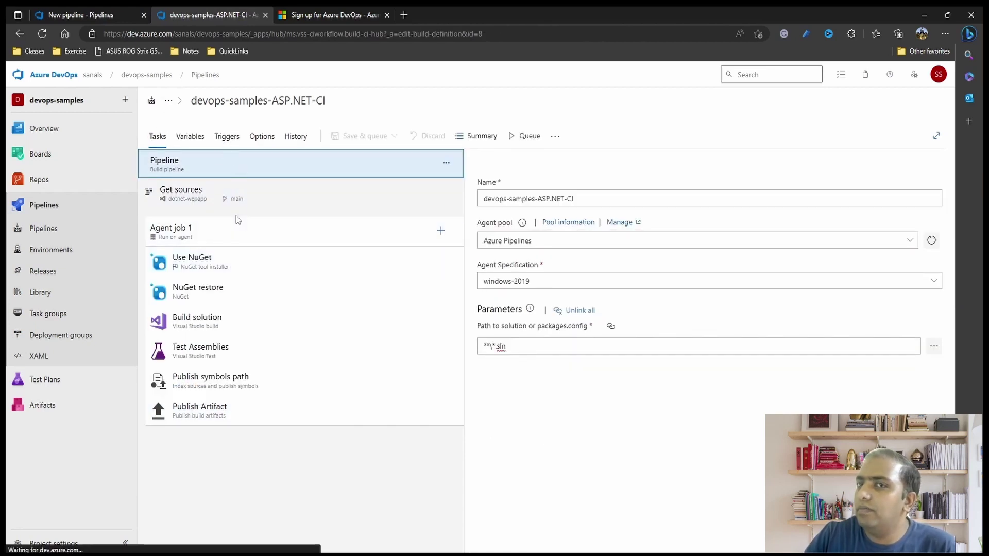
click(228, 138)
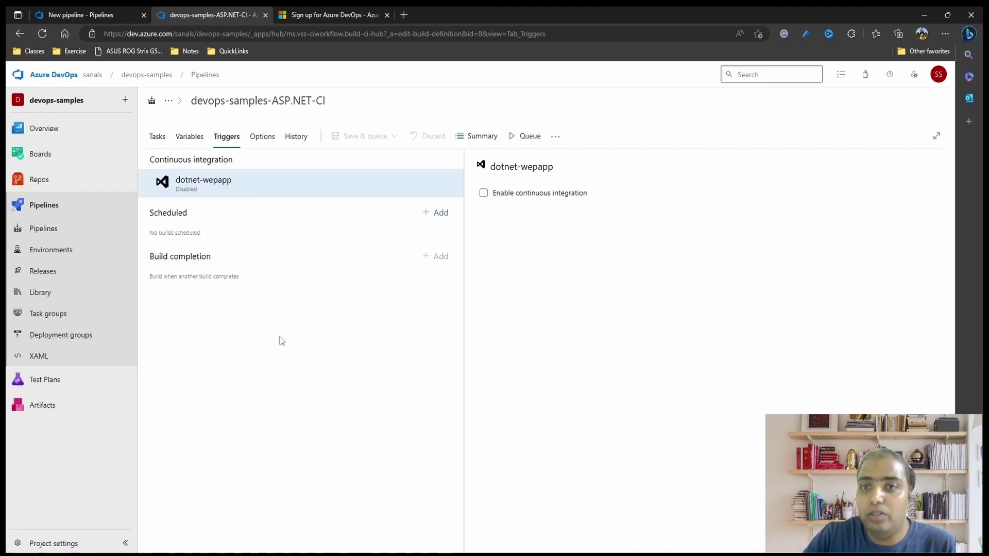
click(483, 193)
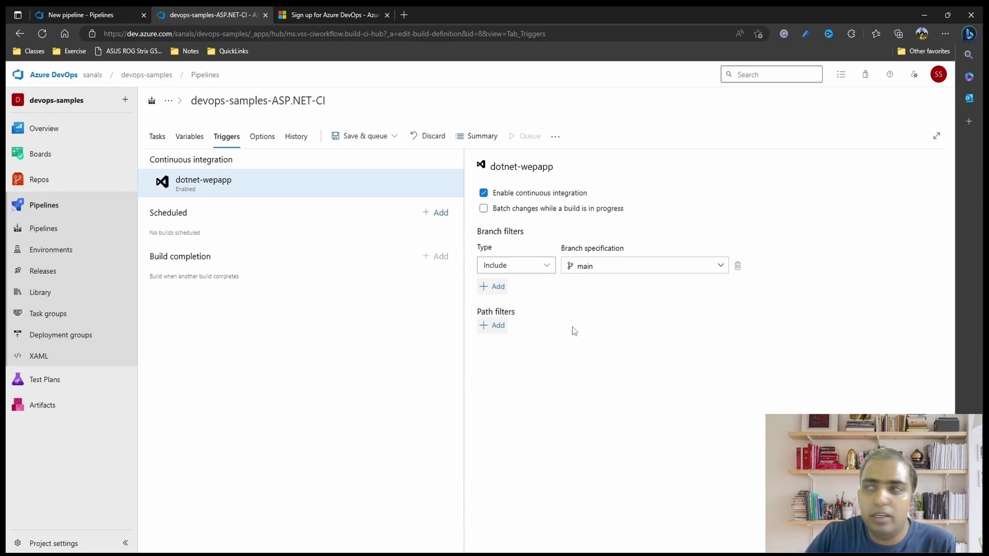
Step: Return to the new YAML pipeline and examine the trigger, pool and variables sections of azure-pipelines.yml
click(115, 14)
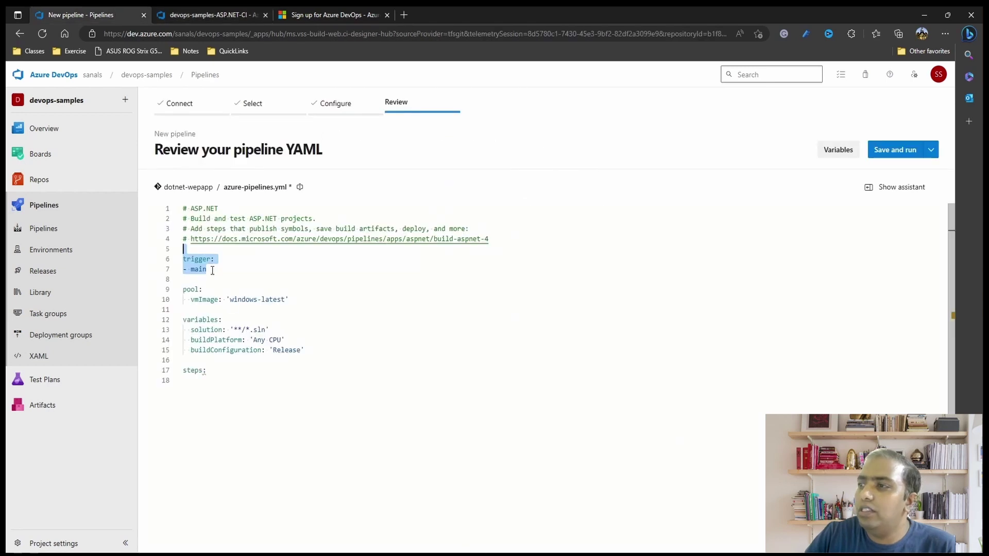
click(222, 279)
drag(216, 276, 172, 259)
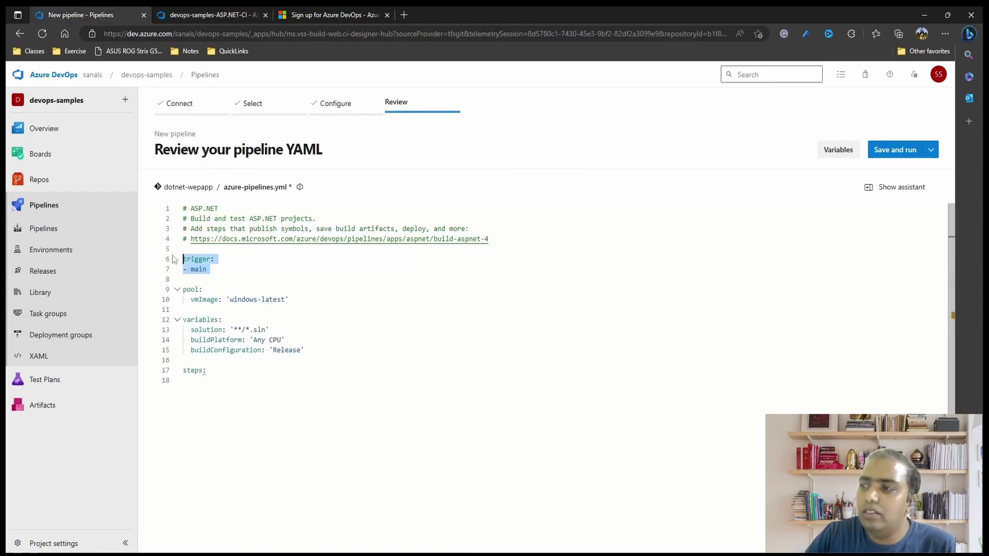
click(194, 266)
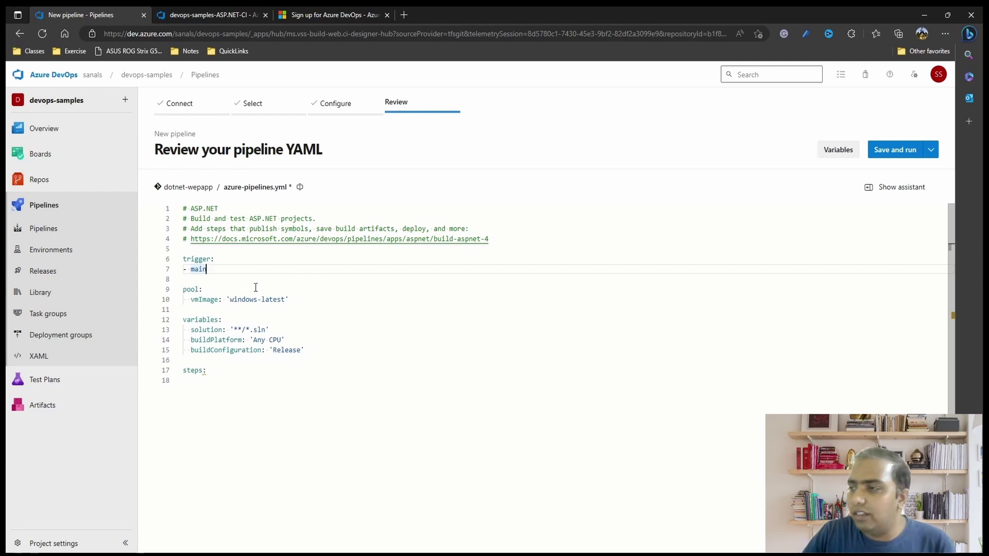
drag(298, 303, 184, 286)
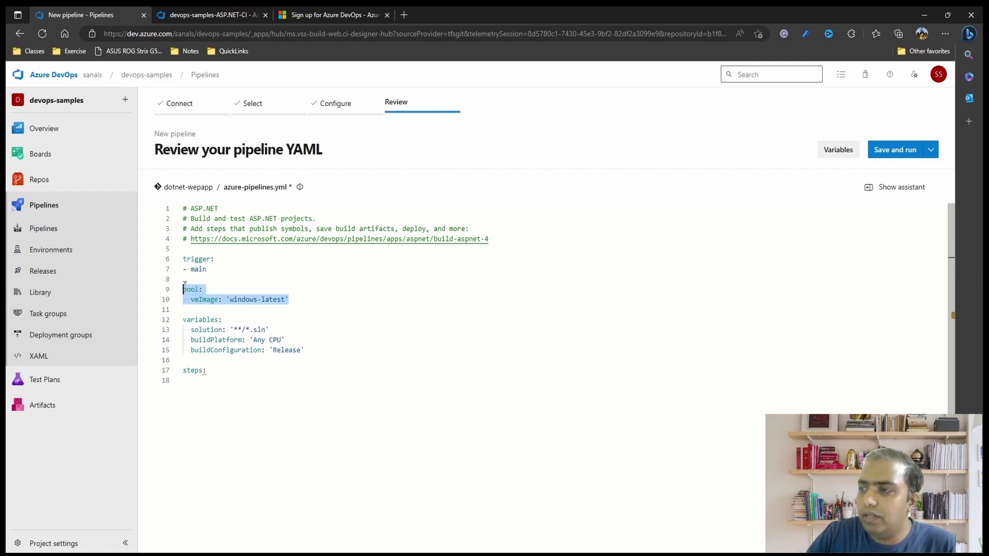
click(231, 289)
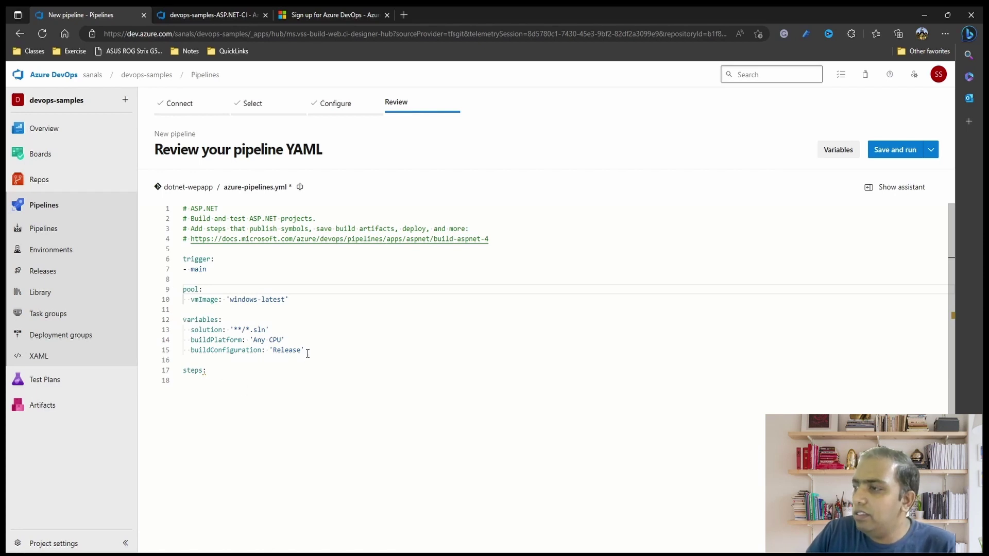
drag(306, 351, 160, 321)
scroll(236, 366, down, 1)
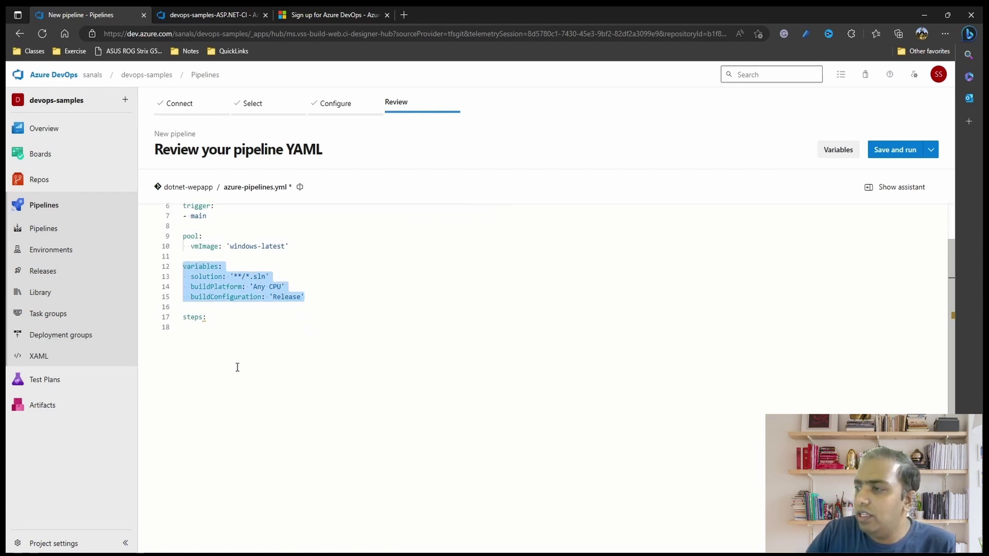
Step: Add a .NET Core task under steps with the restore command and project path **/*.csproj
click(218, 335)
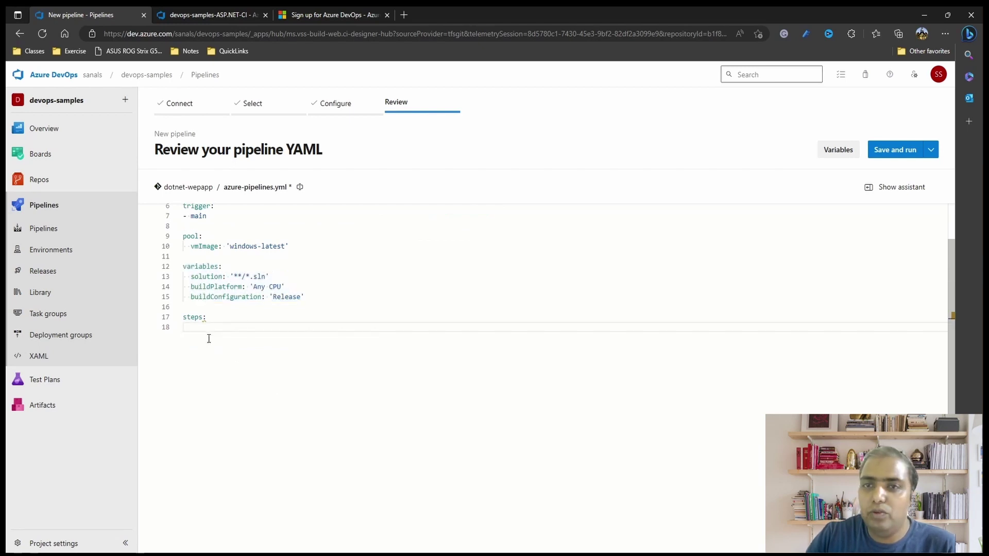
scroll(209, 338, up, 1)
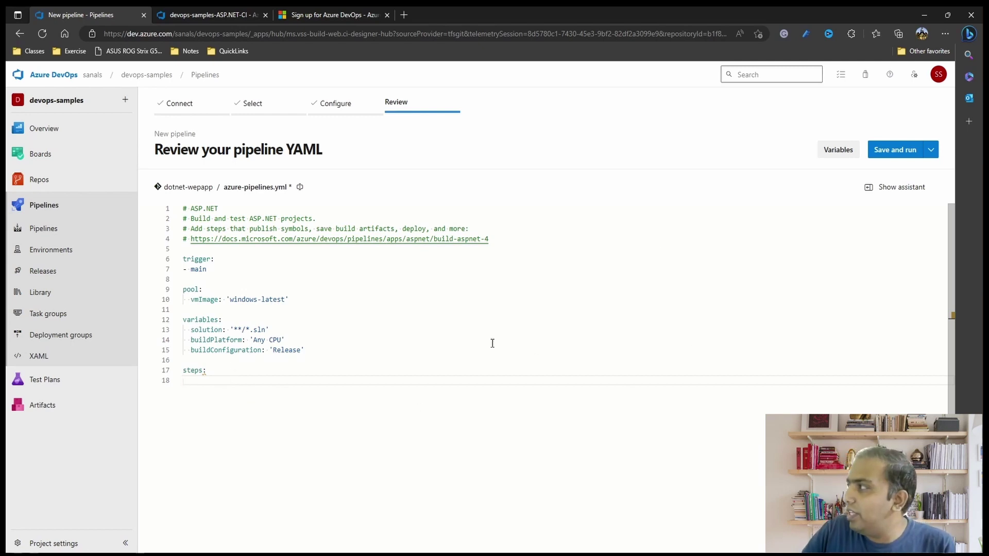
click(896, 189)
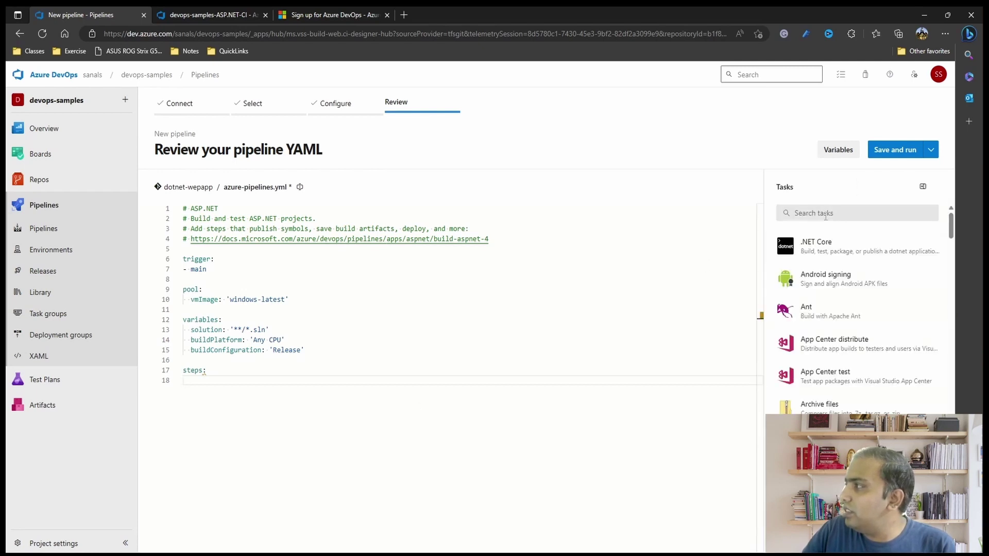
click(814, 250)
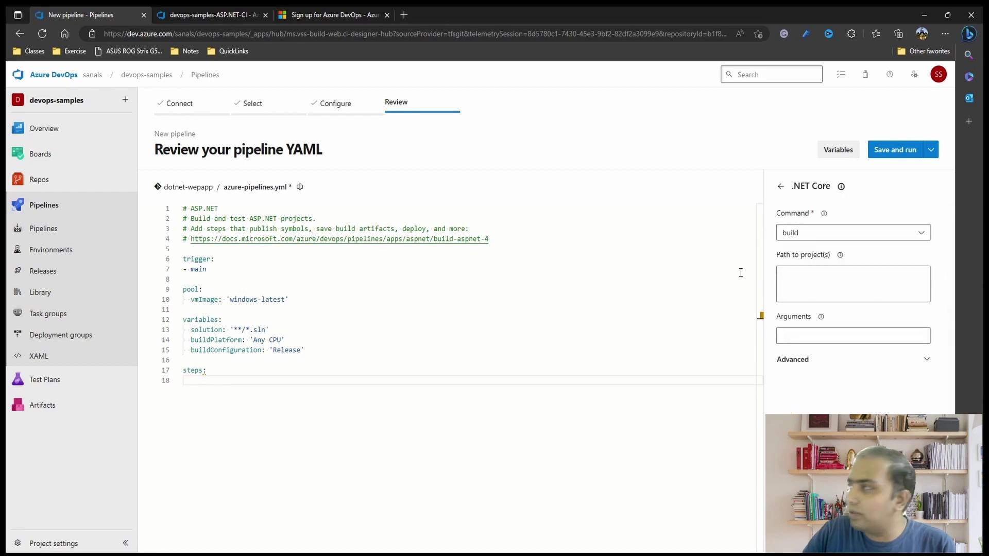
click(861, 233)
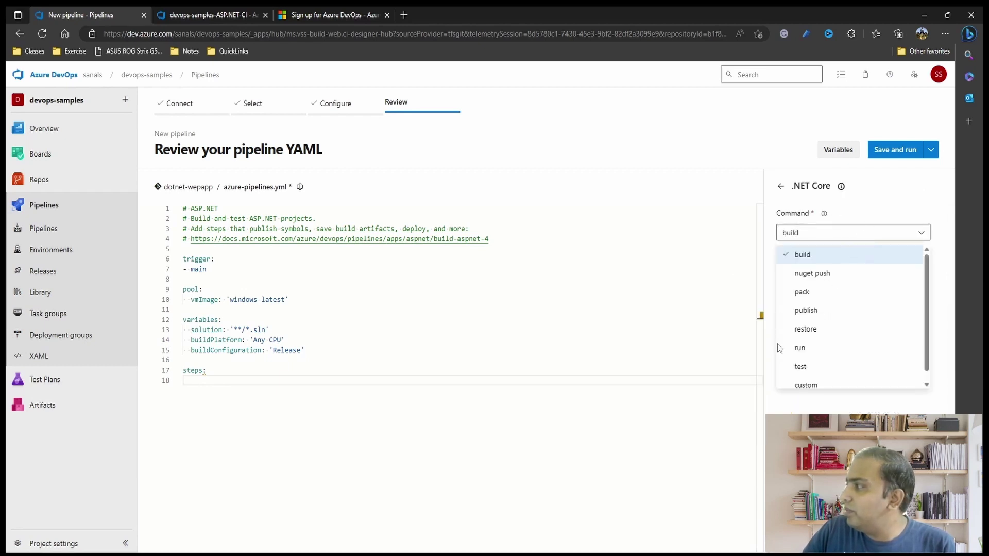
click(819, 330)
click(812, 284)
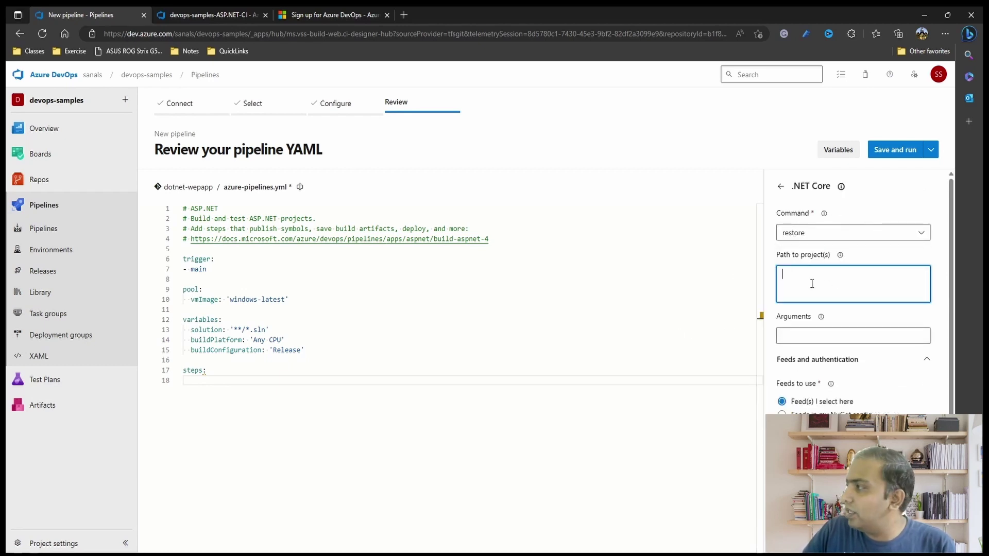
text(**/)
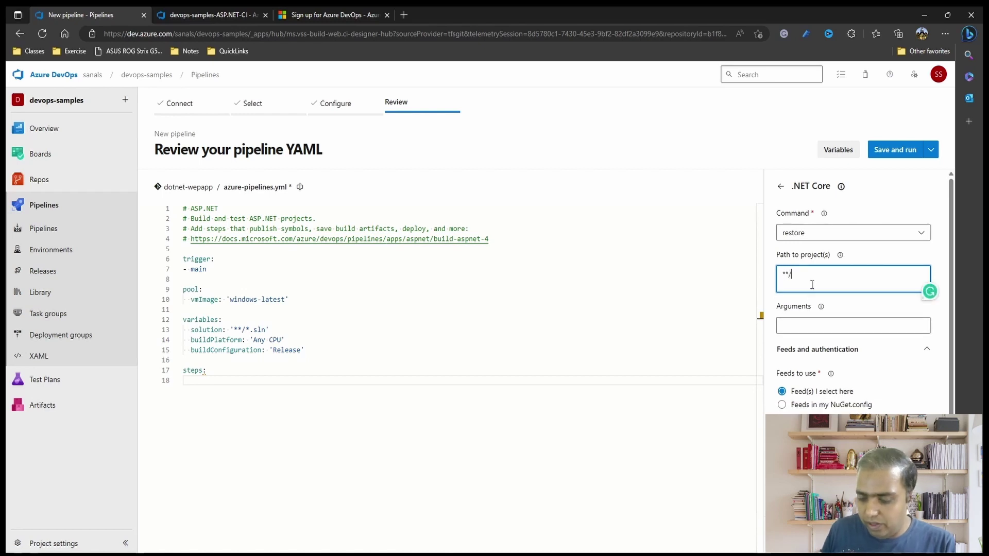
text(*)
text(.c)
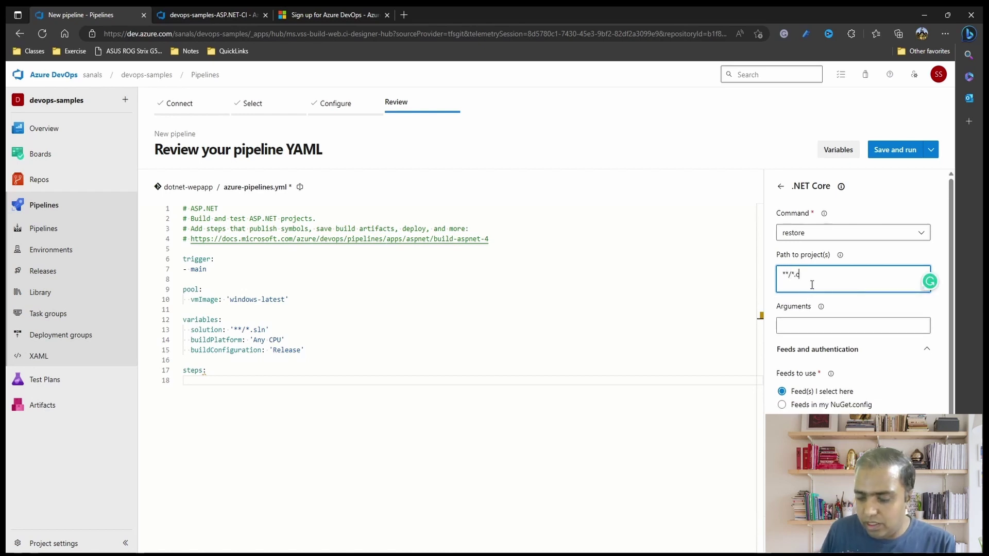
text(sproj)
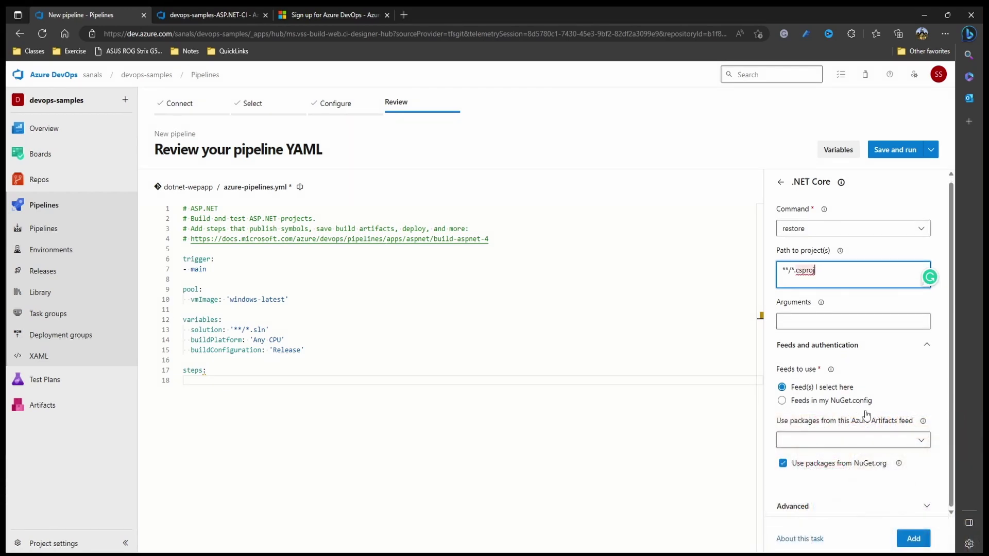
click(914, 539)
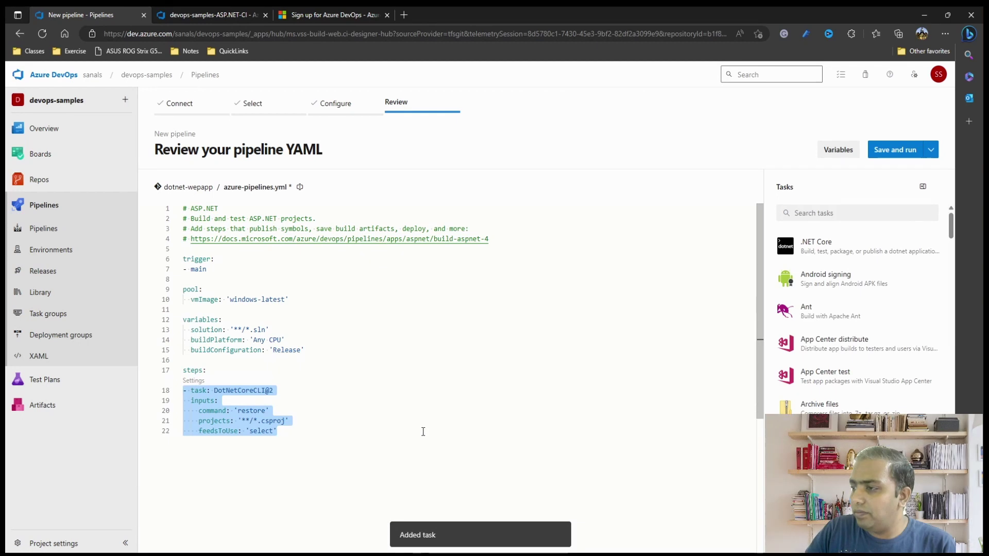
Step: Give the restore task the displayName 'Nuget Restore', on its own line above inputs
click(303, 390)
key(Return)
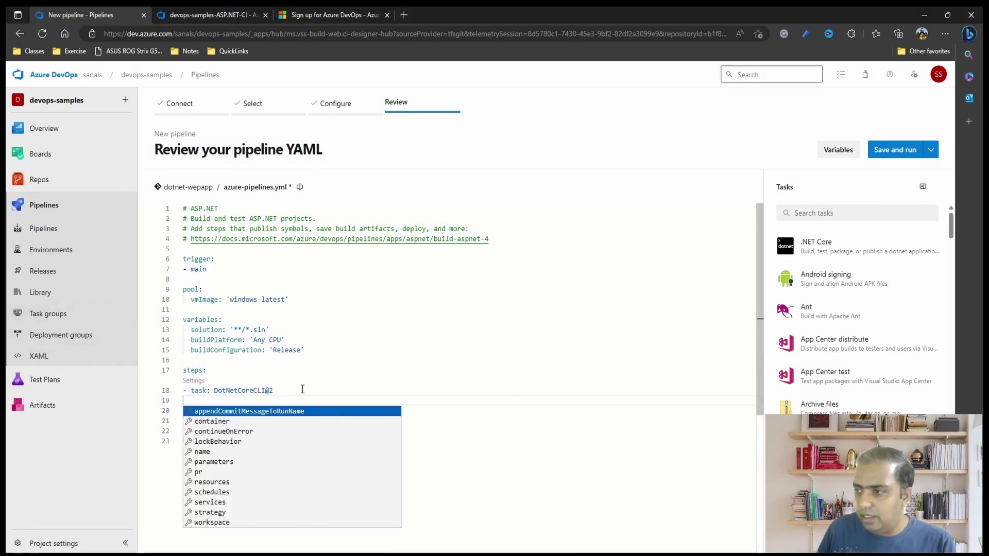
key(Escape)
text(displa)
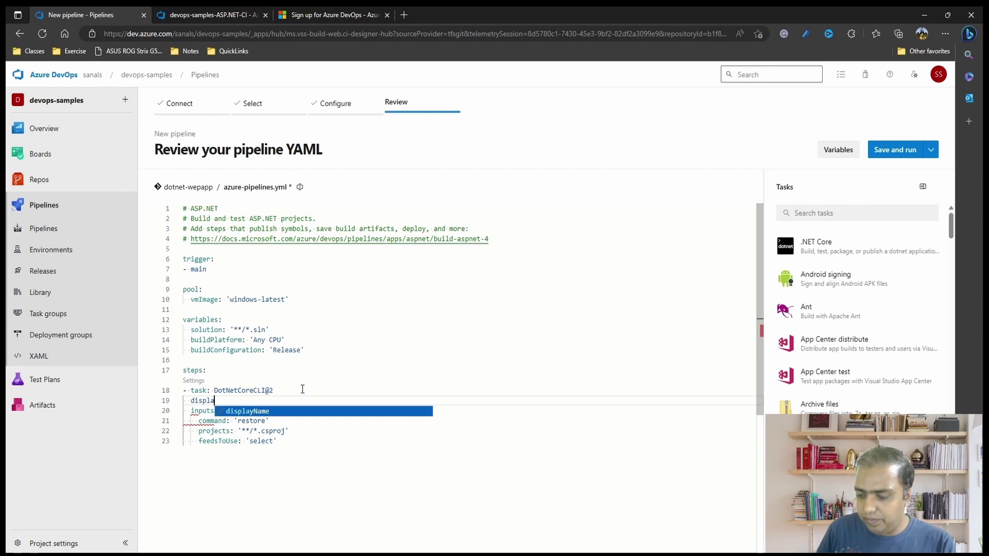
key(Return)
text('Nuget R)
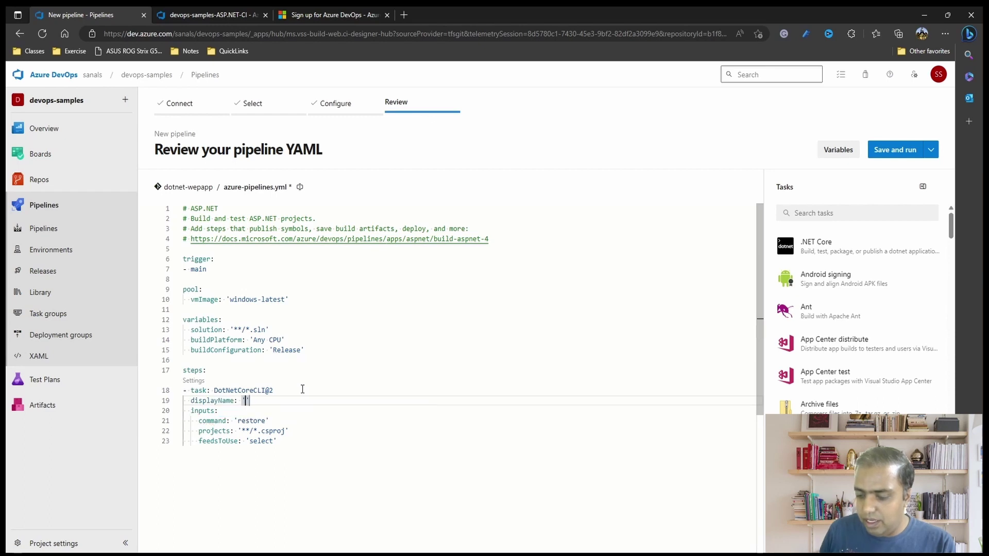
text(es)
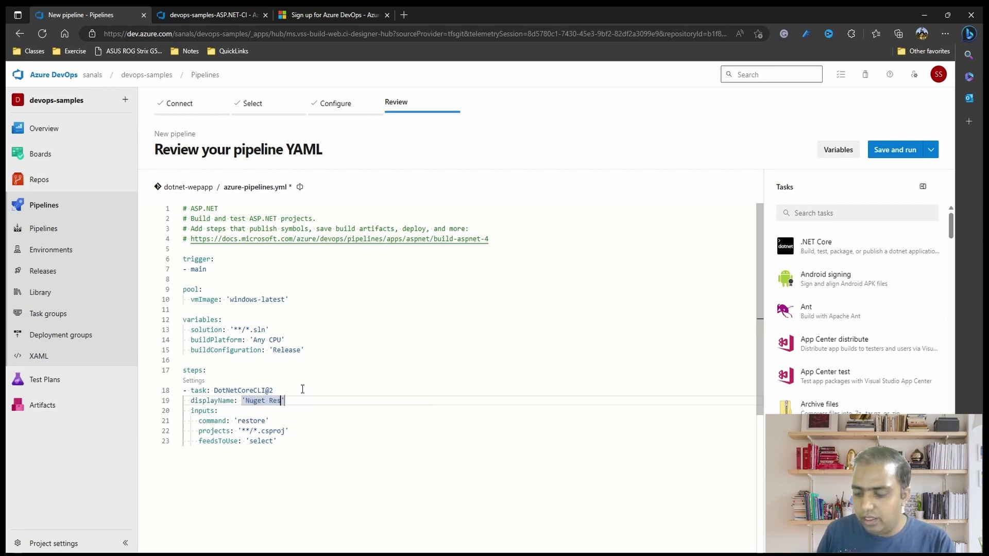
text(tore)
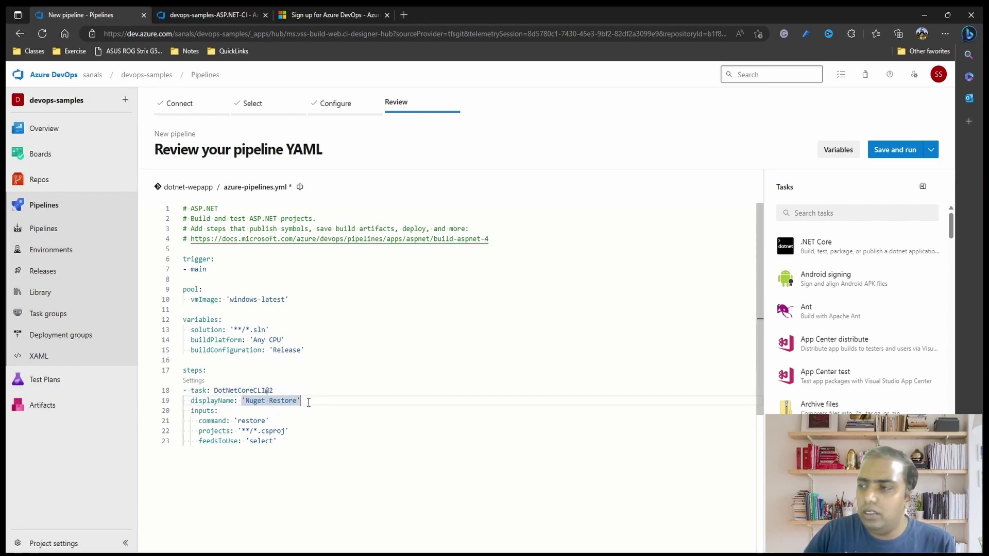
Step: Add two blank lines after the feedsToUse line of the Nuget Restore task
click(292, 441)
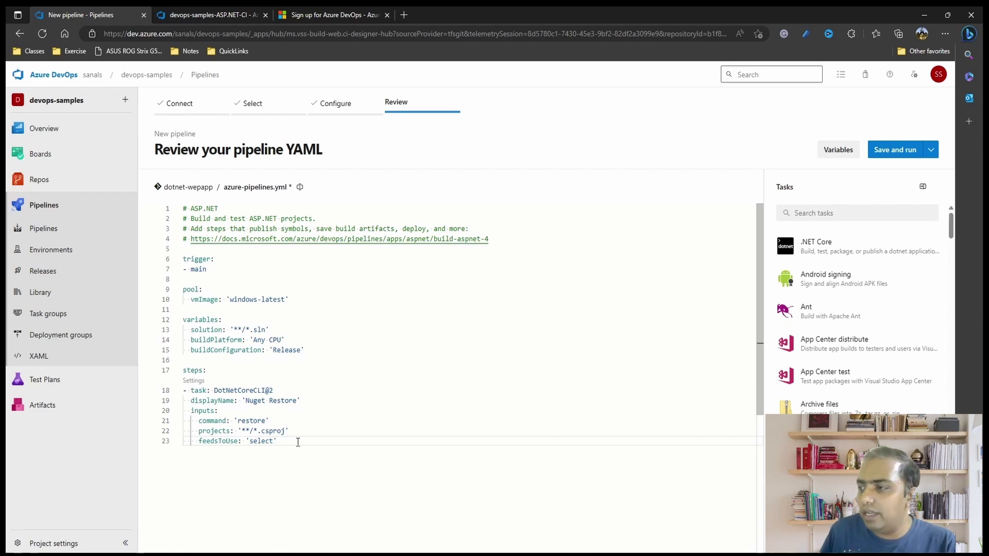
drag(213, 390, 283, 390)
click(266, 459)
key(Return)
key(Return)
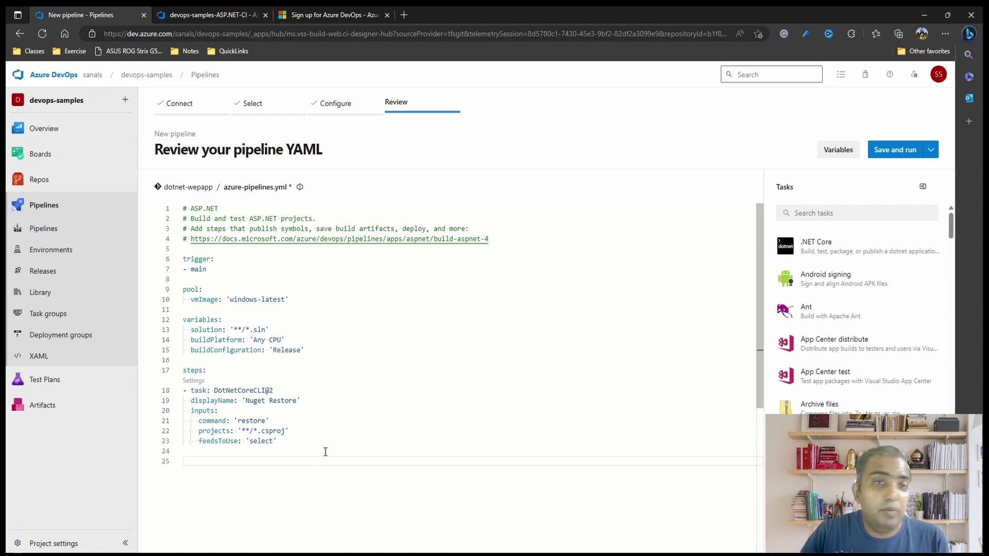
Step: Try to insert a .NET Core build task for $(solution) over the selected solution variable line, and undo the insertion
click(883, 250)
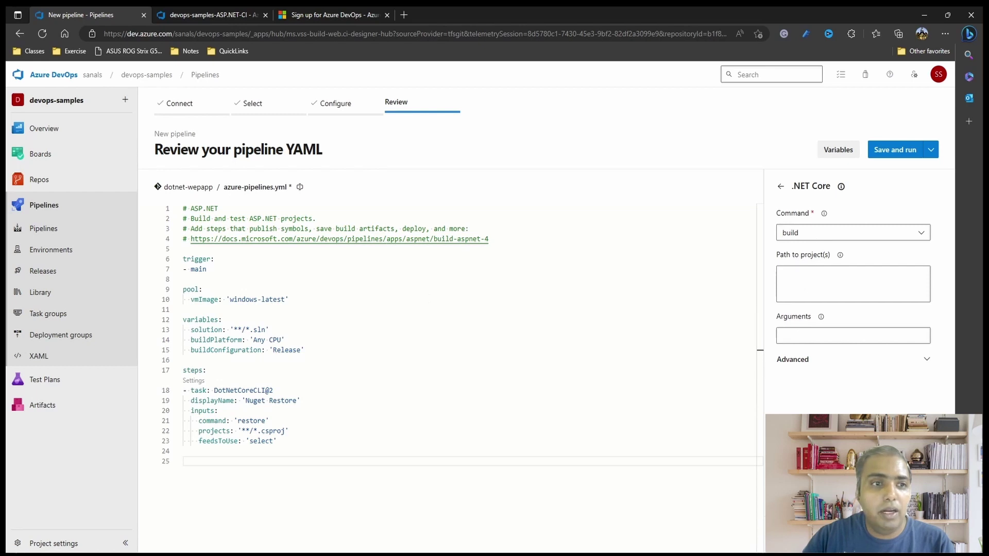
click(804, 290)
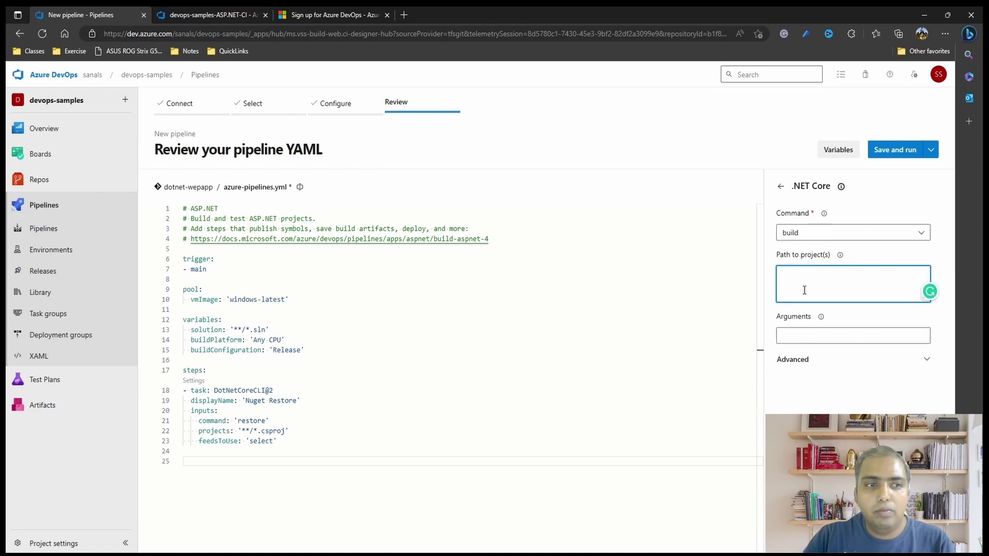
text($())
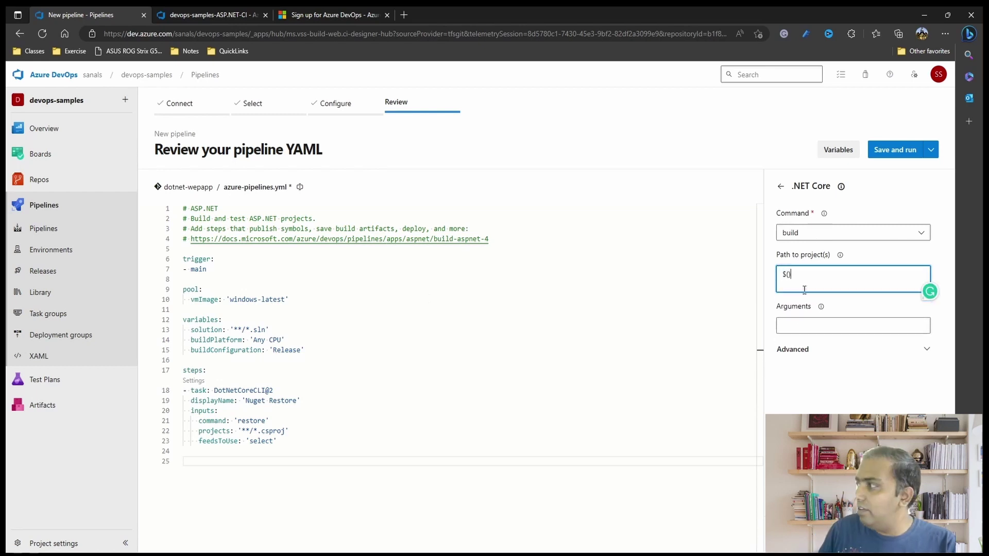
key(Left)
text(solution)
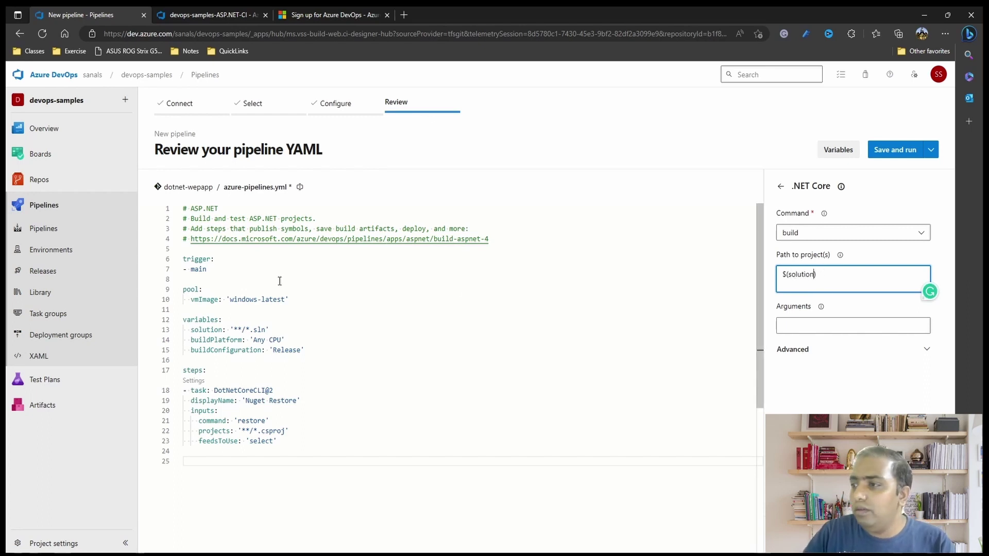
drag(192, 329, 292, 331)
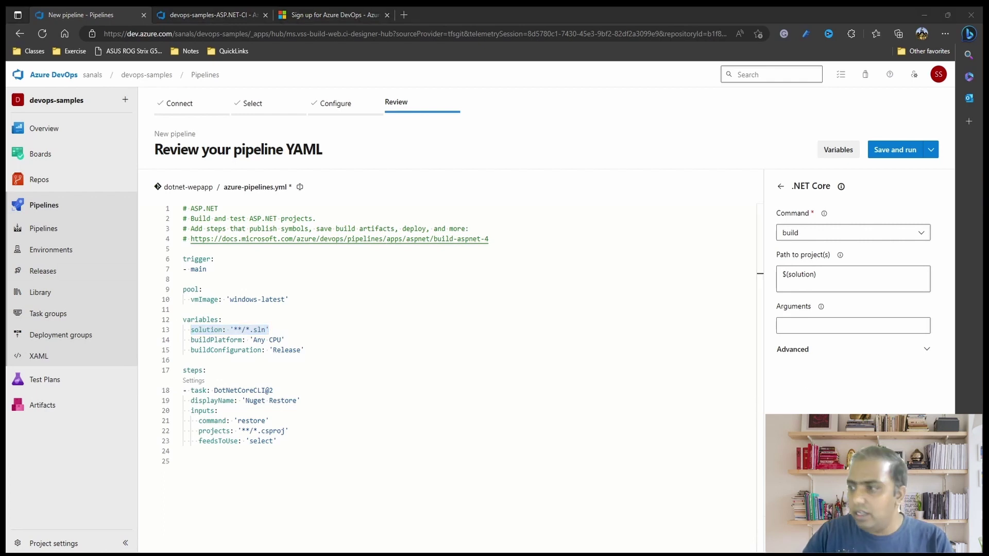
click(852, 325)
text('--configuration $(buildConfiguration)')
click(845, 326)
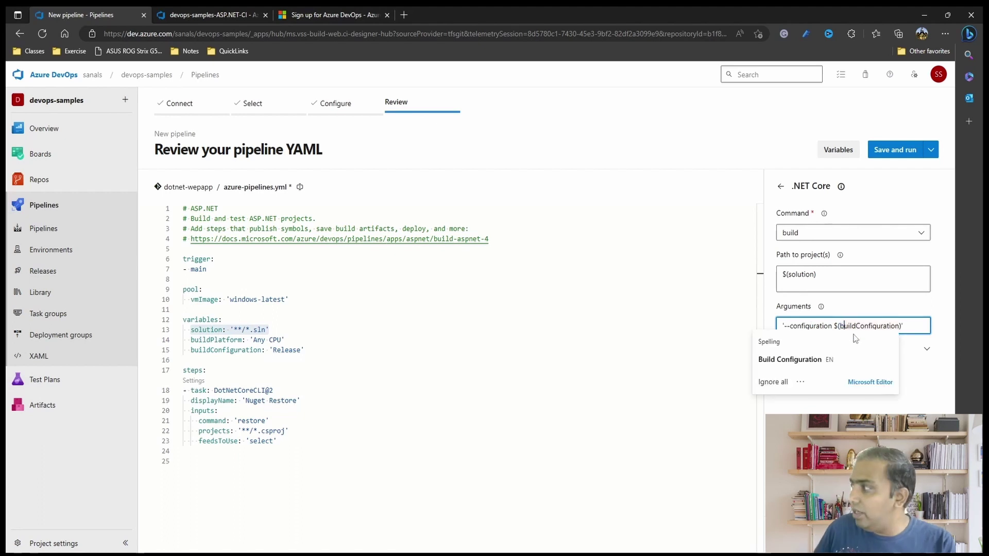
click(828, 203)
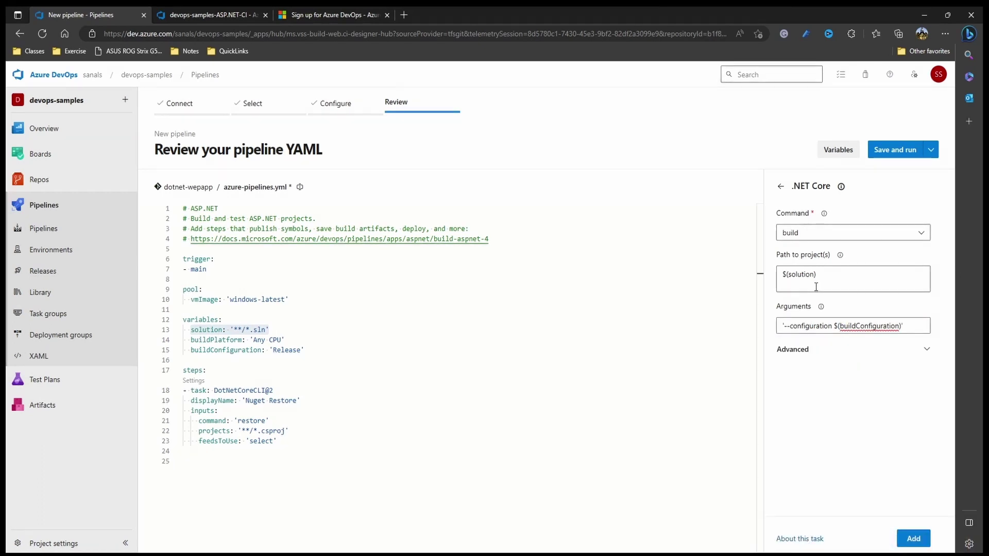
click(863, 350)
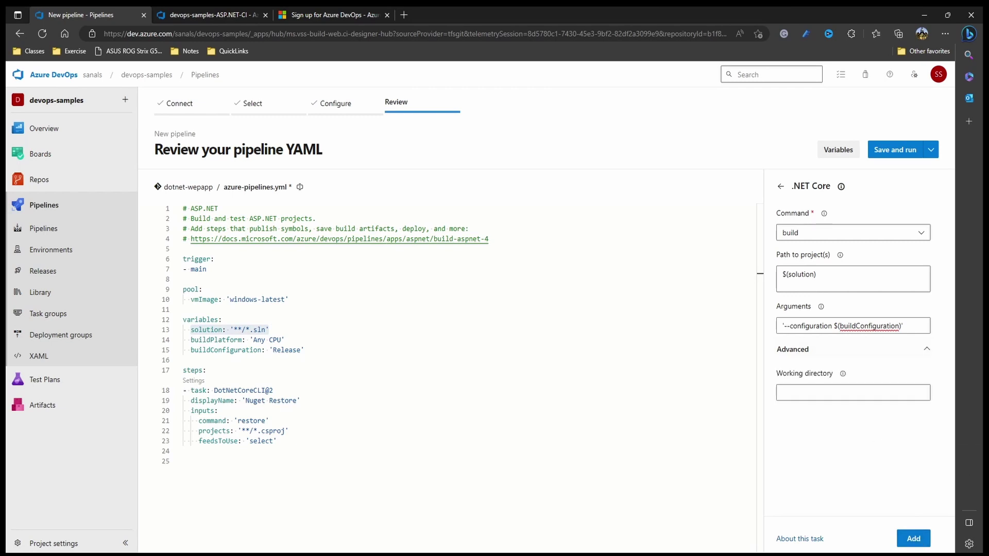
click(914, 538)
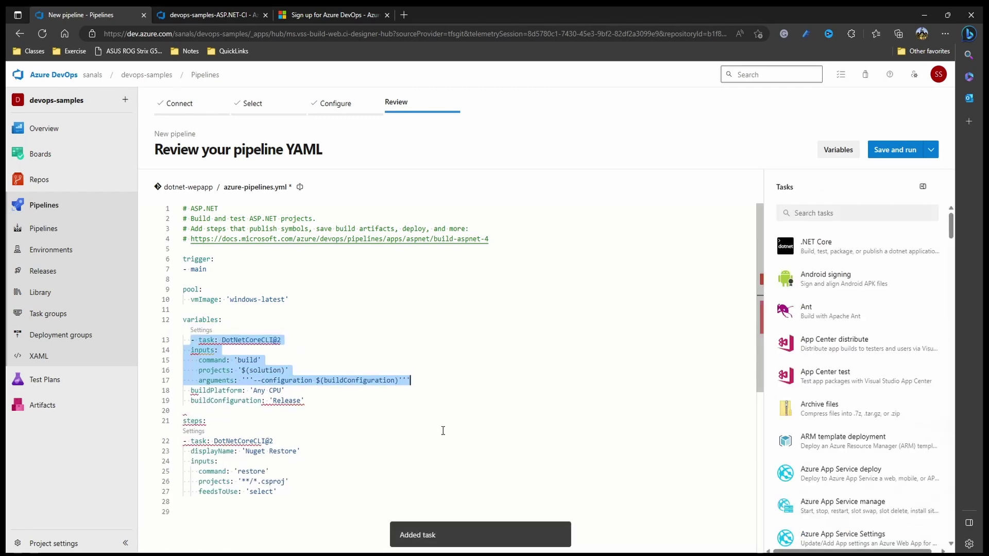
key(ctrl+z)
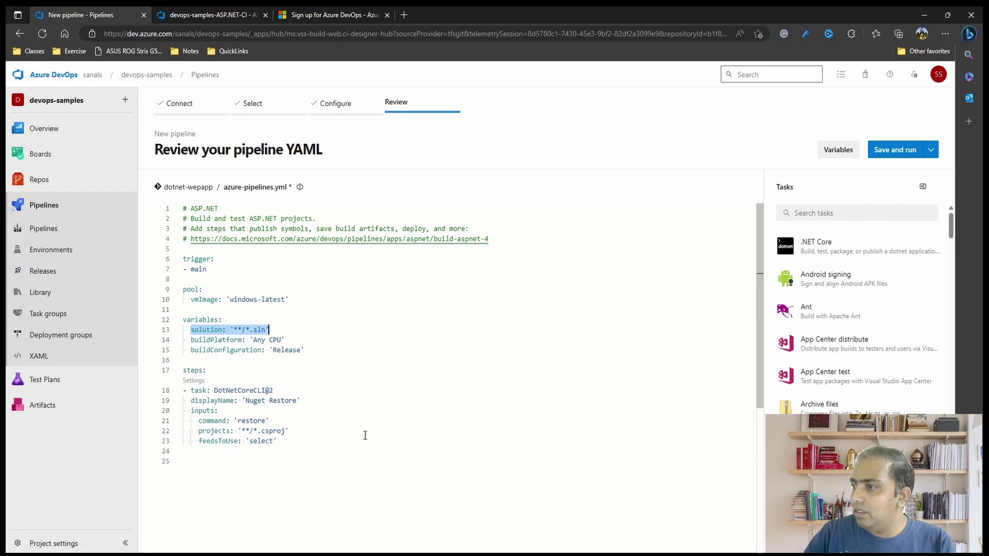
Step: Add a .NET Core build task on line 25 with project path $(solution) and arguments '--configuration $(buildConfiguration)'
click(255, 458)
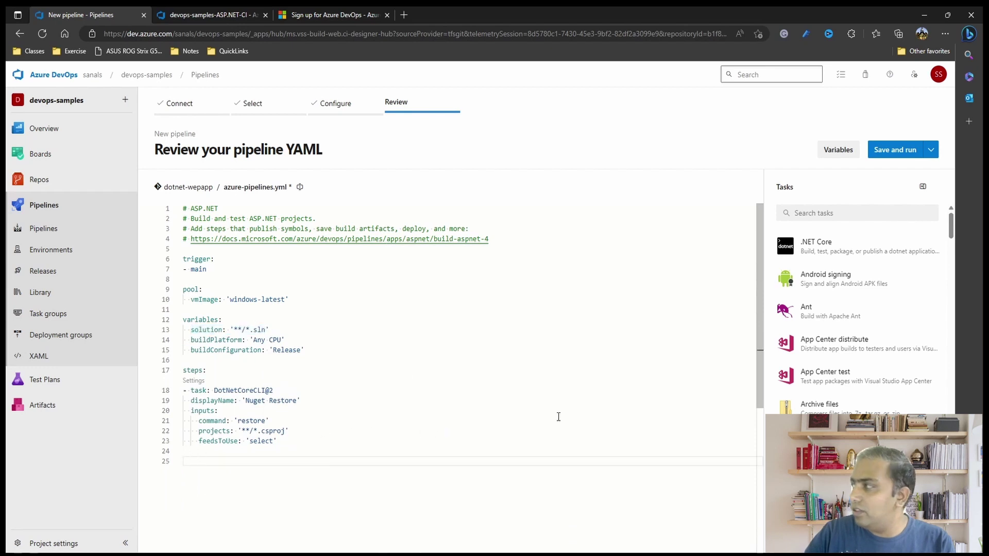
click(807, 255)
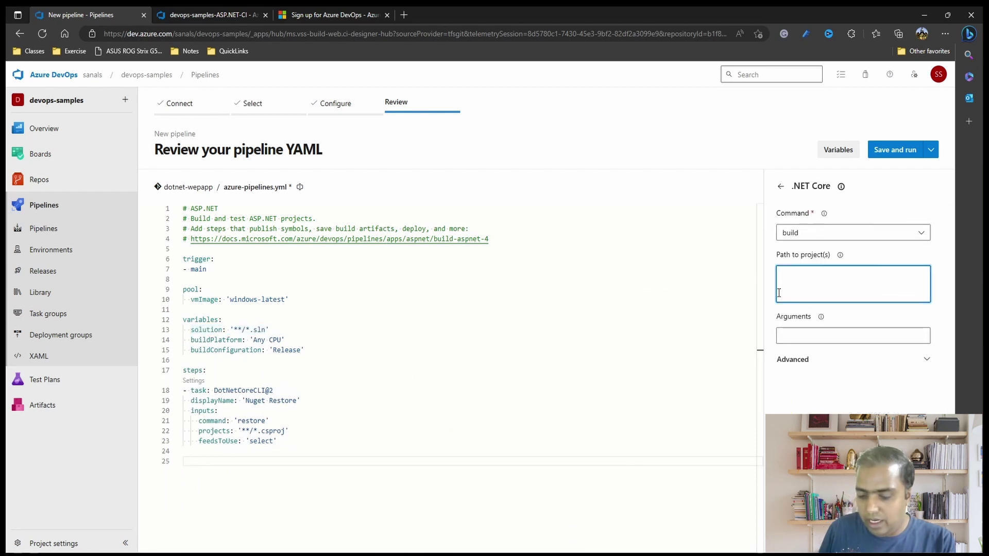
text($(solution))
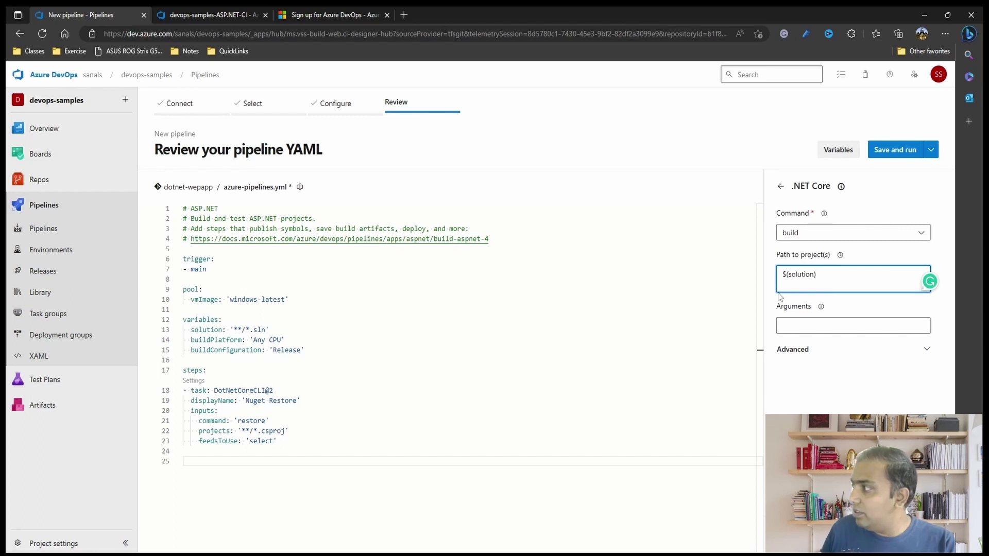
click(819, 326)
text('--configuration $(buildConfiguration)')
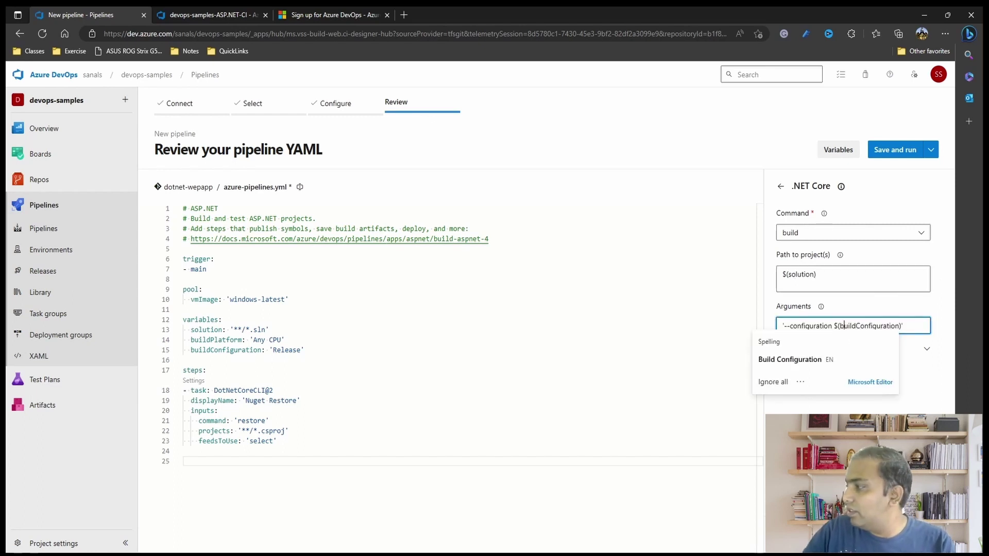
click(919, 384)
Step: Copy the displayName line from the restore task into the build task and change its value to 'Build Solution'
drag(184, 401, 314, 402)
key(ctrl+c)
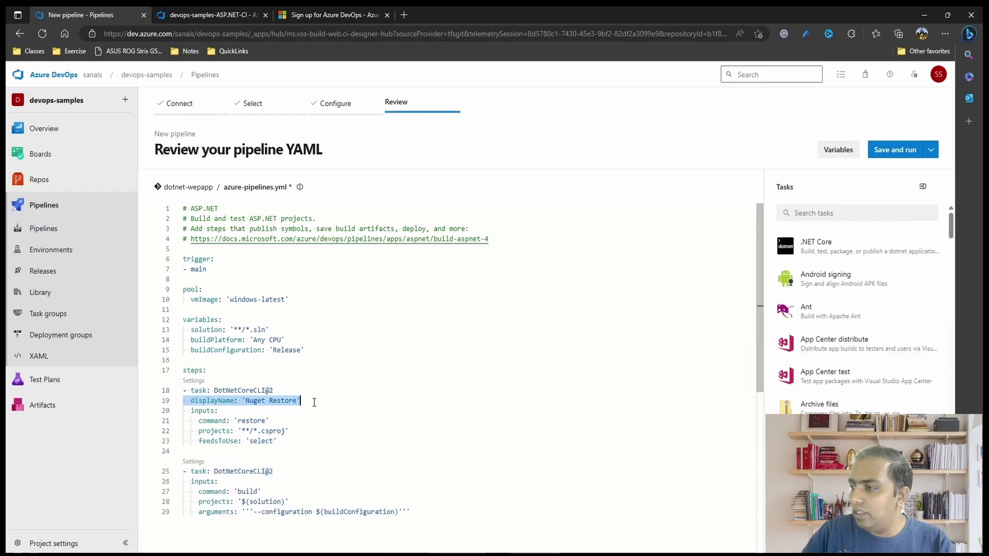
click(185, 481)
key(ctrl+v)
key(Return)
drag(246, 482, 294, 485)
text(Build S)
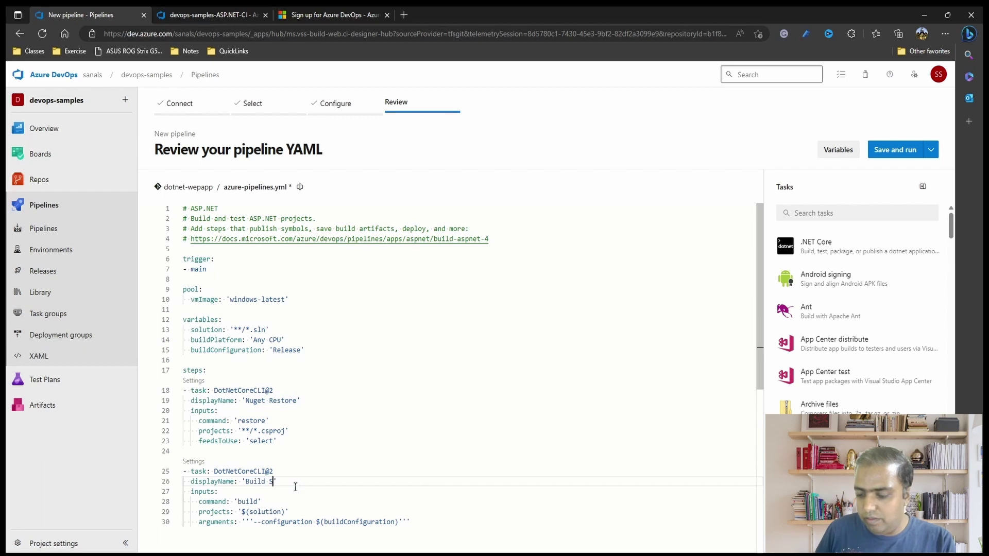
text(olution)
Step: Remove the extra quotes around the Build Solution task's arguments value and add two blank lines after it
scroll(451, 456, down, 2)
click(452, 456)
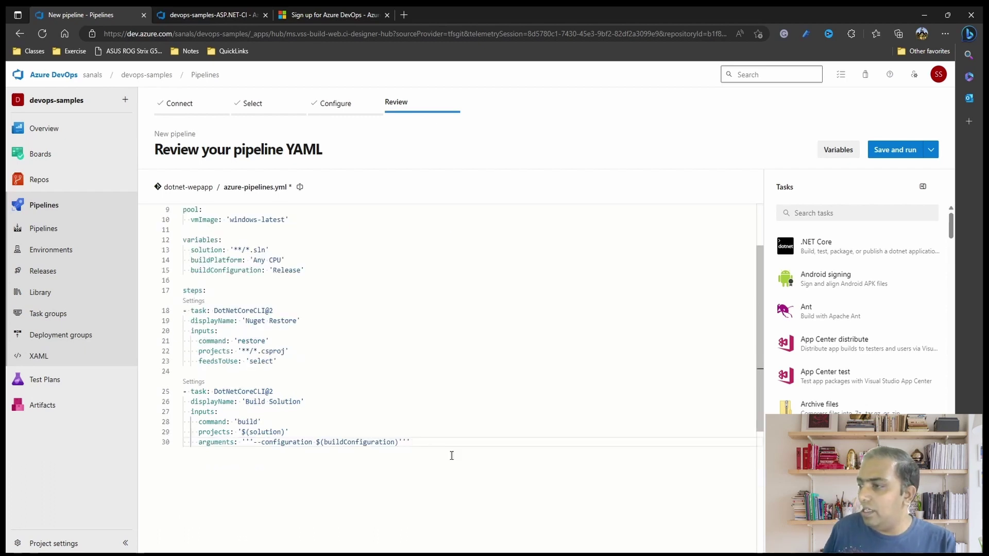
key(ctrl+z)
key(Return)
key(Return)
key(ctrl+space)
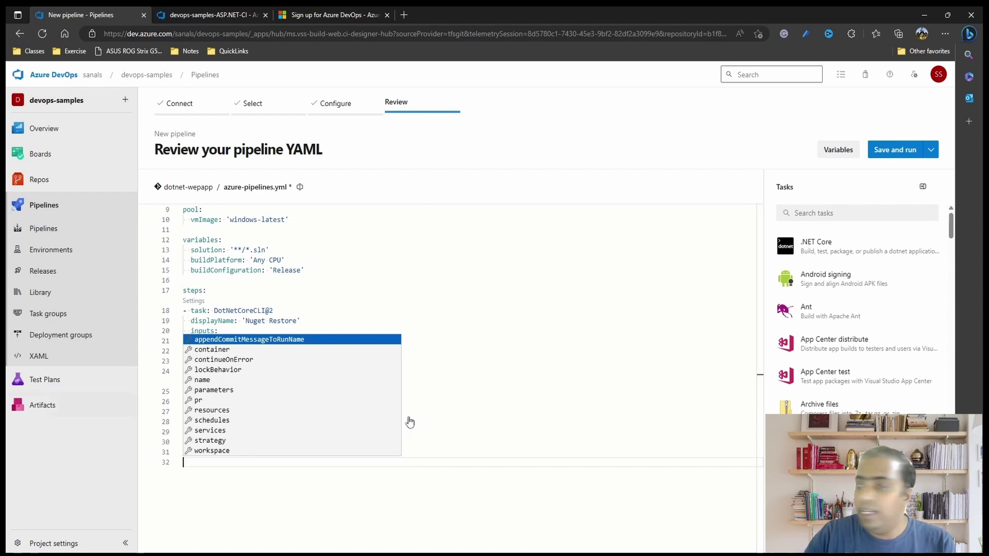
Step: Configure a new .NET Core task with command test, project path **/*[Tt]ests/*.csproj and arguments --configuration $(buildConfiguration)
click(851, 246)
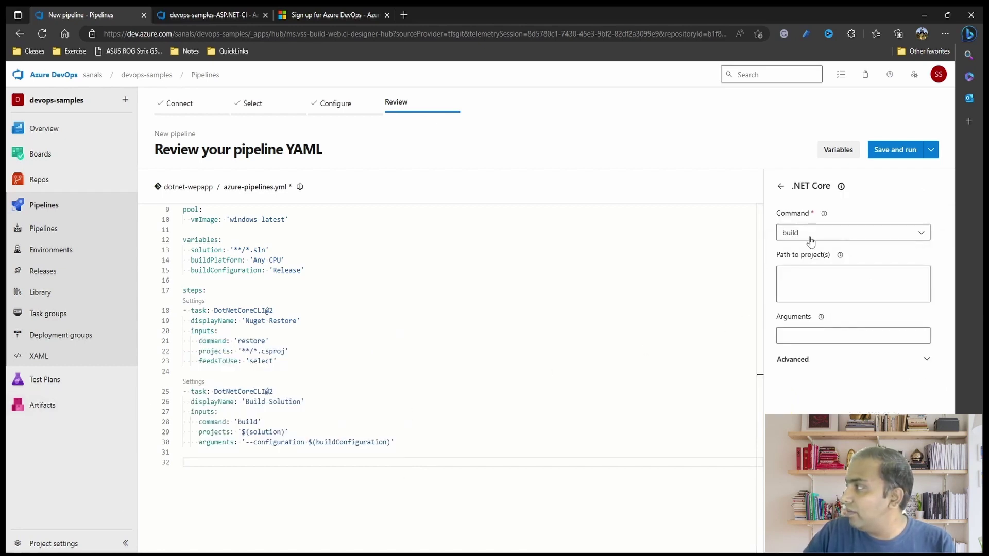
click(812, 237)
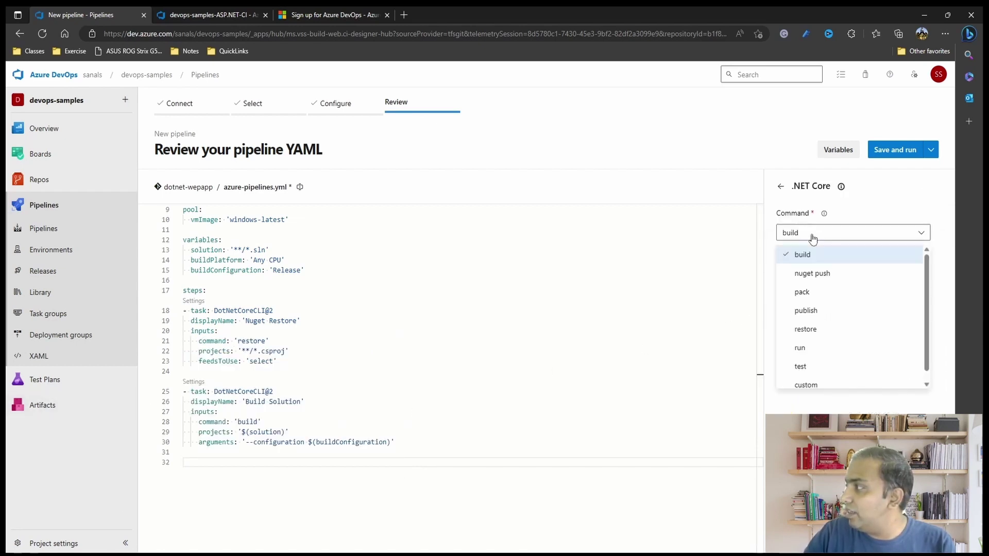
click(800, 367)
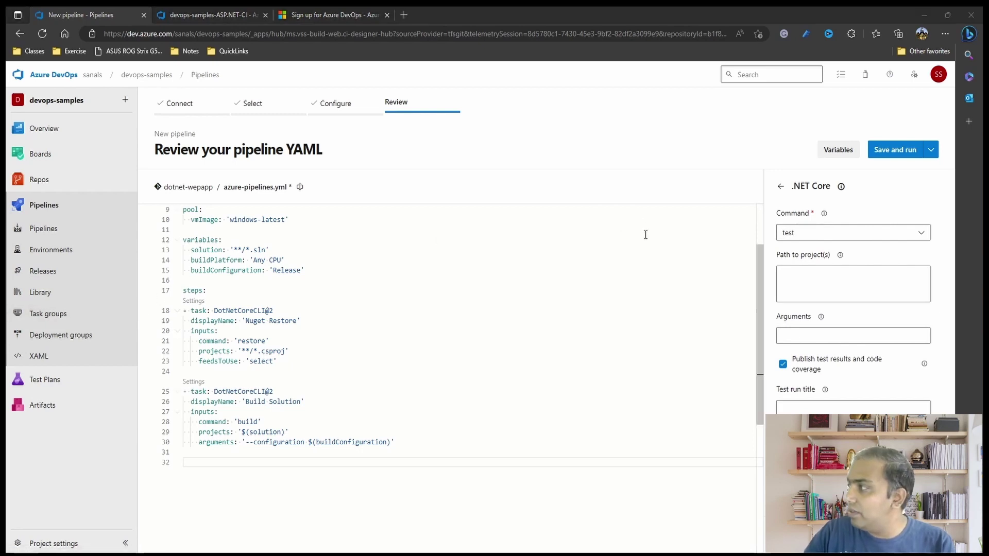
click(837, 284)
text(**/*[Tt]ests/*.csproj)
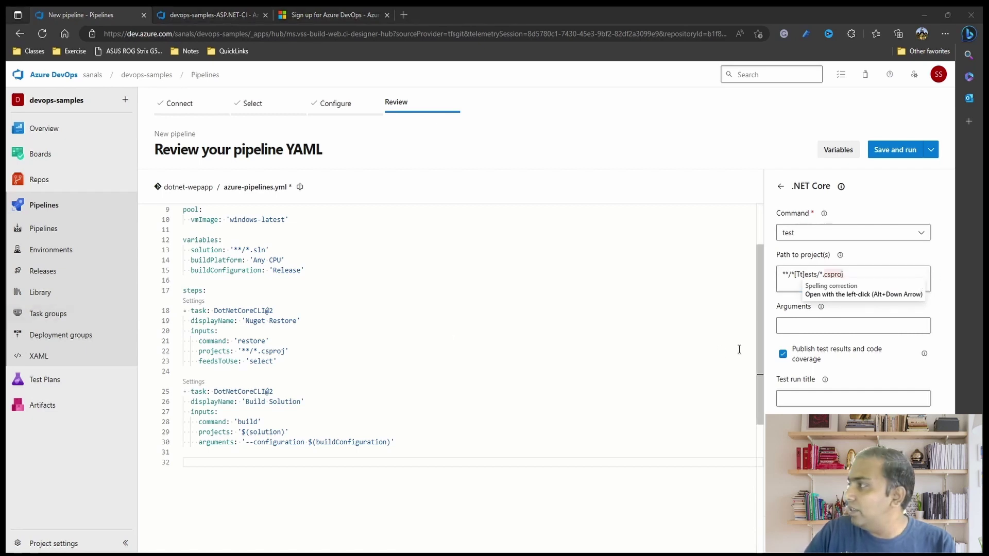
click(794, 325)
text(--configuration $(buildConfiguration))
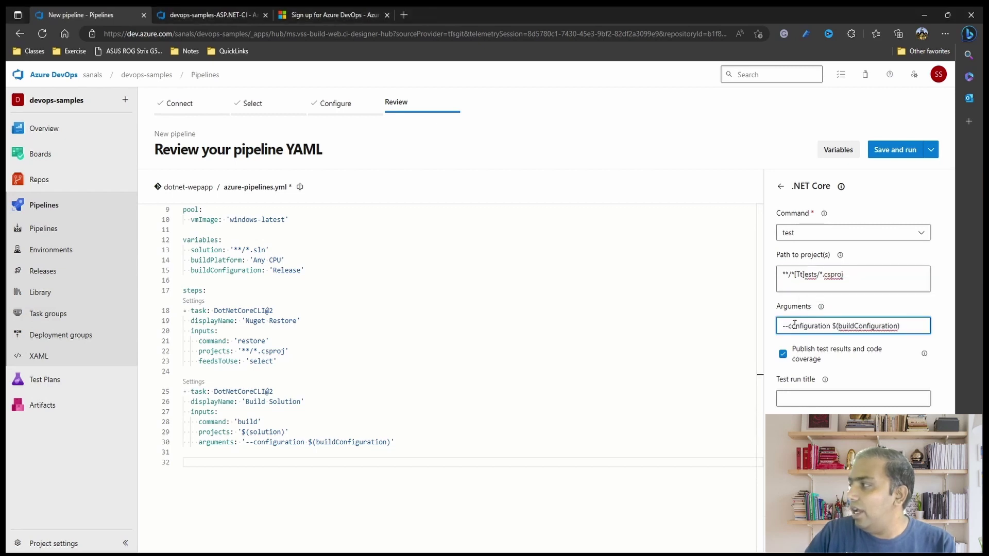
Step: Append --collect "Code coverage", copied from the test results option's help text, to the test arguments and add the task on line 32
mouse_move(822, 310)
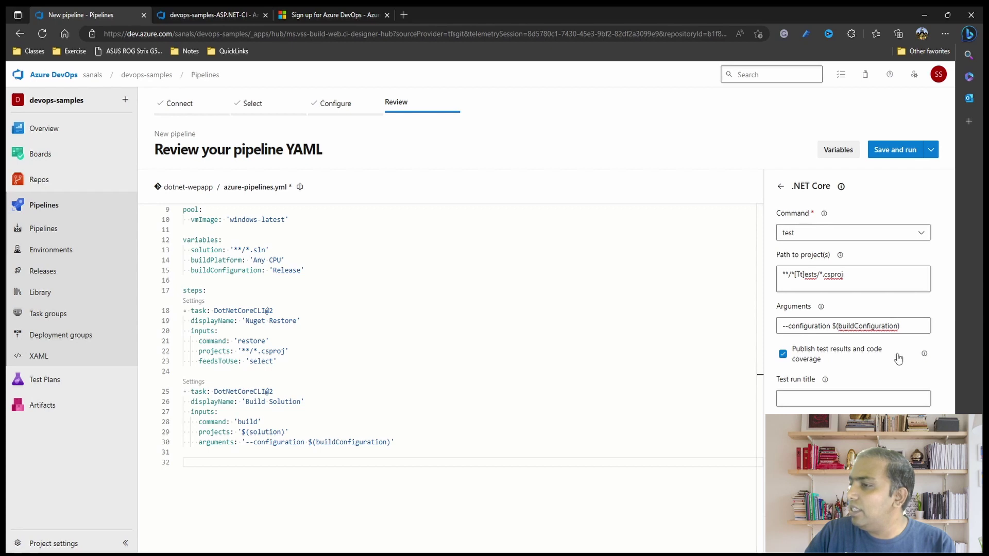
mouse_move(925, 359)
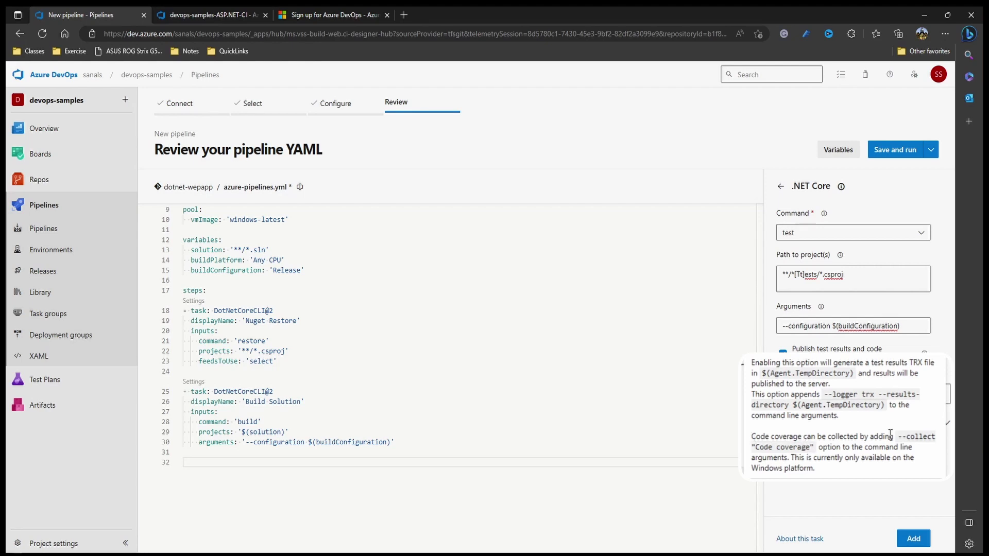
drag(899, 437, 816, 443)
right_click(813, 441)
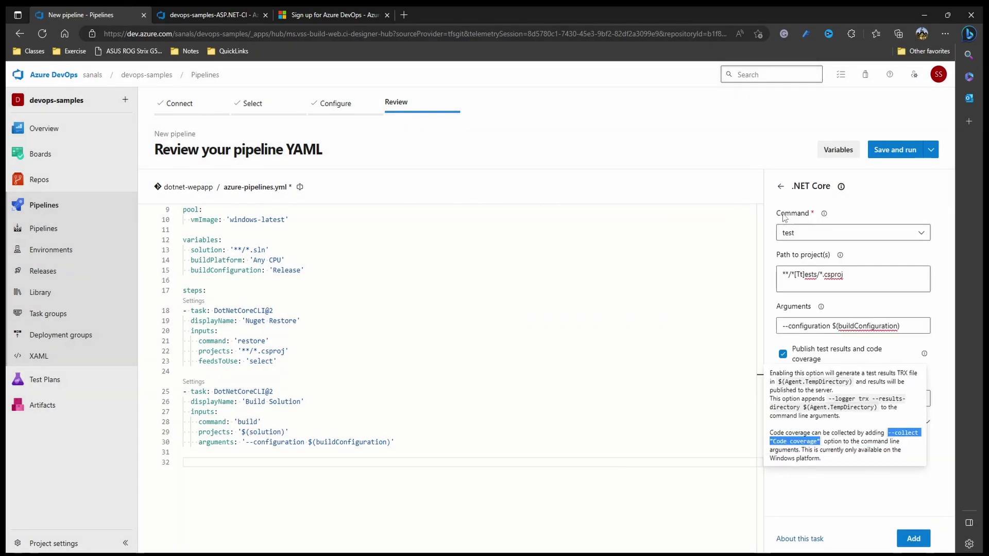
click(777, 217)
click(905, 326)
key(ctrl+v)
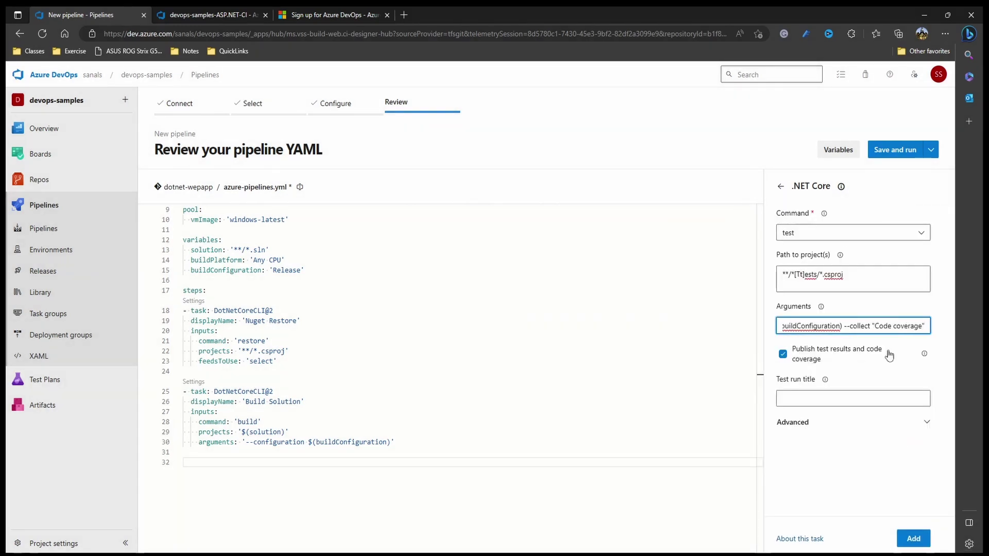
click(911, 539)
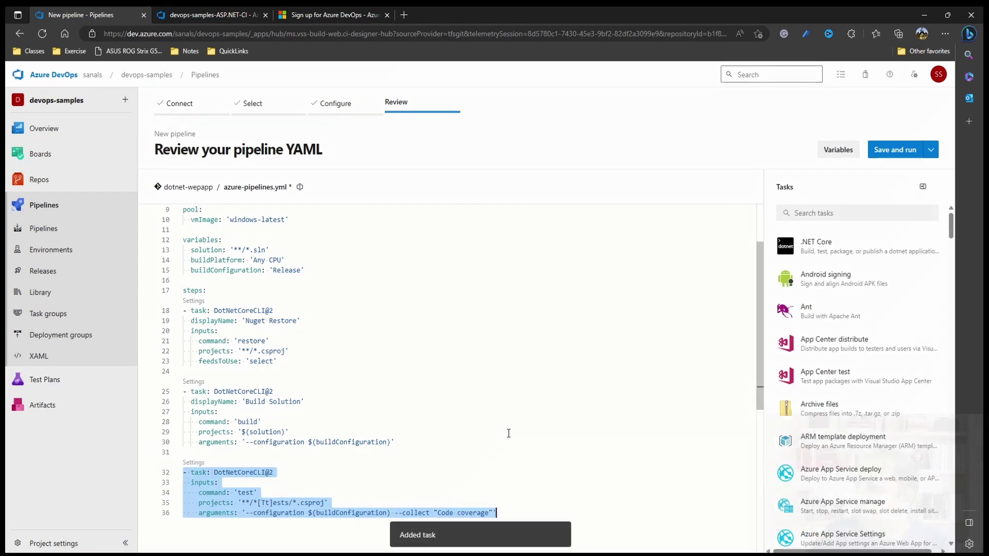
Step: Copy the displayName line from the build task into the test task and change its value to 'Run Unit Tests'
drag(305, 401, 184, 410)
text(Run Unit )
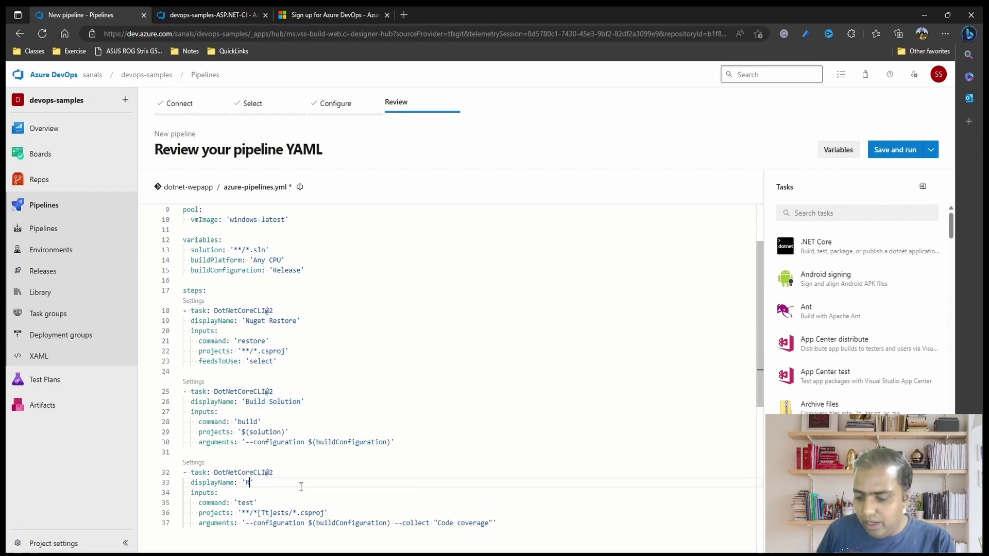
text(Tests)
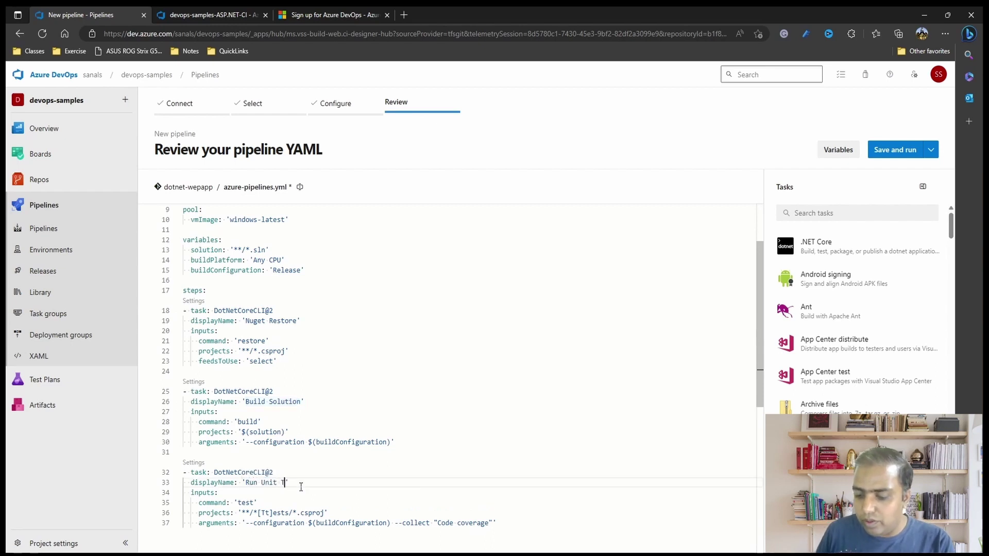
Step: Paste a web-projects Publish task outputting to $(build.artifactstagingdirectory) and a Publish Artifacts task with artifact 'drop' and location 'Container' after the Run Unit Tests task
scroll(333, 487, down, 1)
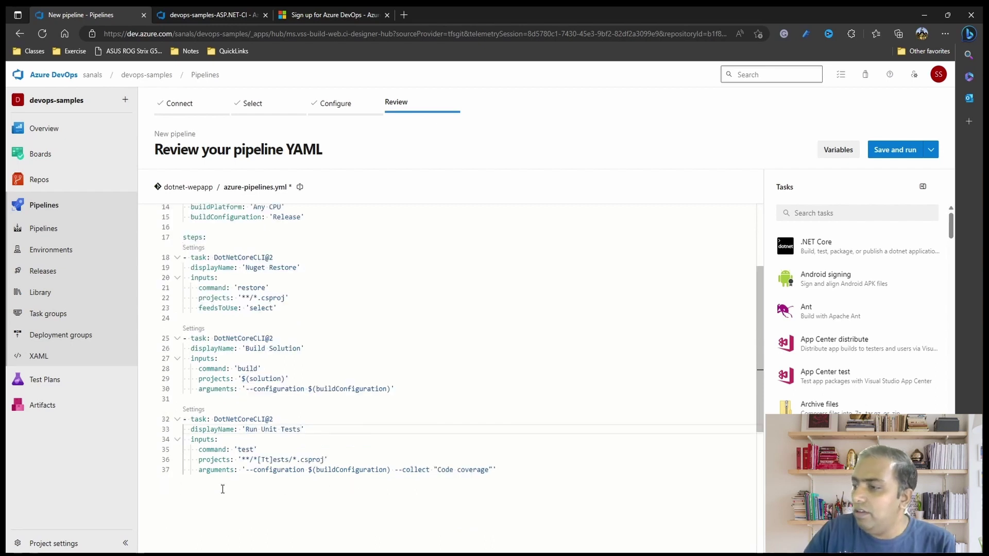
click(204, 484)
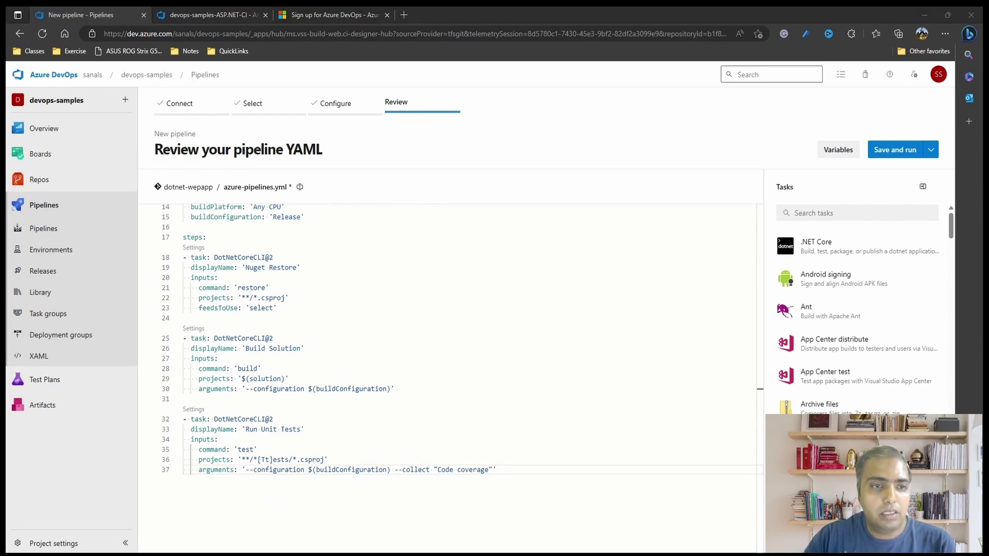
click(522, 472)
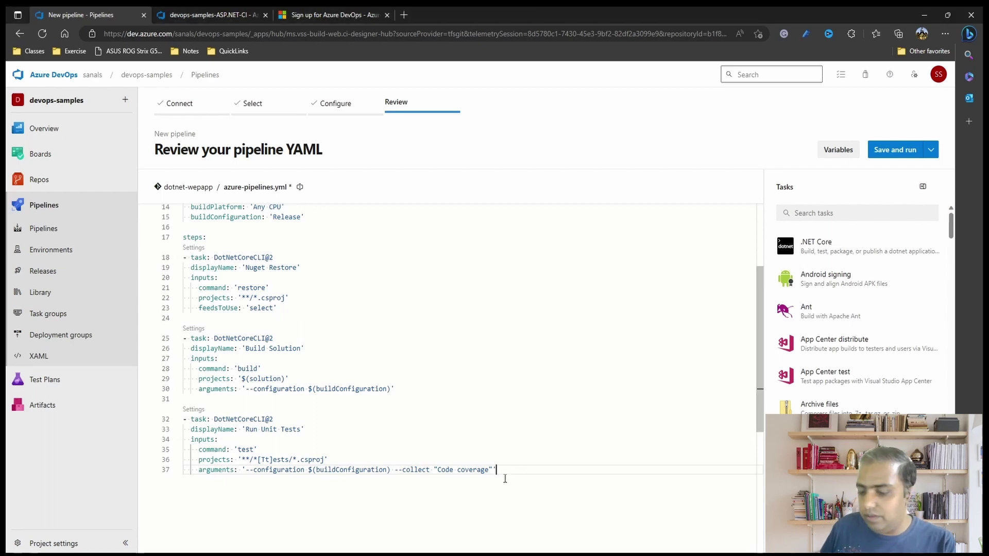
key(ctrl+v)
scroll(339, 435, down, 2)
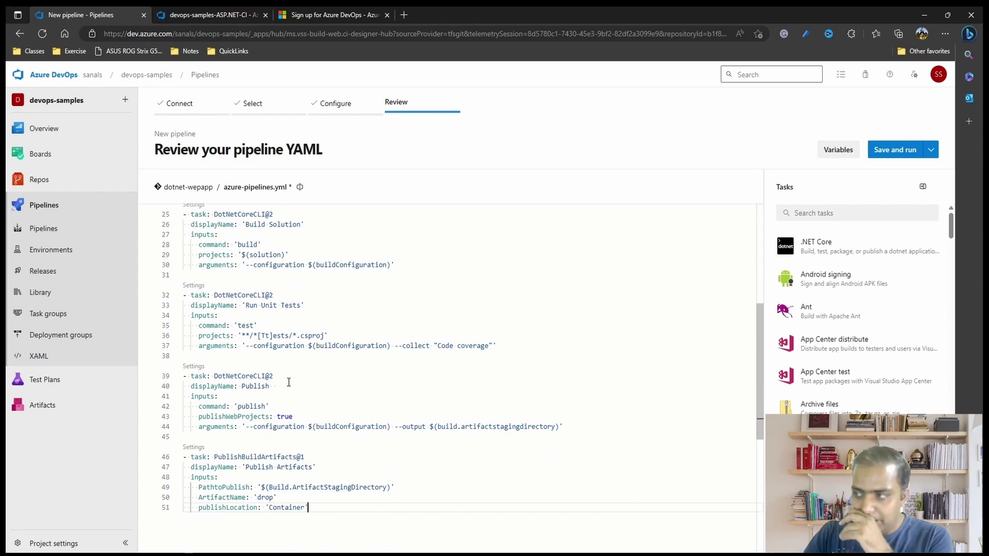
Step: Review the Publish task's type and publishWebProjects setting, the Publish Artifacts task, and the rest of the pipeline YAML
mouse_move(274, 382)
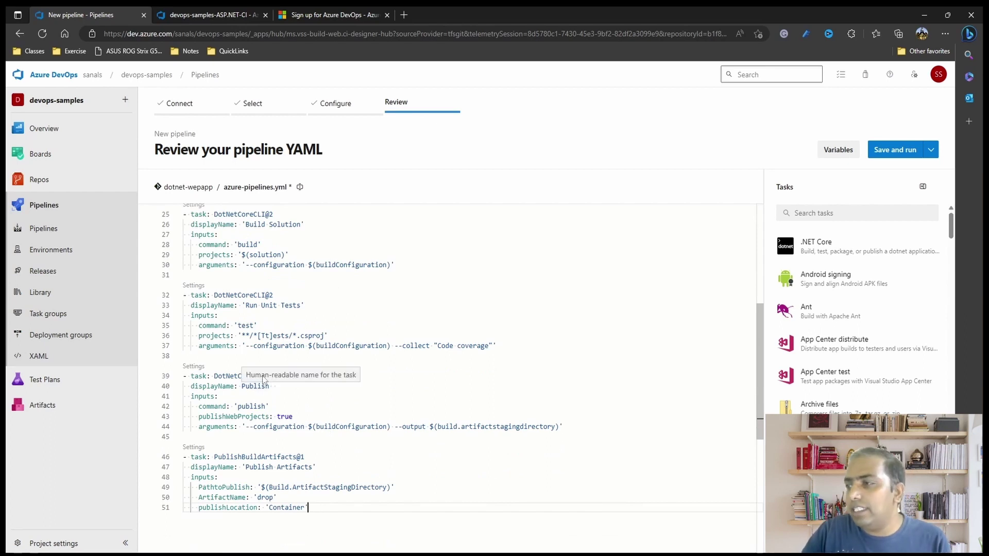
click(280, 388)
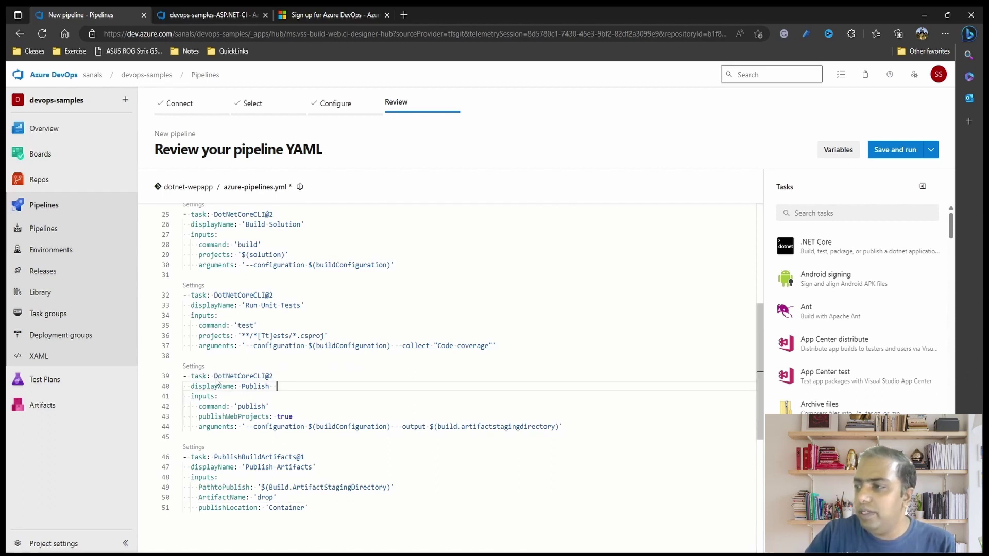
drag(214, 376, 283, 378)
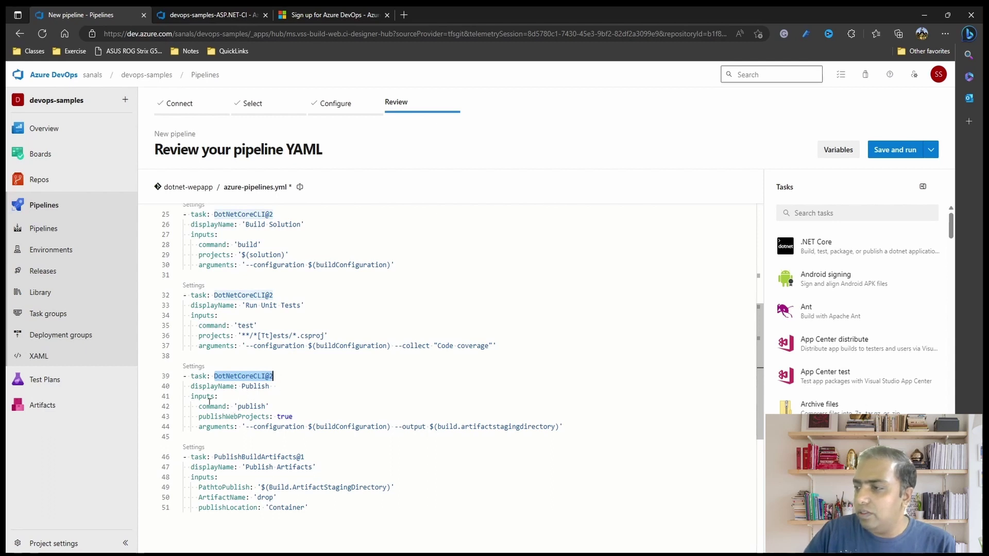
click(199, 417)
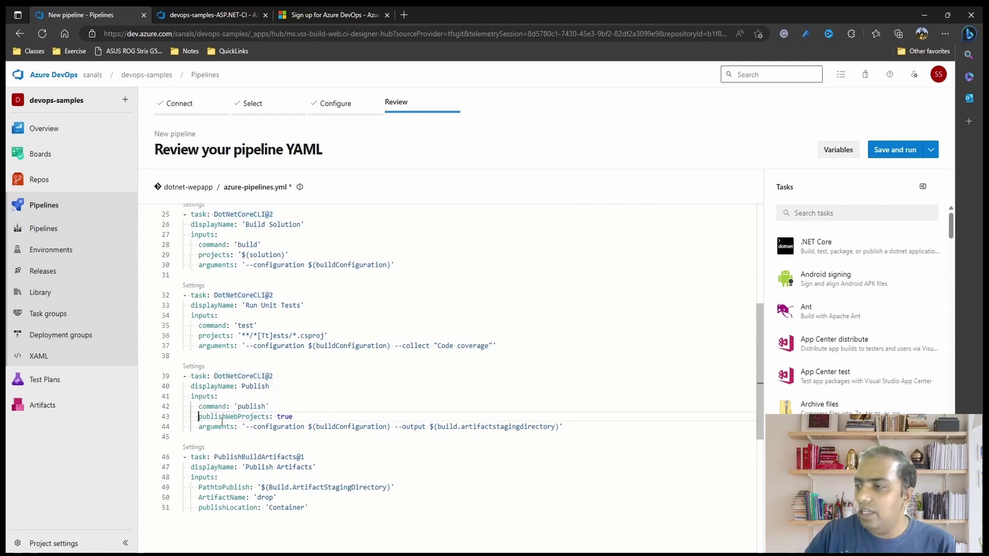
shift+click(295, 418)
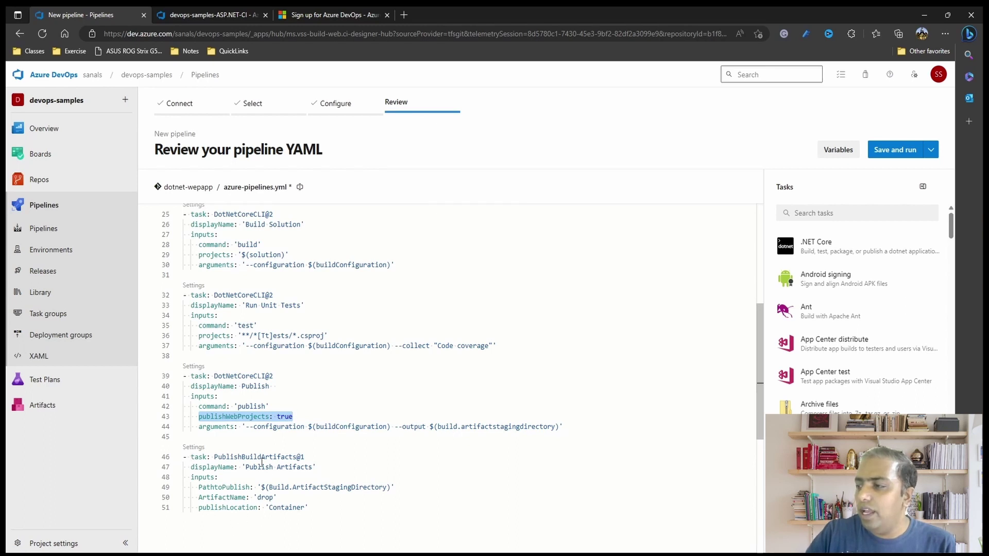
click(319, 511)
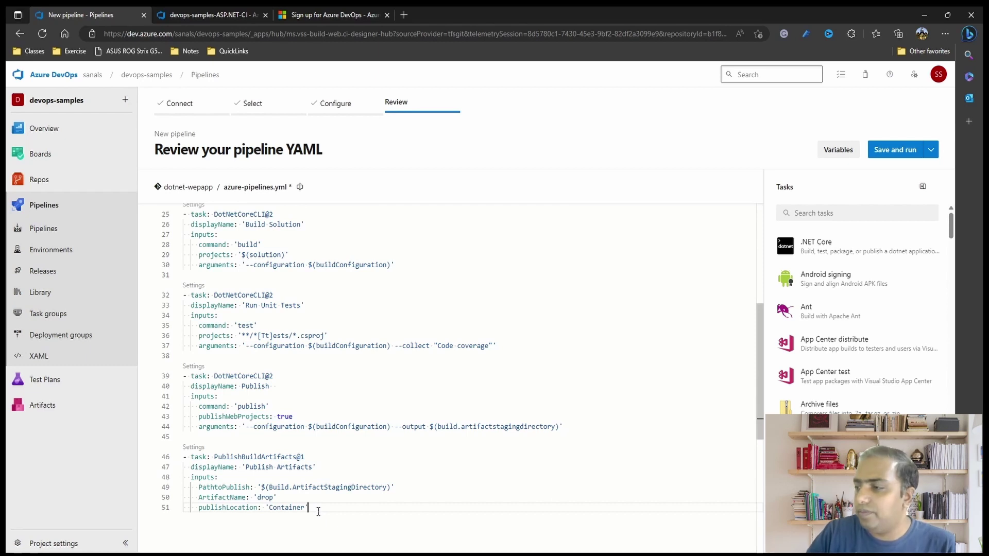
scroll(318, 512, up, 5)
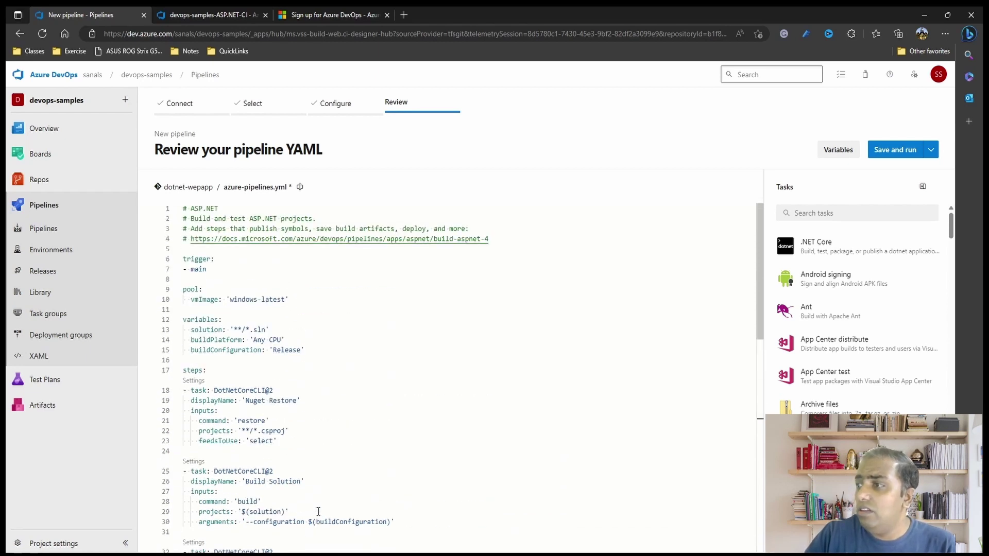
scroll(259, 438, down, 3)
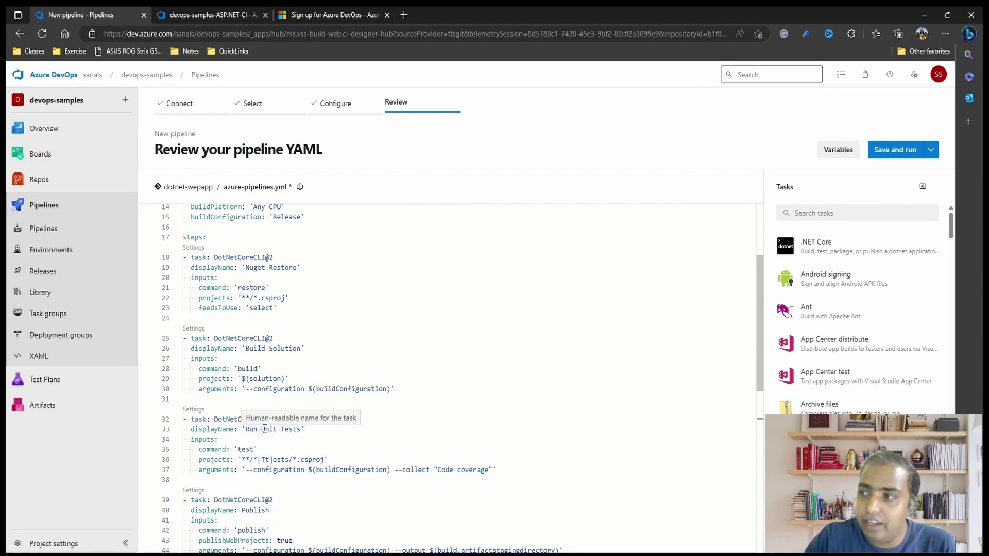
scroll(262, 422, up, 3)
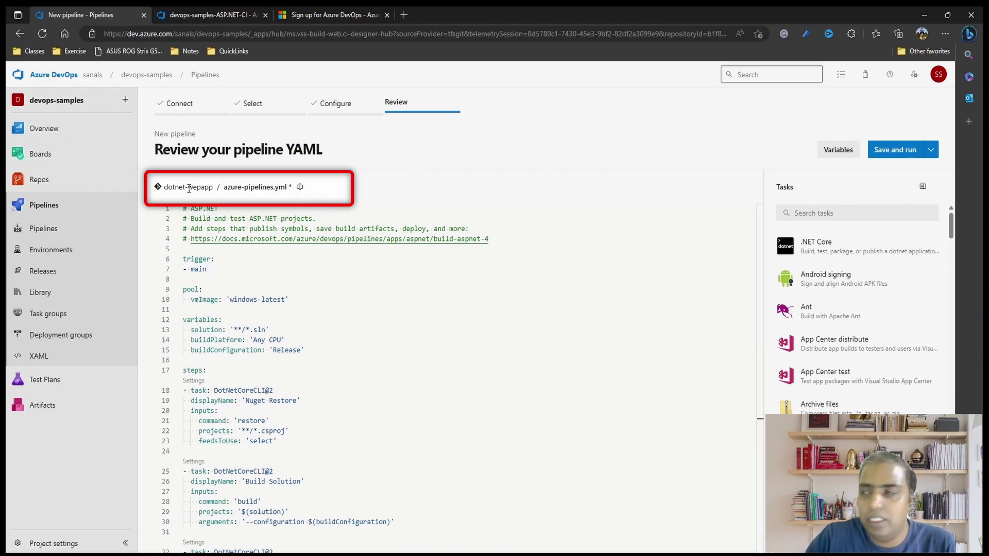
click(231, 187)
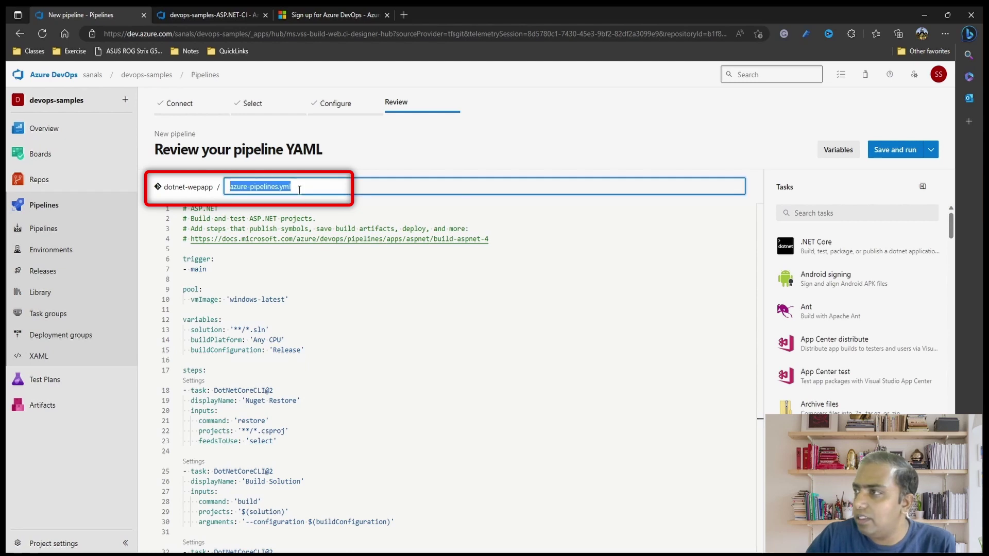
click(231, 186)
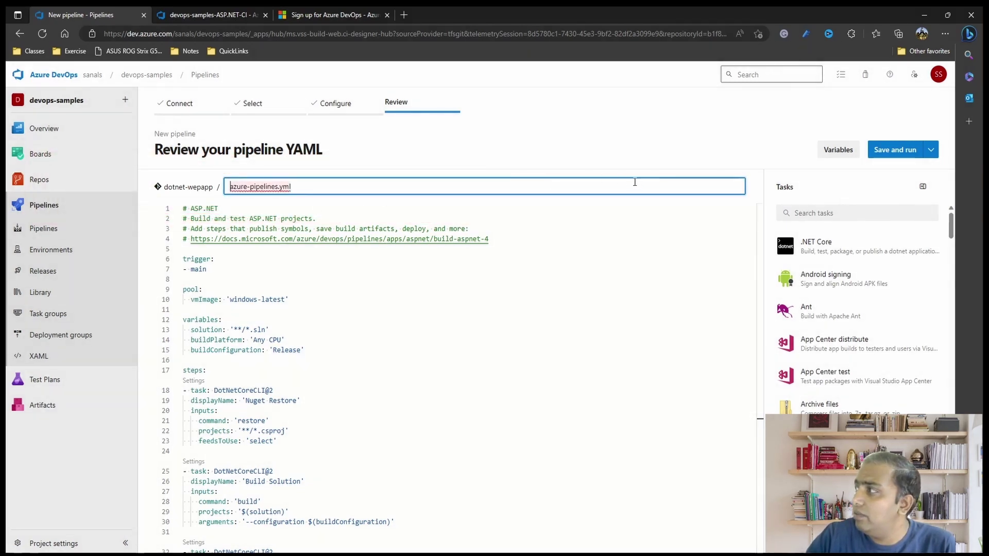
click(751, 186)
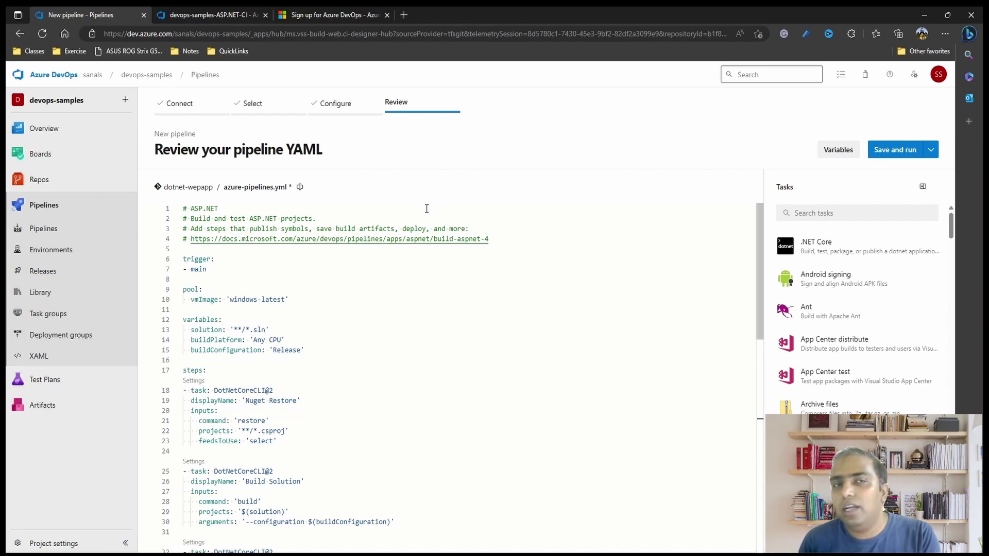
Step: Save and run the pipeline with commit message 'Set up CI with Azure Pipelines' directly on the main branch, and open its job log
scroll(342, 386, down, 8)
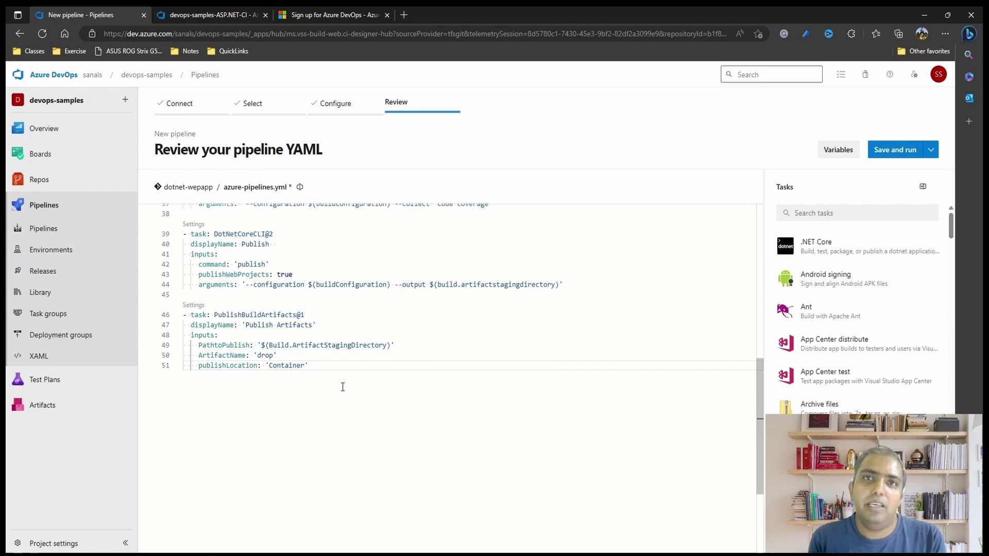
scroll(343, 387, up, 1)
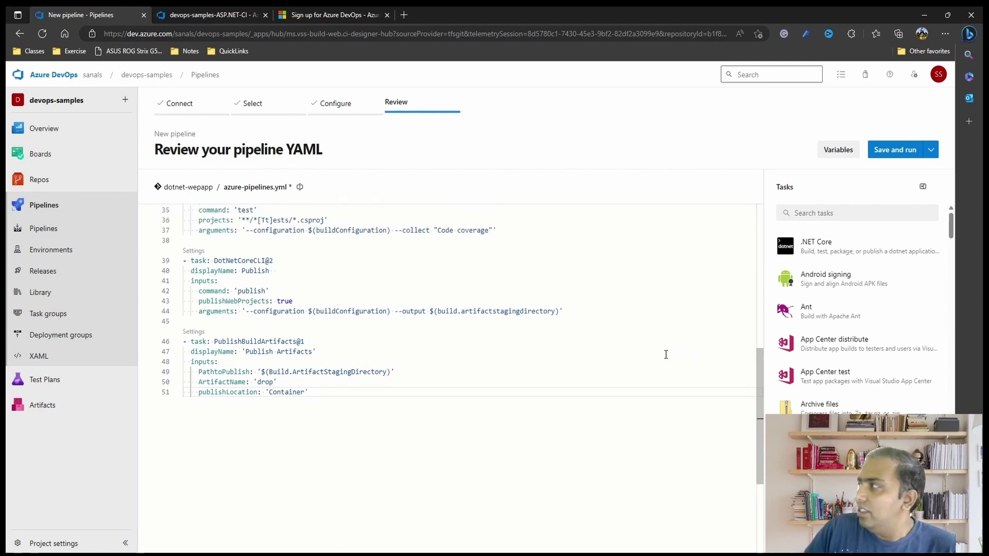
click(895, 149)
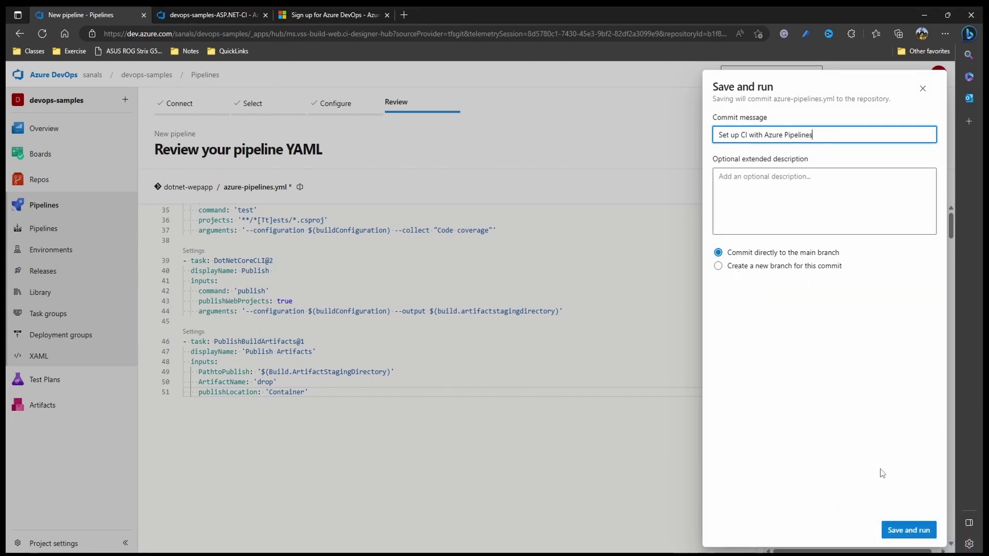
click(907, 532)
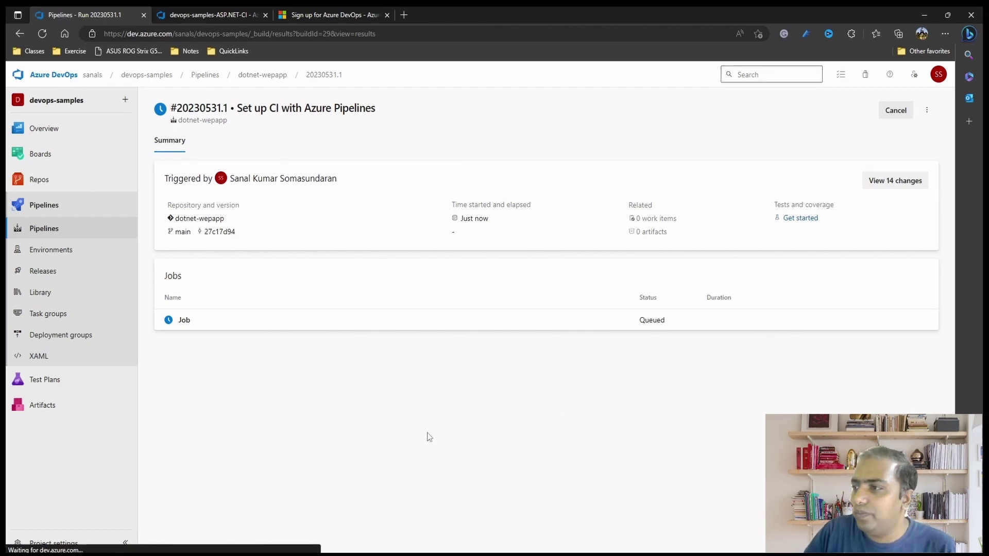
click(290, 328)
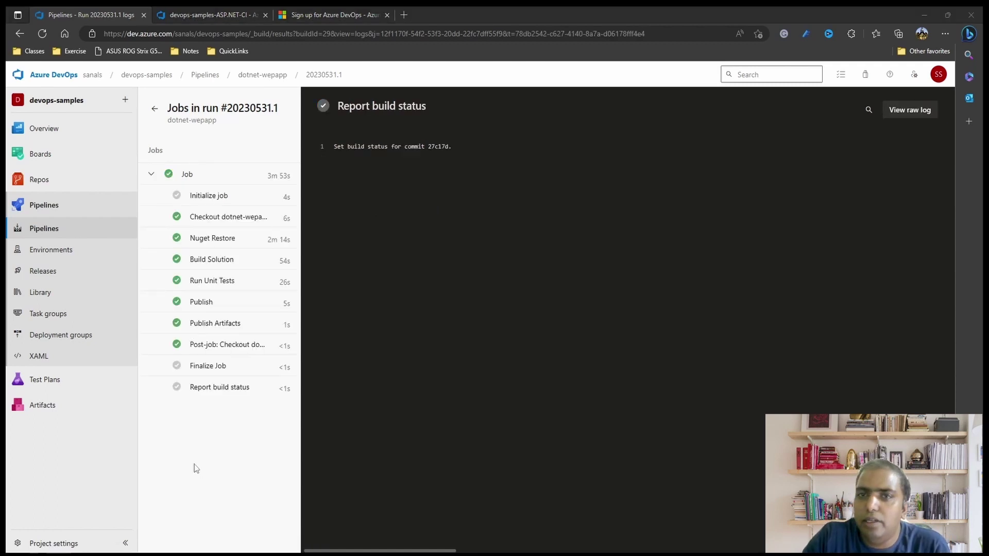
Step: Review the finished run's test results and code coverage, and return to its summary
click(154, 111)
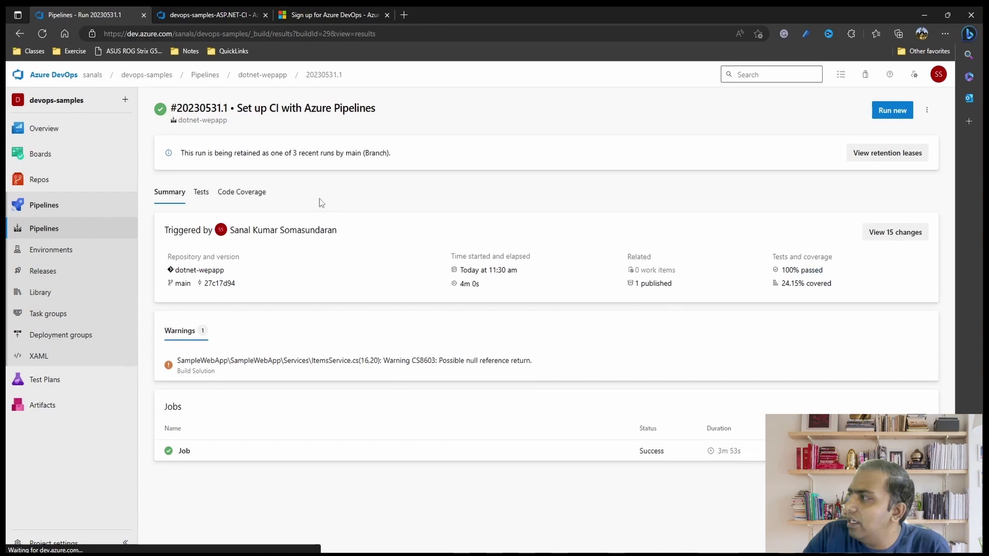
click(200, 193)
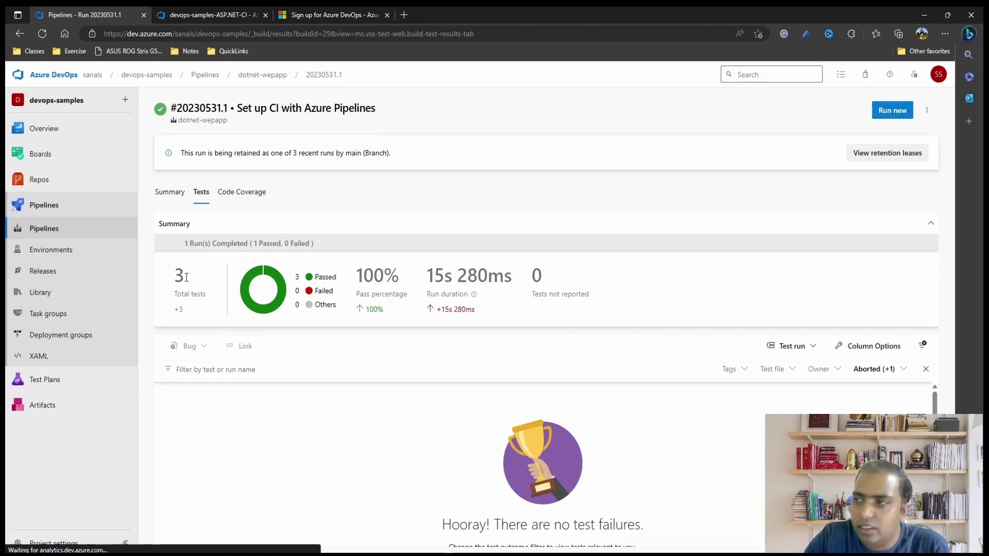
click(235, 194)
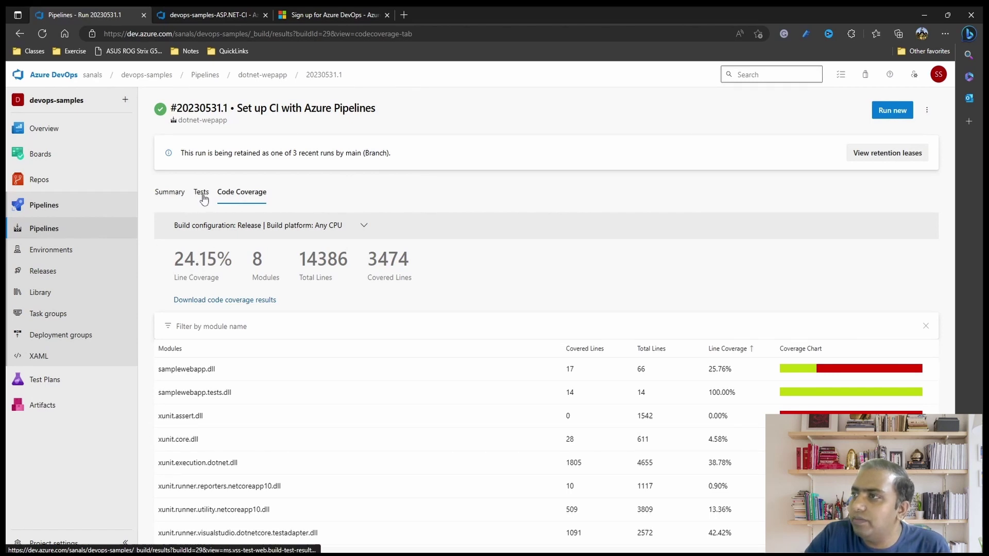
click(167, 193)
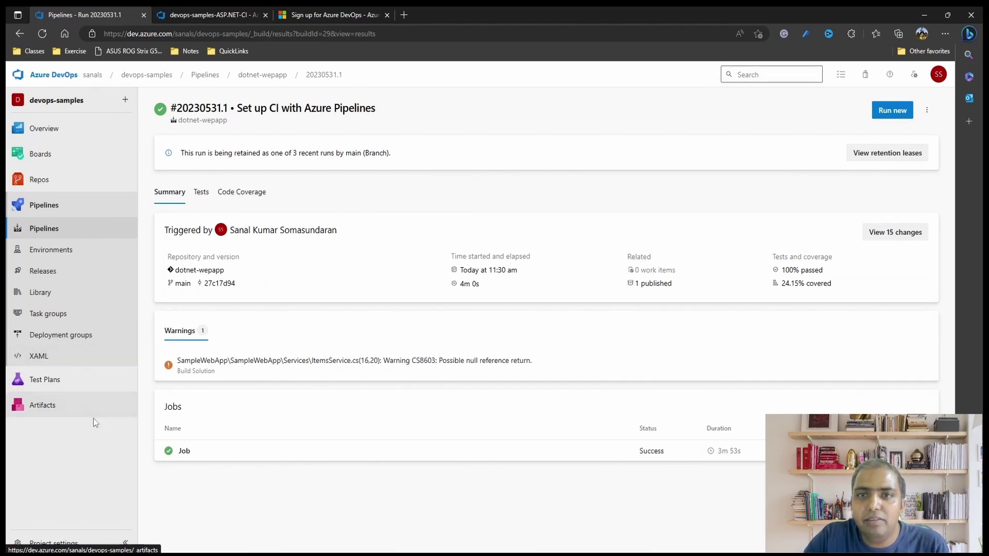
Step: Create a new release pipeline in devops-samples whose first stage starts from an empty job
click(59, 269)
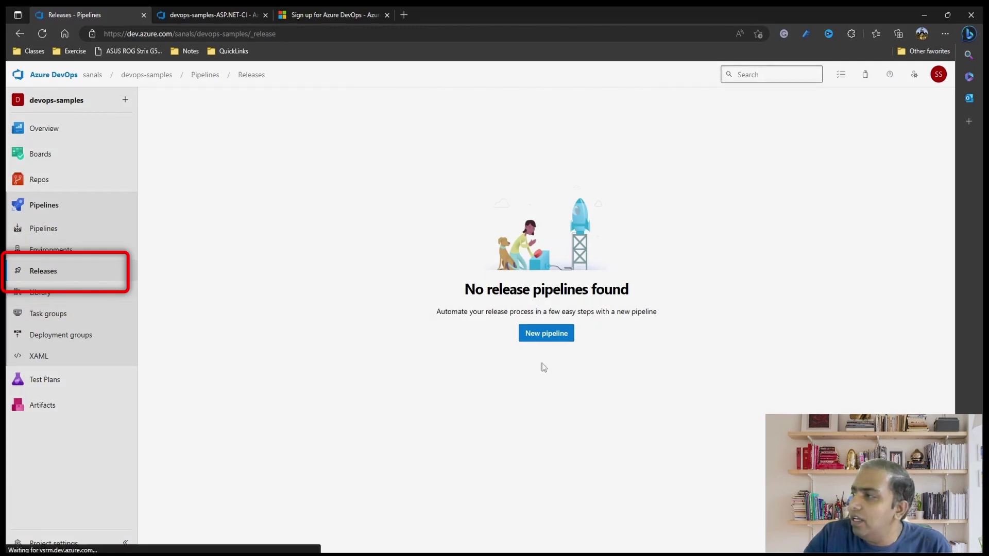
click(541, 336)
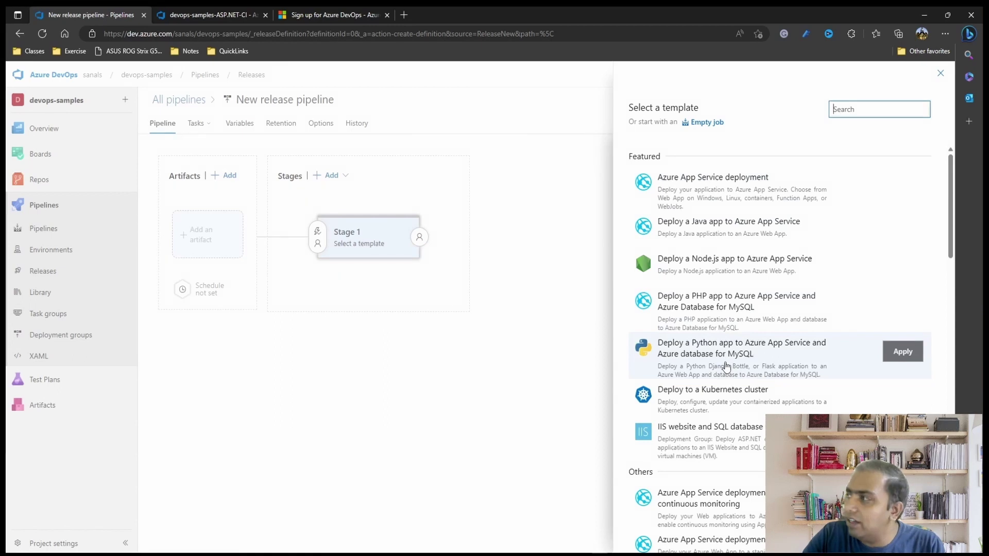
click(715, 128)
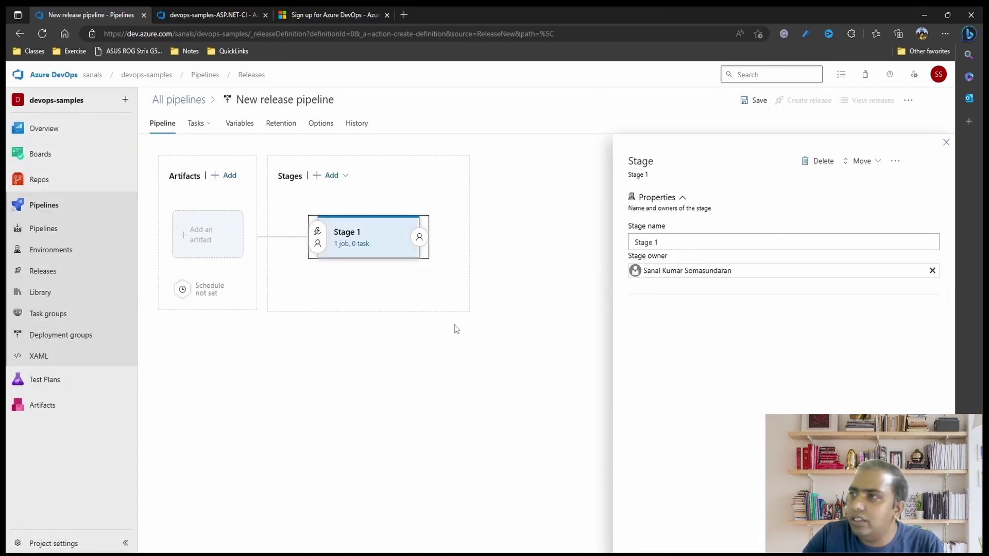
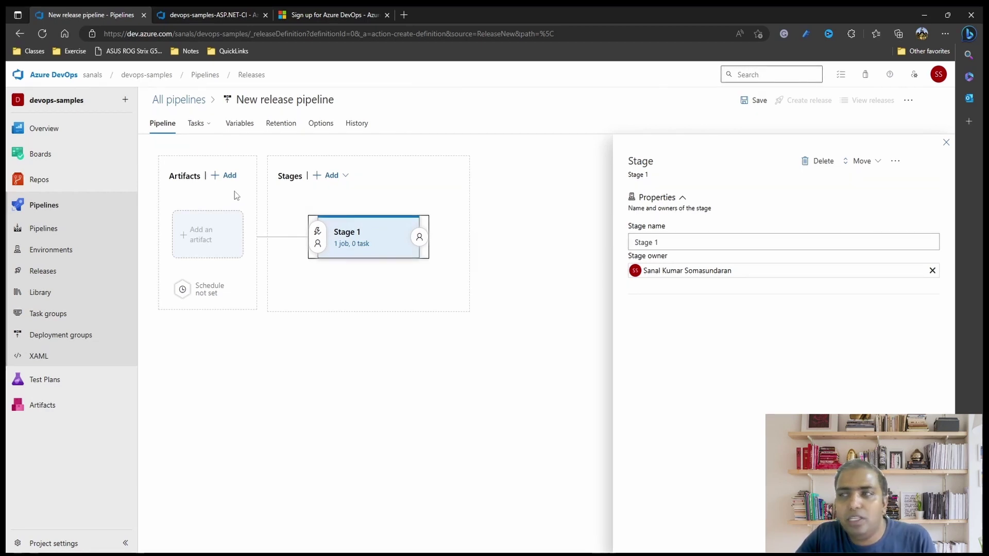
Step: Add the dotnet-wepapp build pipeline of project devops-samples as the release artifact, with default version Latest and source alias _dotnet-wepapp
click(222, 182)
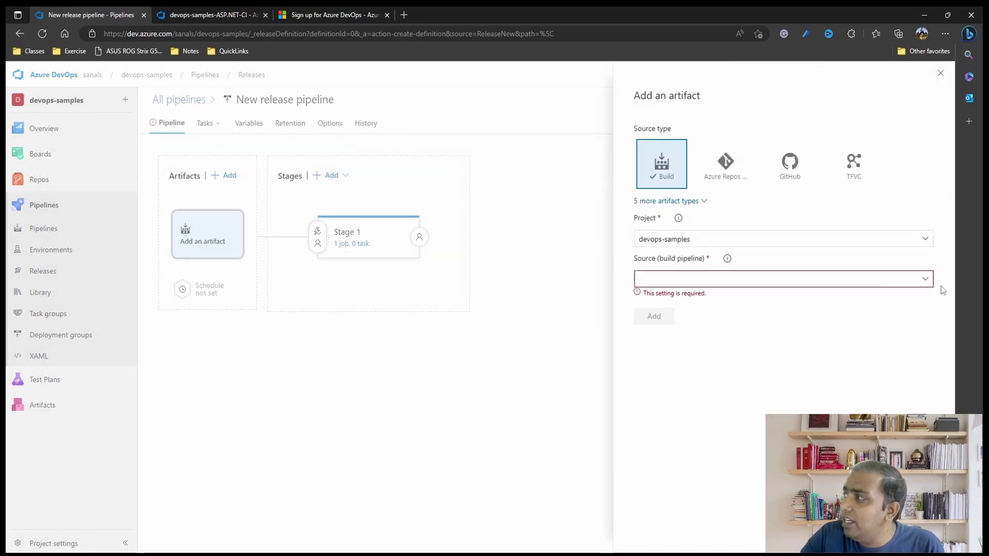
click(663, 231)
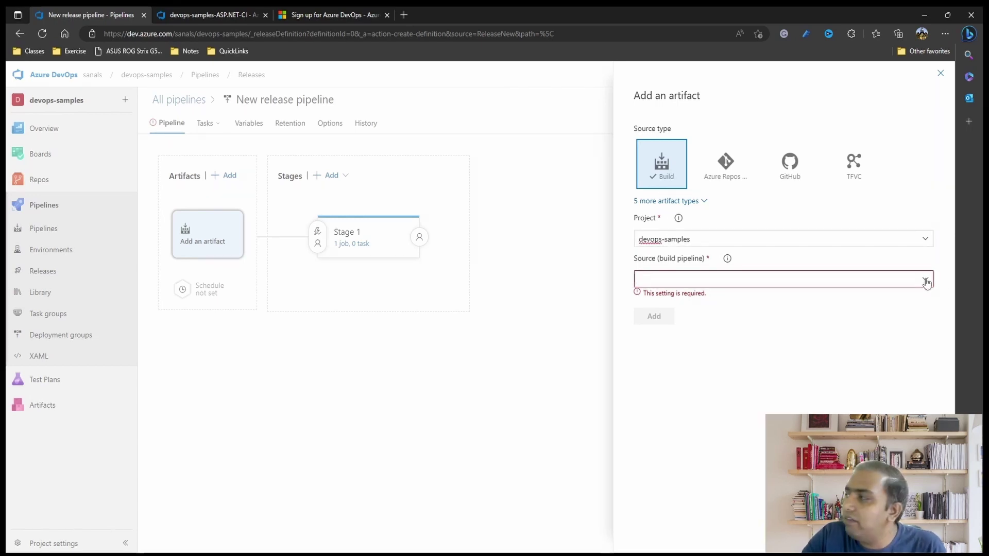
click(927, 281)
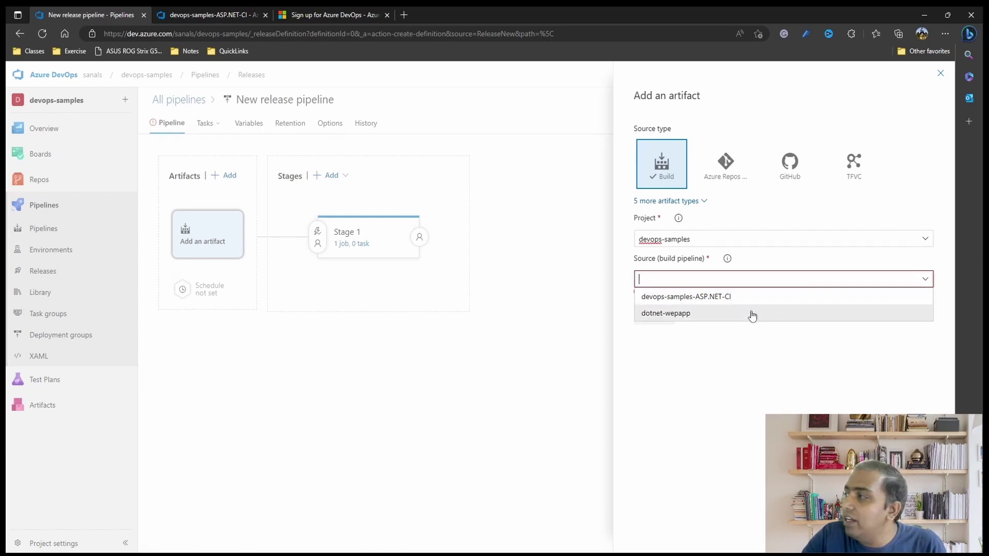
click(752, 315)
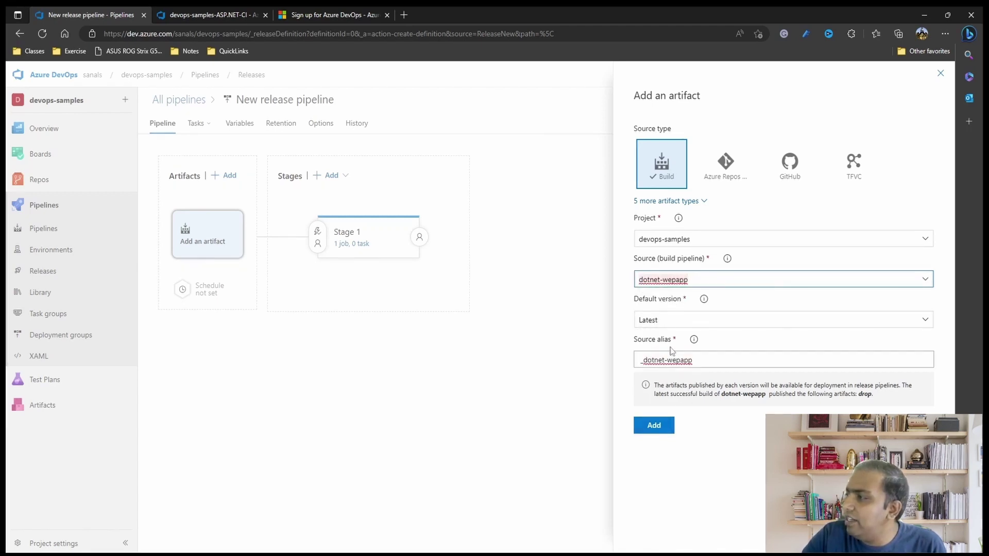
click(665, 324)
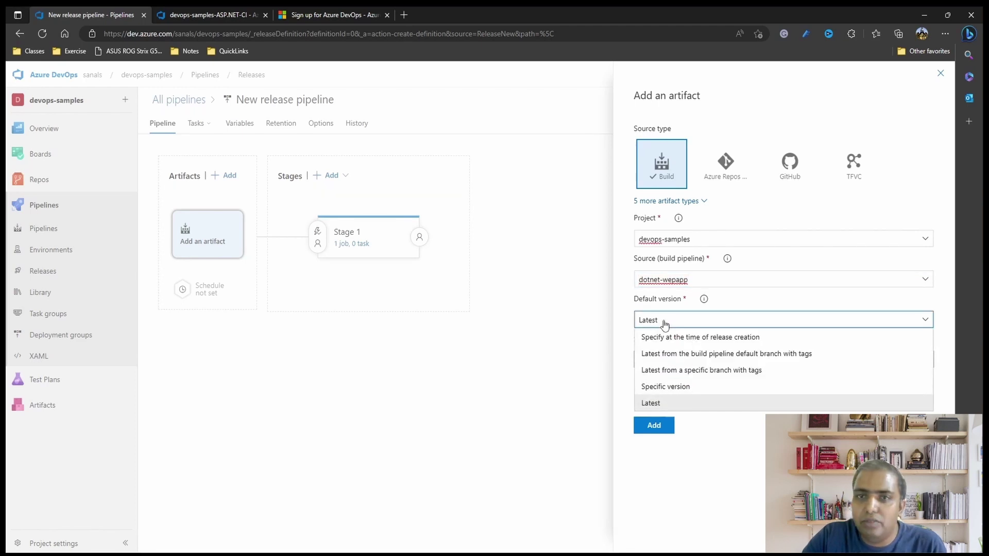
click(664, 325)
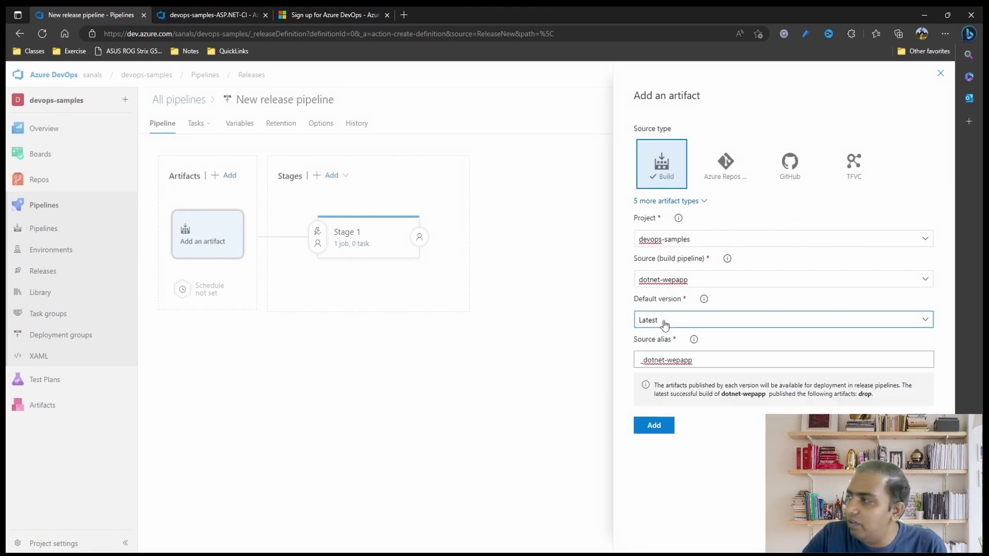
click(654, 429)
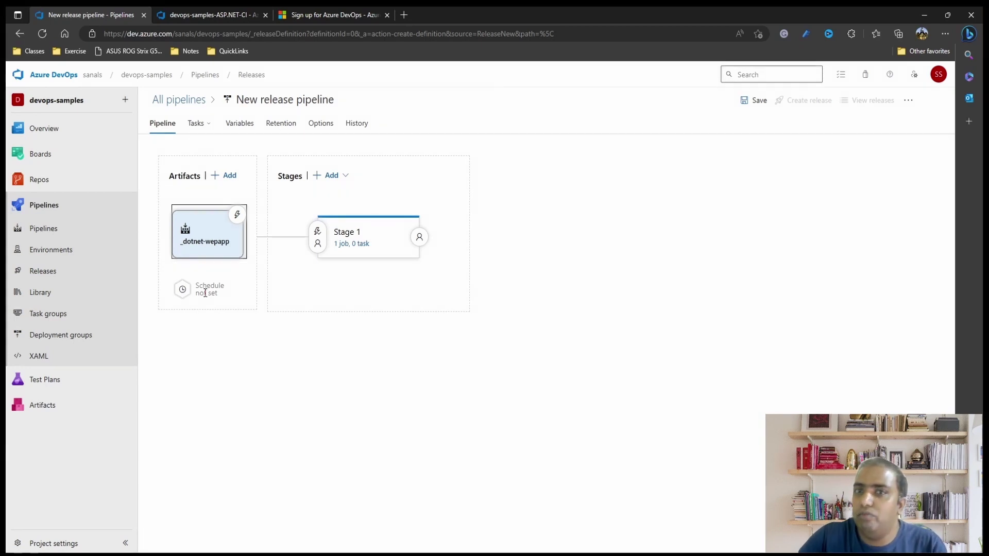
Step: Enable the continuous deployment trigger on the _dotnet-wepapp artifact with a branch filter that includes main
click(237, 214)
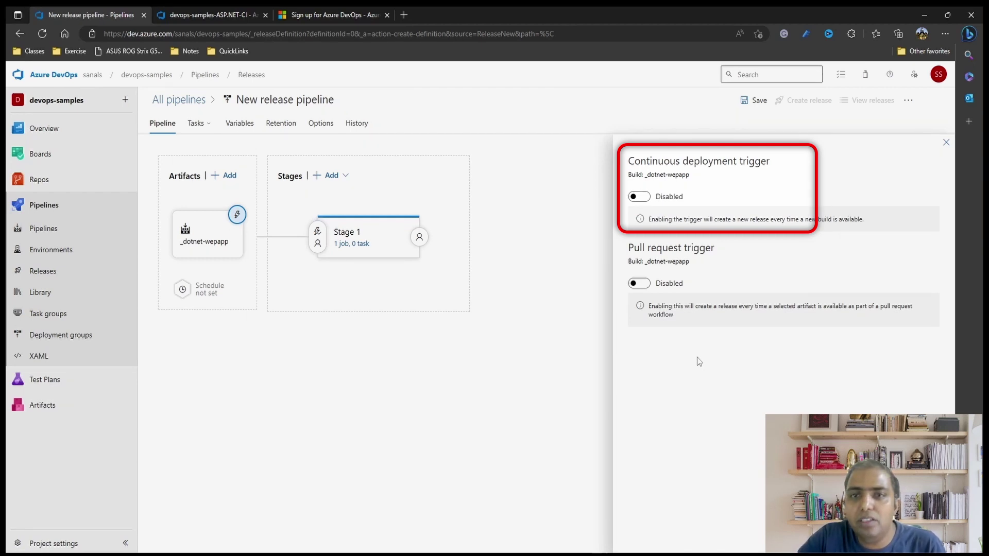
click(641, 196)
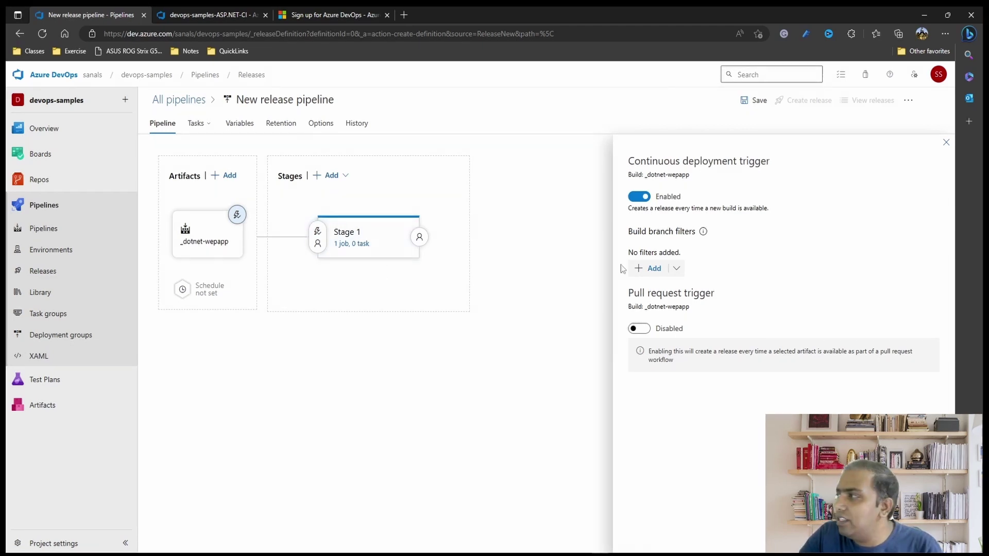
click(648, 268)
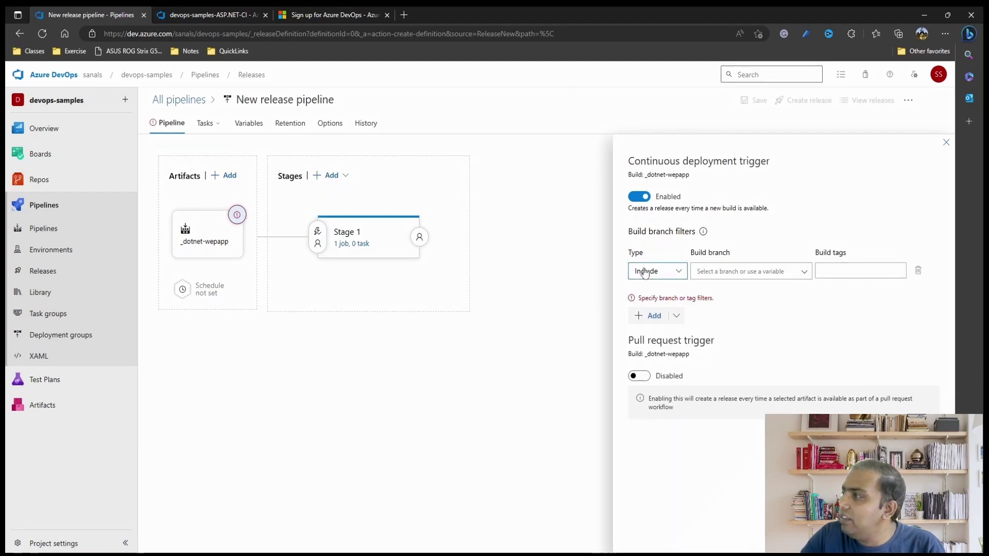
click(804, 276)
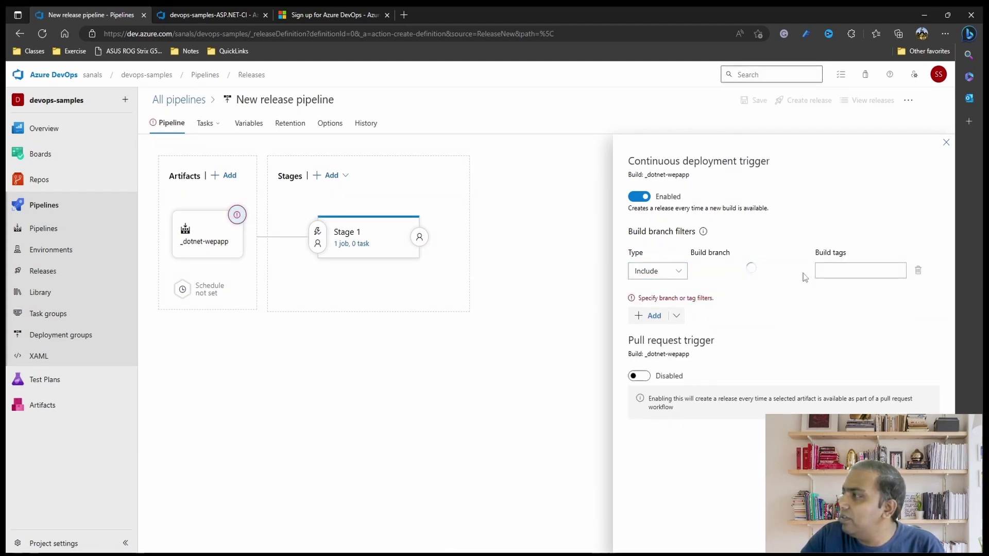
click(804, 327)
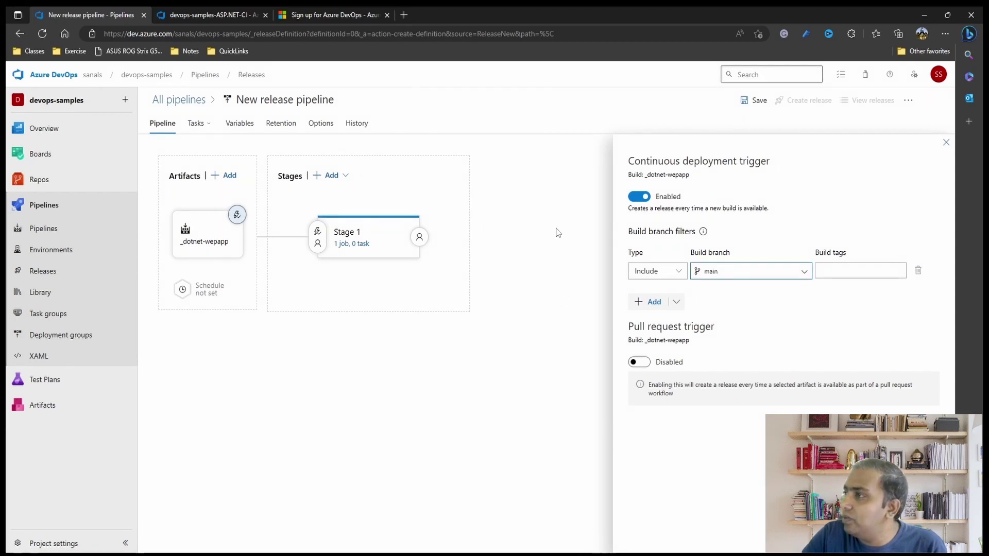
click(947, 142)
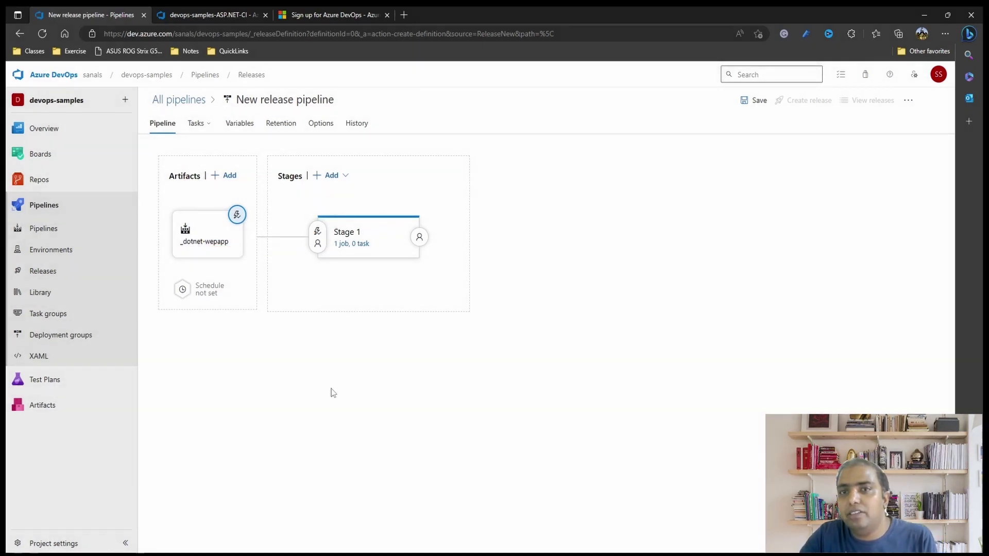
Step: Rename the release pipeline's stage to 'Dev'
click(366, 238)
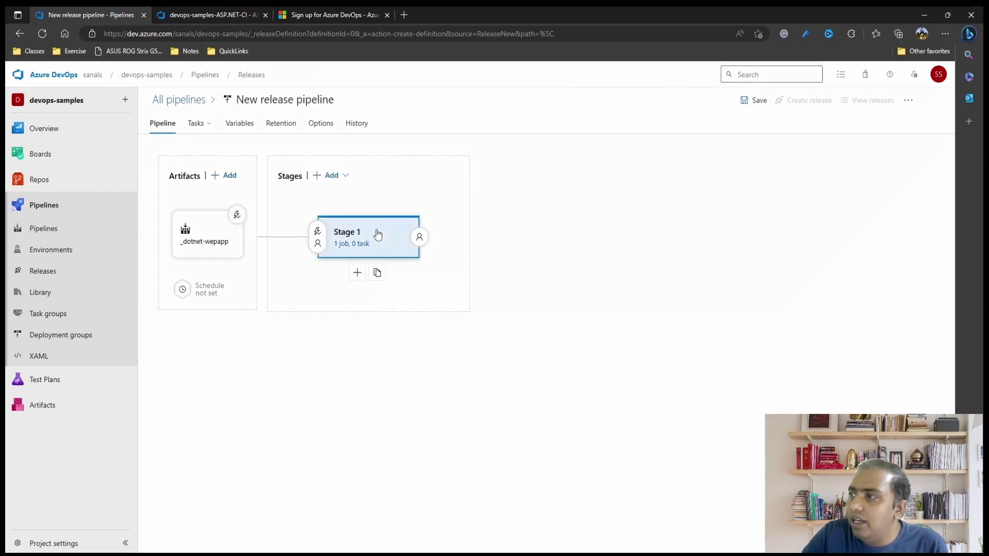
click(686, 240)
drag(685, 239, 533, 239)
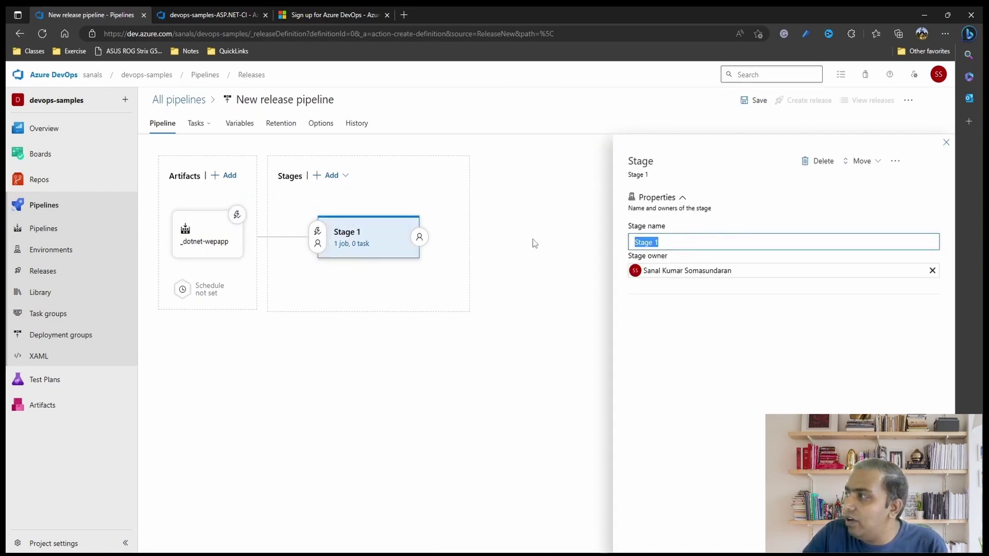
text(Dev)
click(741, 334)
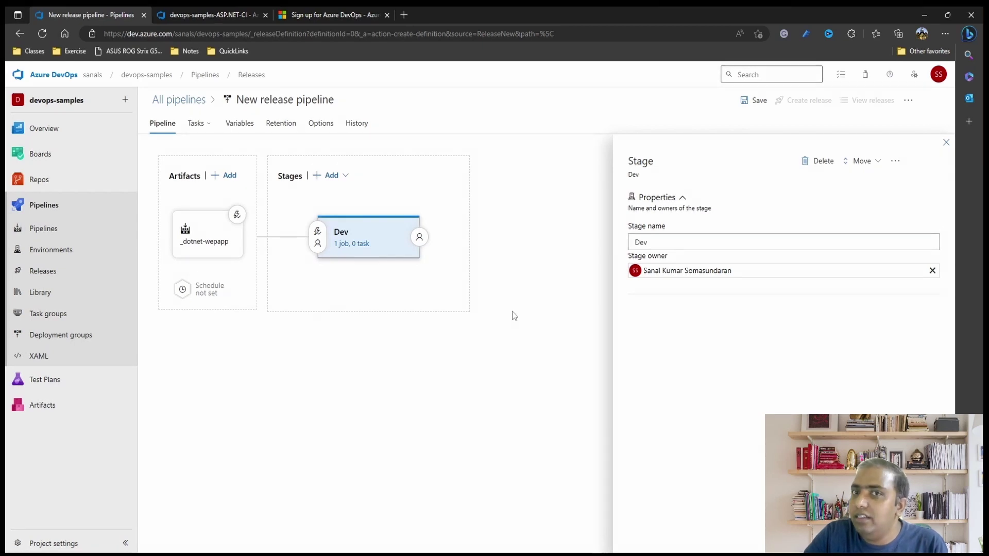
click(946, 143)
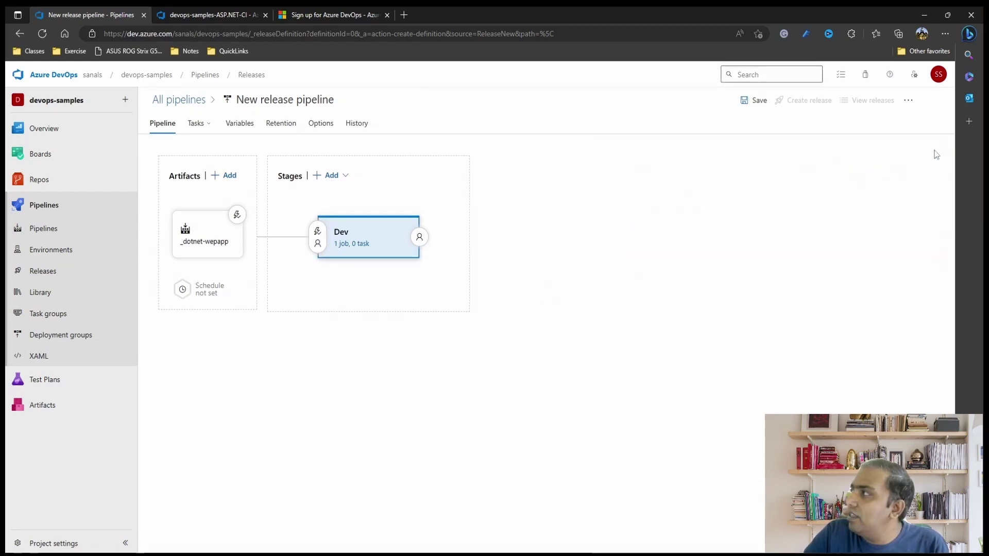
Step: Set the Dev stage's agent job to the Azure Pipelines agent pool with the windows-latest agent specification
click(359, 245)
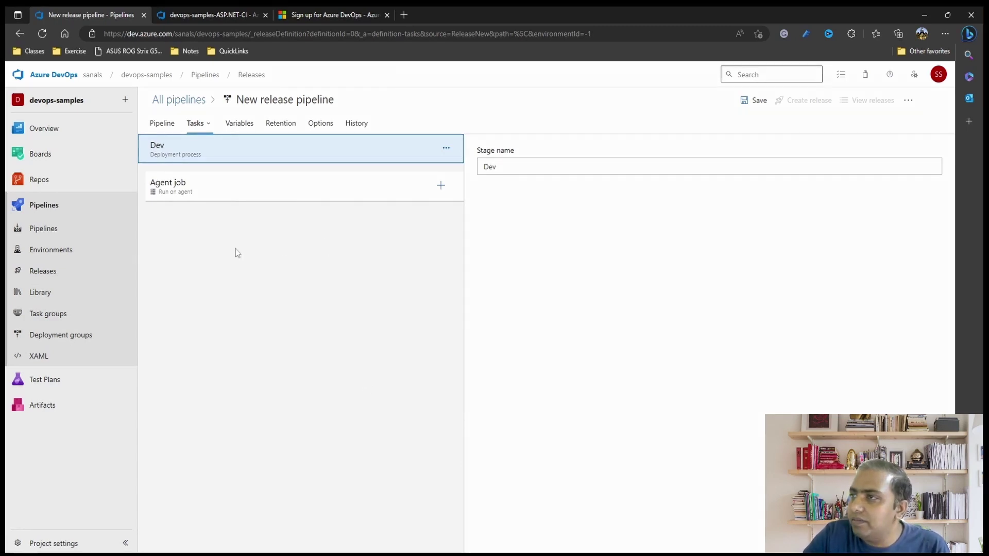
click(212, 189)
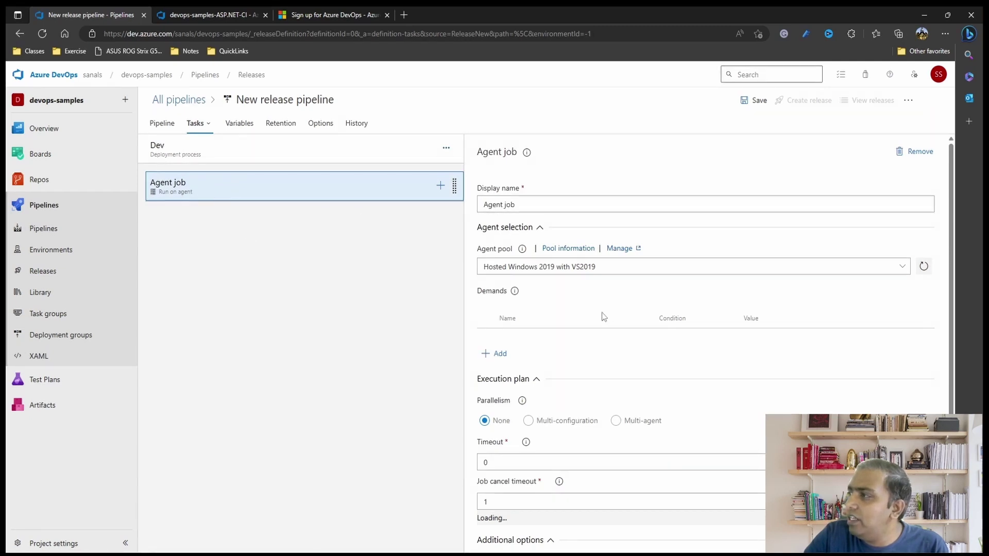
click(902, 267)
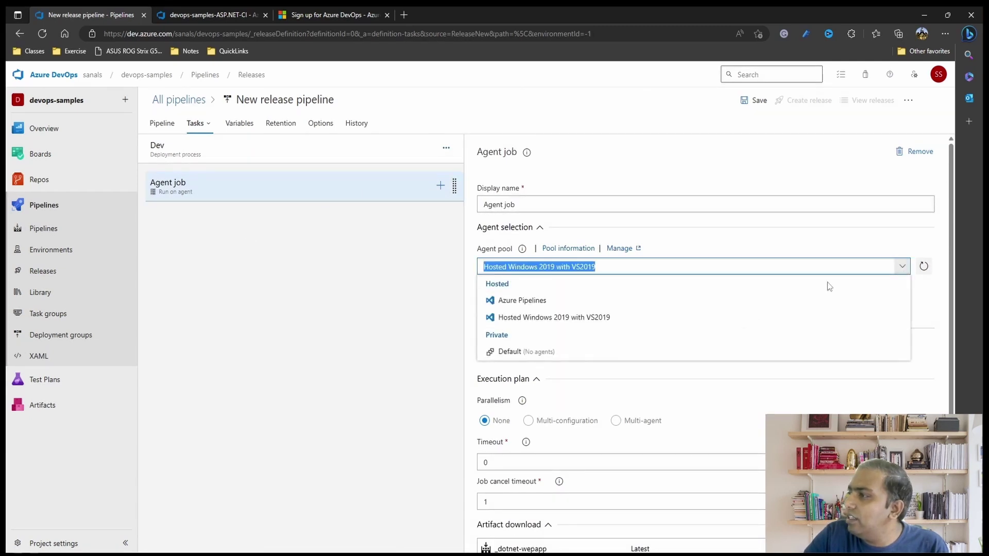
click(580, 304)
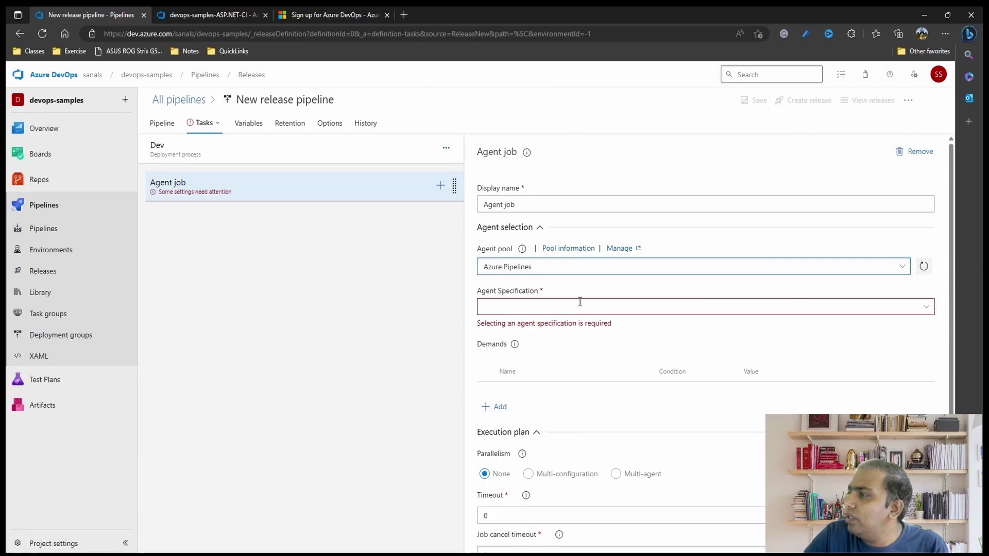
click(926, 308)
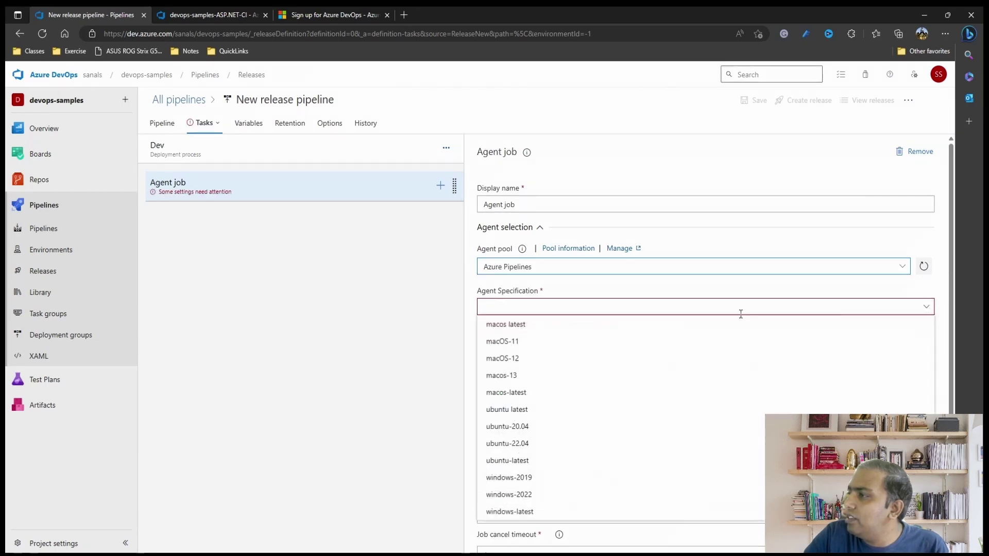
click(545, 511)
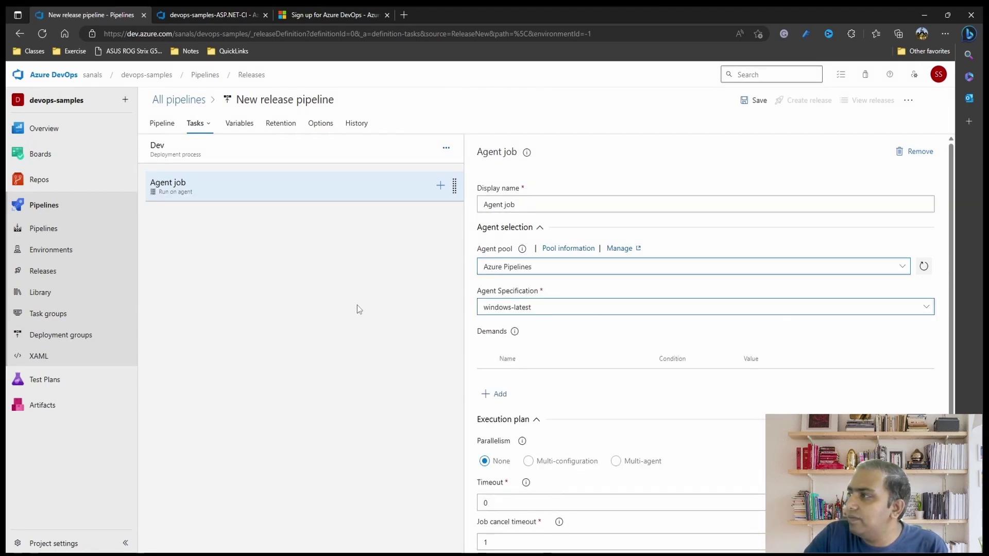
Step: Add an Azure App Service deploy task to the Dev stage's agent job
click(440, 185)
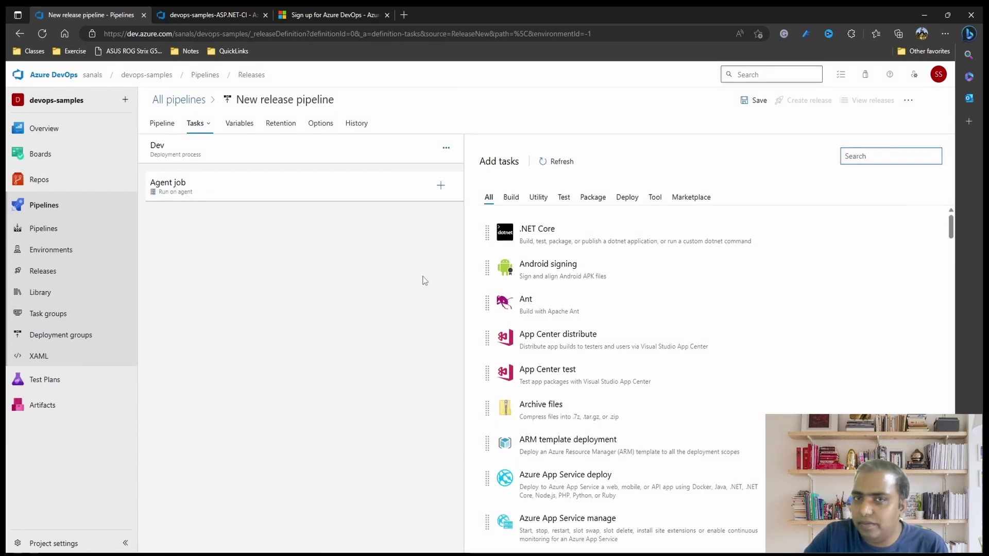
click(632, 201)
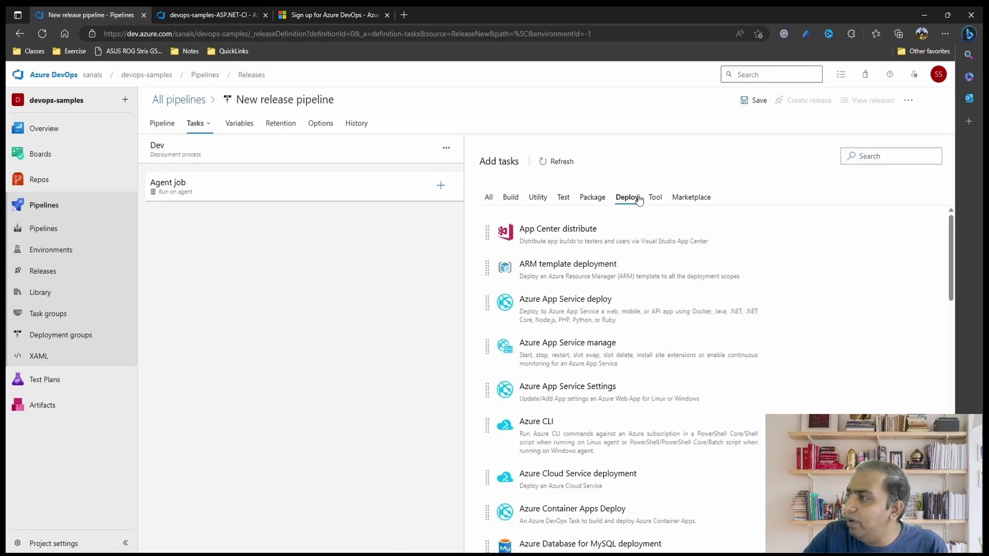
mouse_move(534, 312)
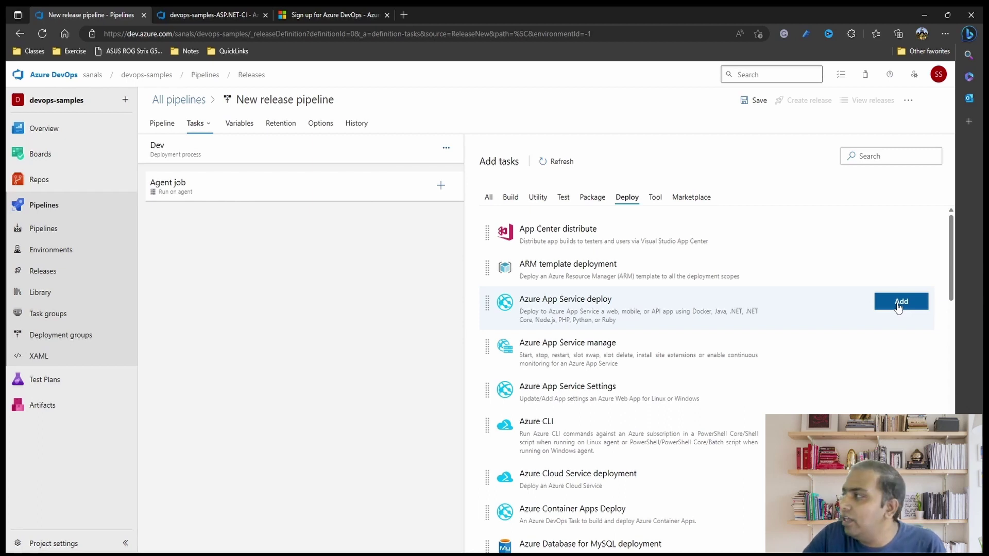
click(899, 304)
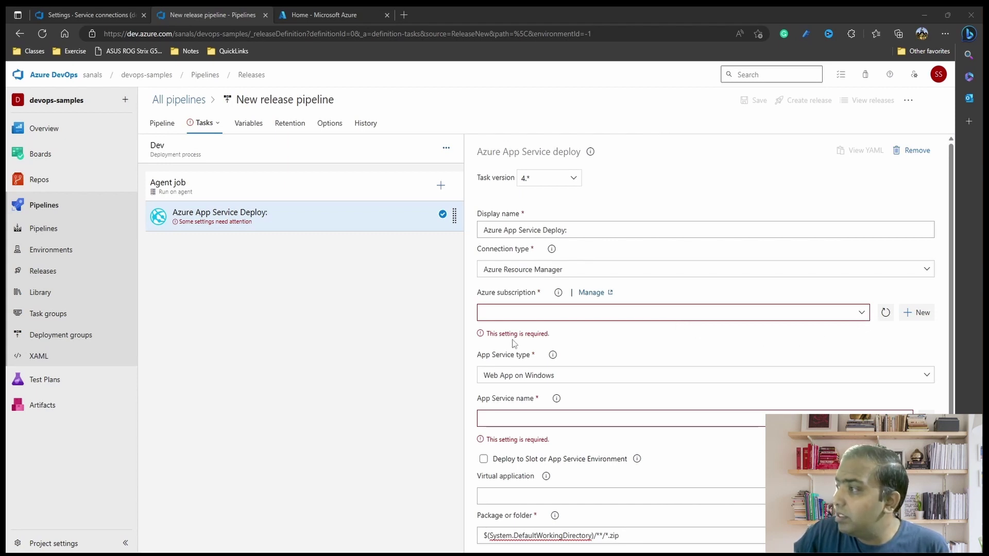
click(861, 315)
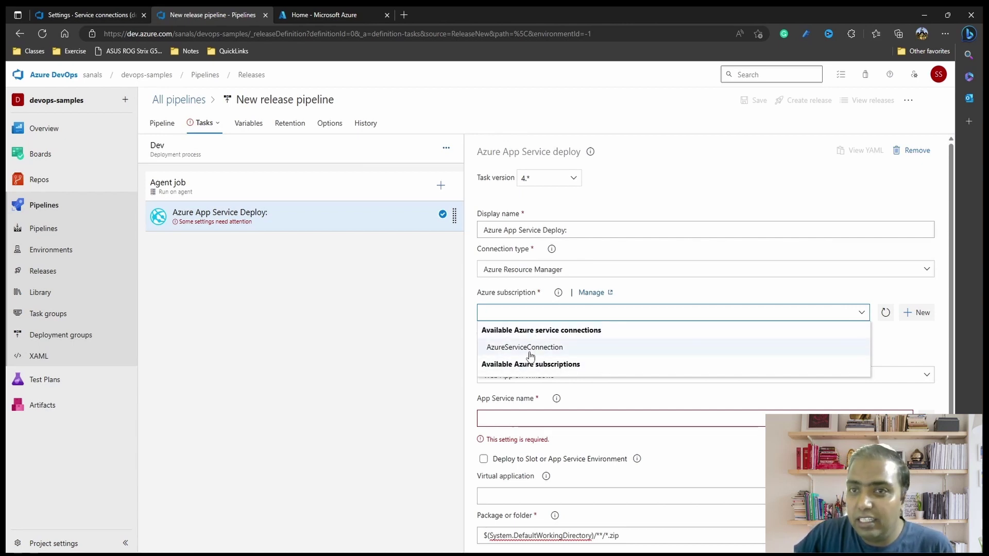
click(912, 319)
click(913, 318)
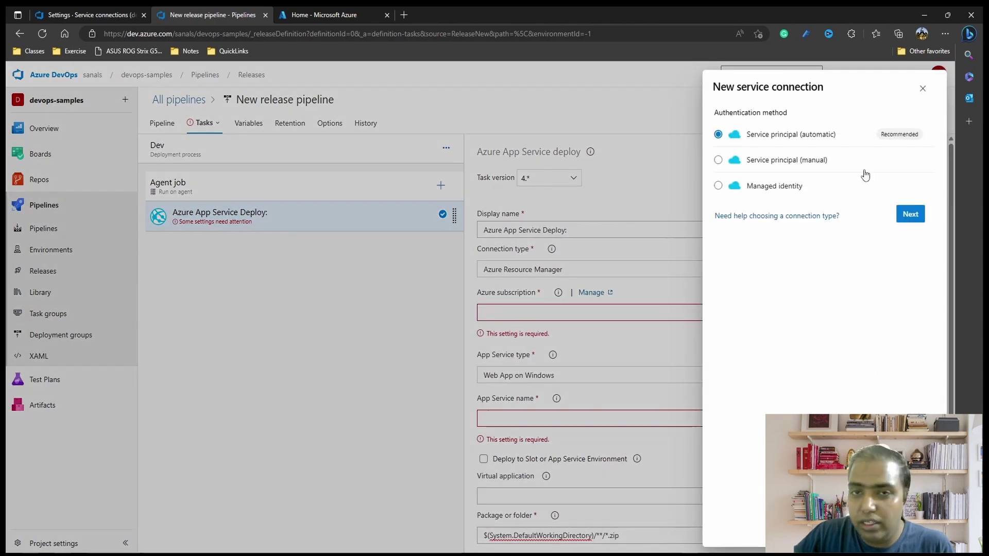
click(921, 89)
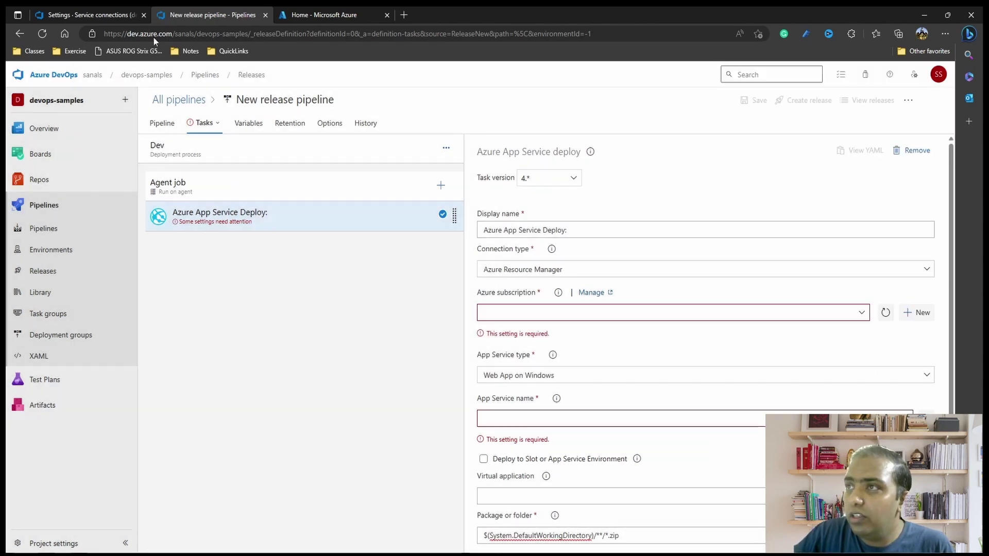
Step: In the project's service connections, start an Azure Resource Manager connection with an automatic service principal at subscription scope, choosing the rg-dotnetwebapp resource group
click(85, 15)
mouse_move(113, 194)
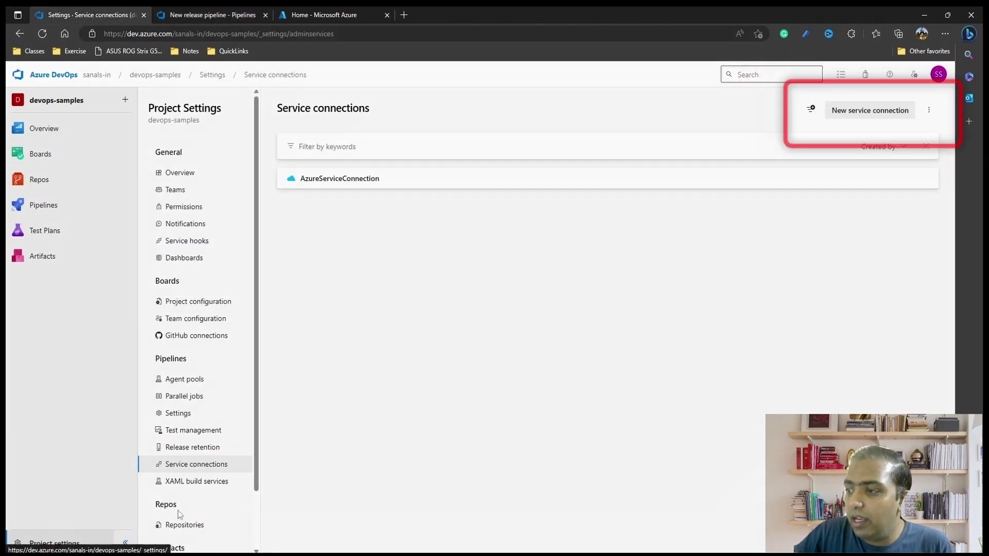
click(879, 117)
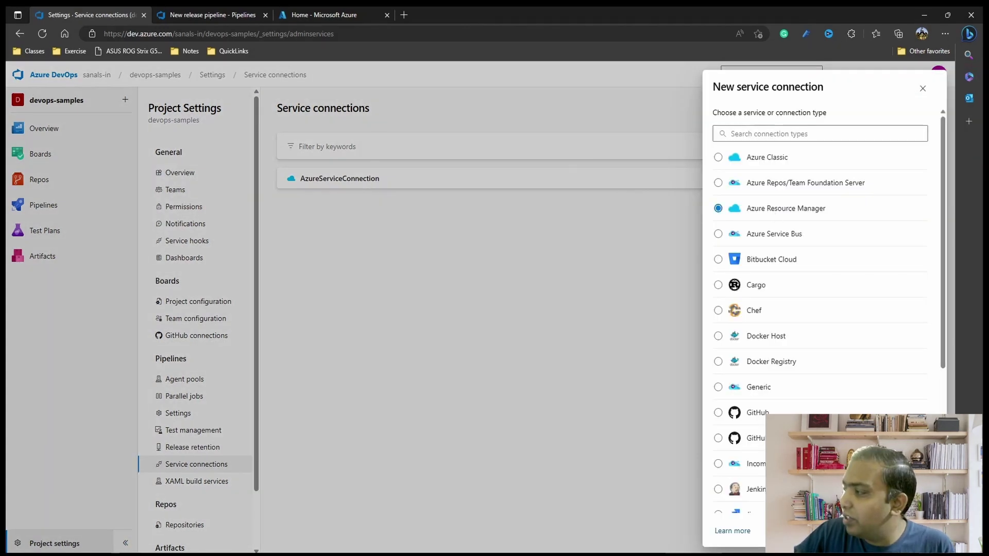
click(922, 531)
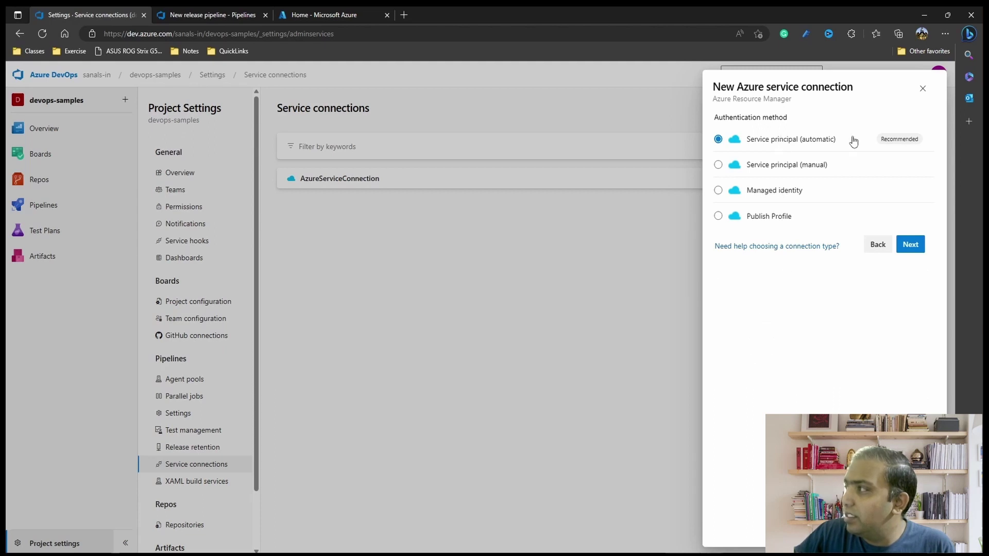
click(908, 249)
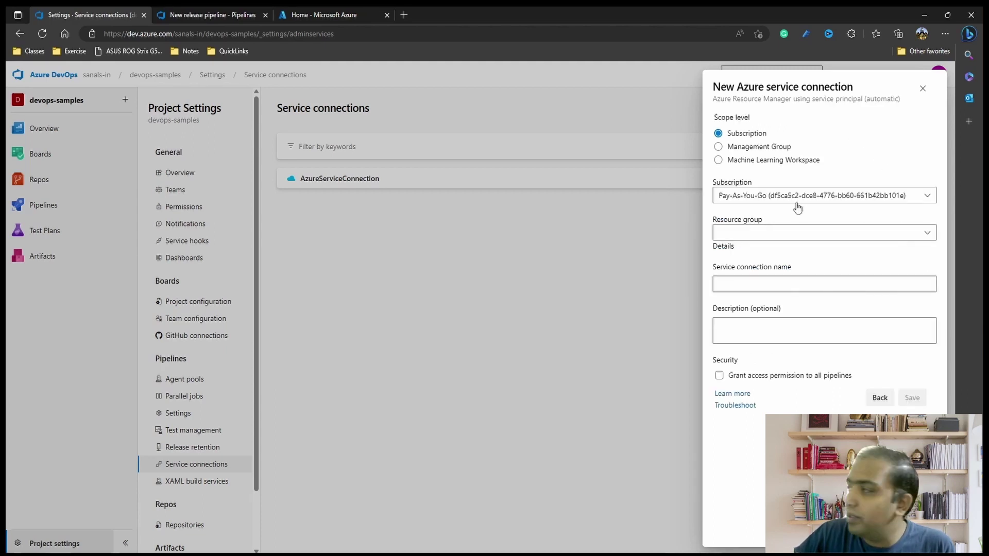
click(846, 236)
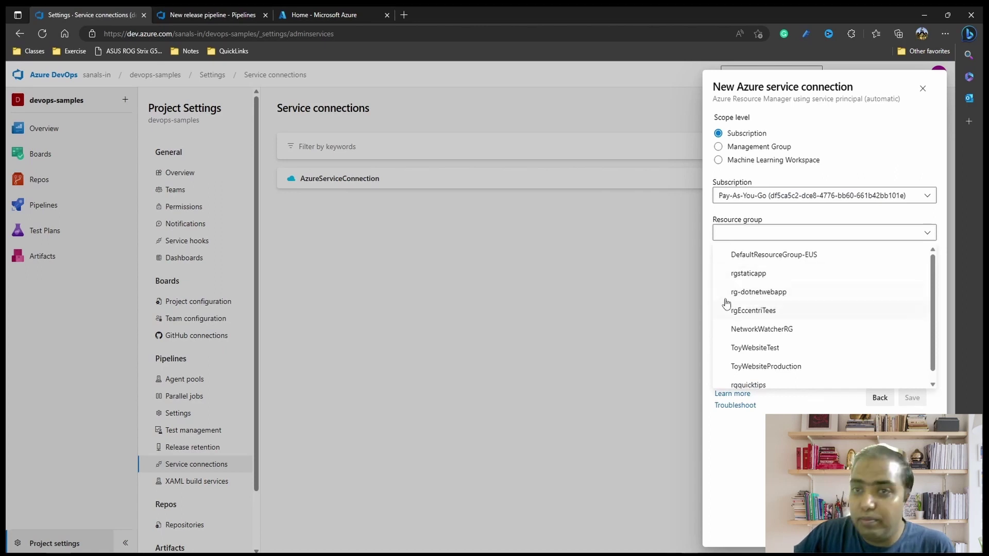
click(818, 294)
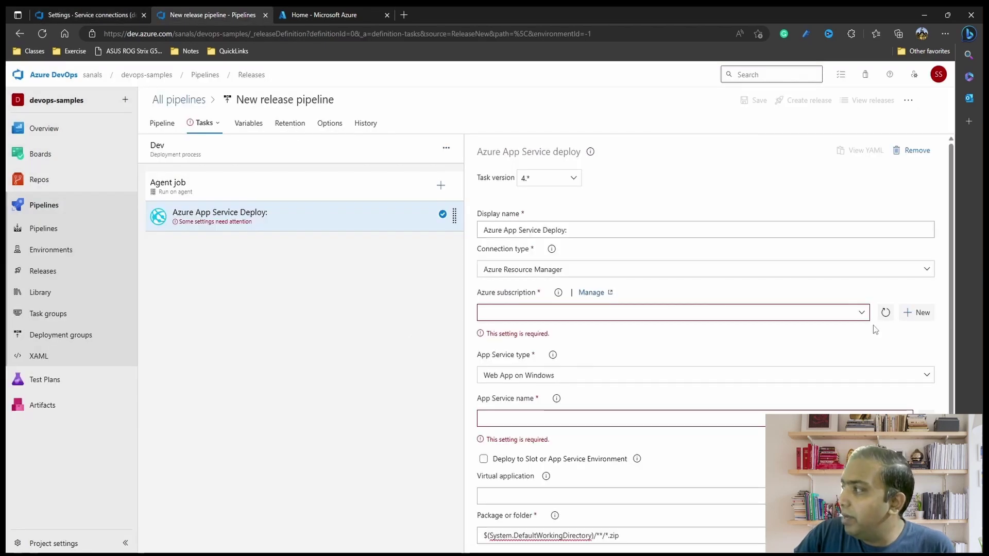
Step: Configure the Azure App Service deploy task with AzureServiceConnection, app type Web App on Windows and app service dotnet-webapp-dev
click(861, 316)
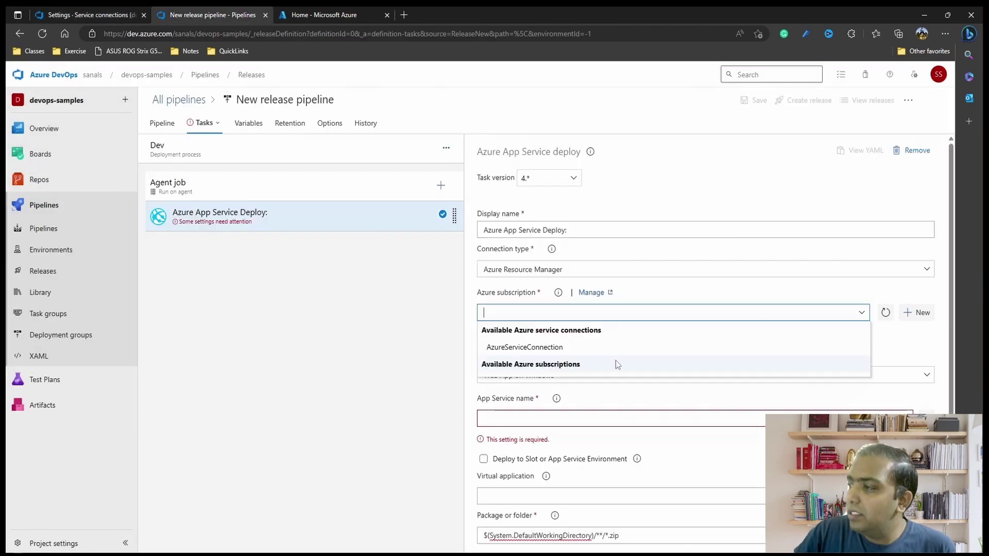
click(618, 350)
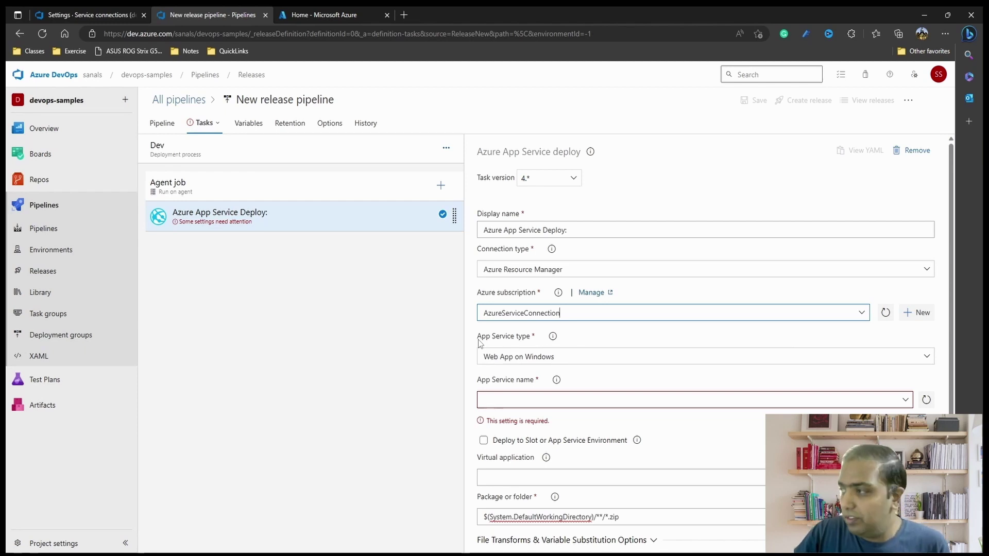
click(926, 357)
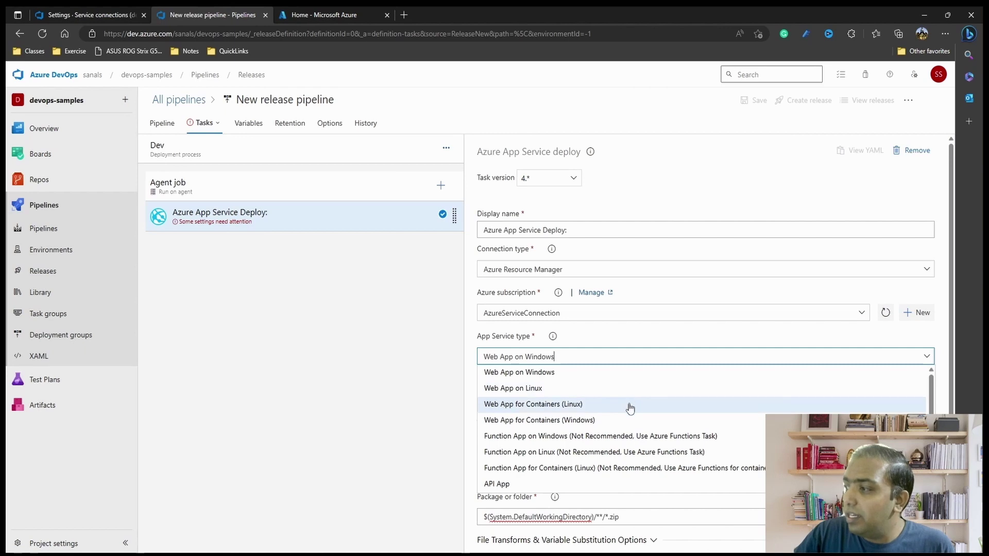
click(515, 372)
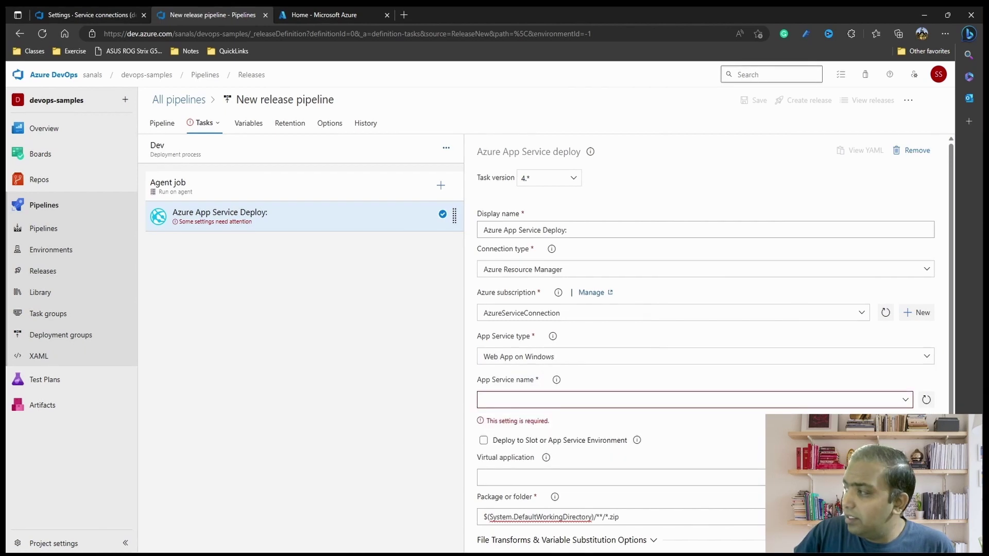
click(906, 404)
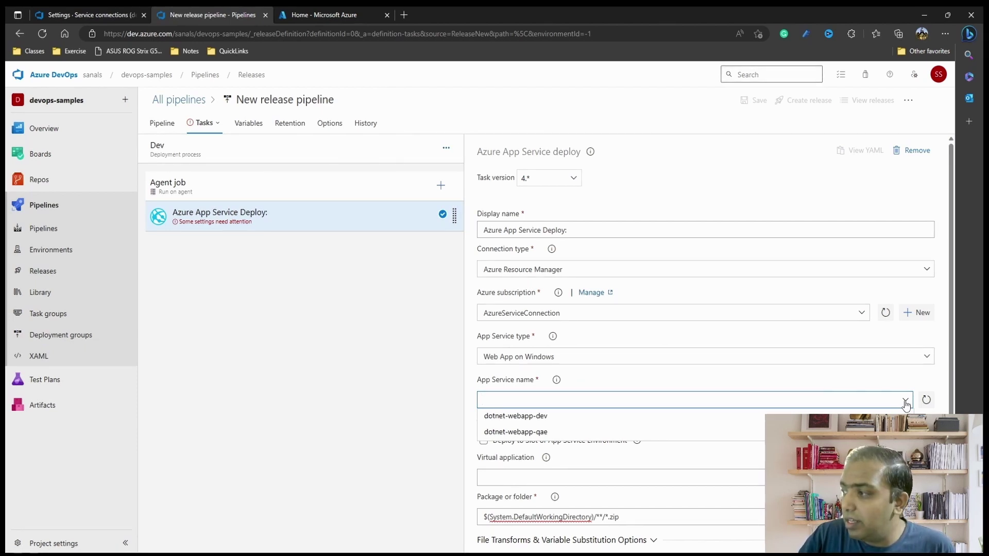
click(561, 422)
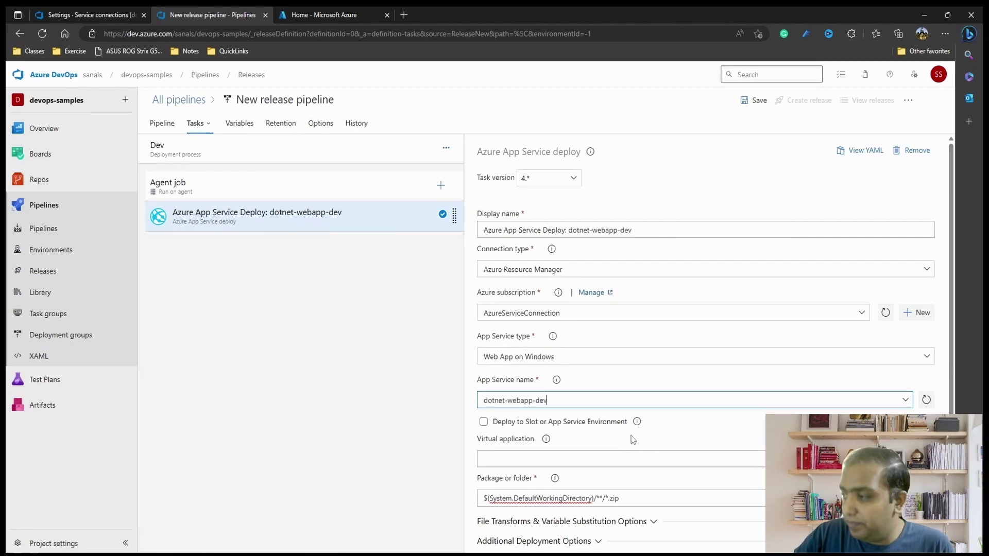
Step: Switch to Visual Studio to review the DefaultConnection string in appsettings.json, and return to the release pipeline in the browser
scroll(721, 407, down, 3)
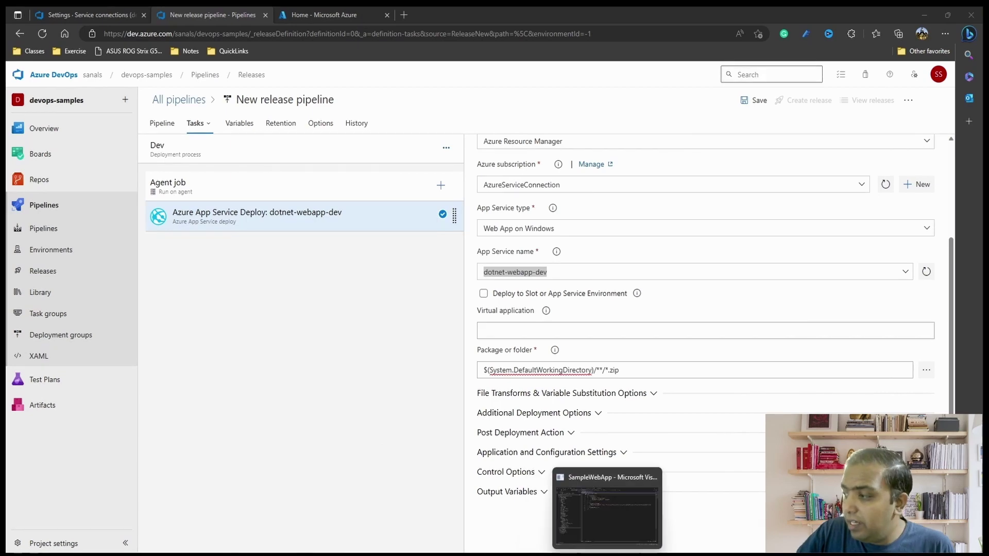
click(607, 555)
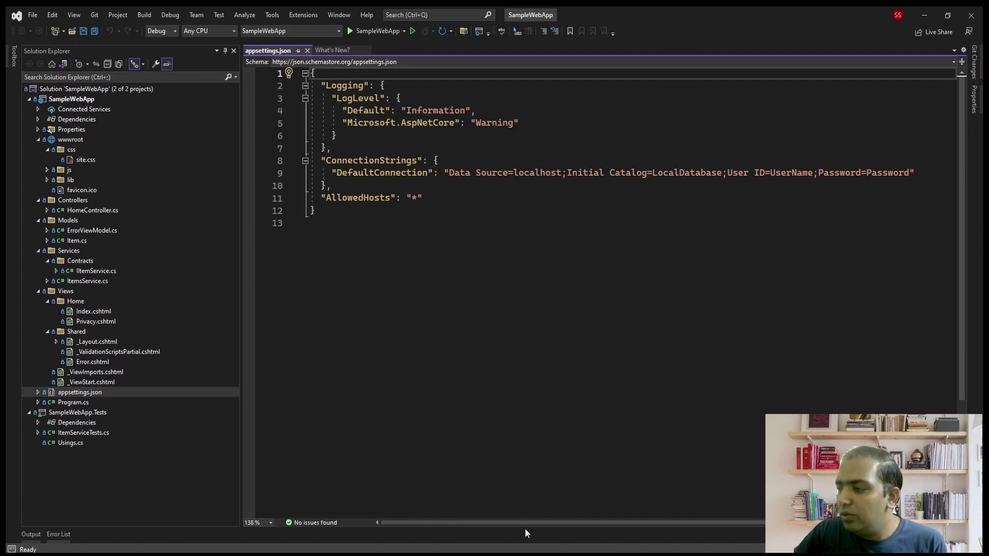
mouse_move(585, 553)
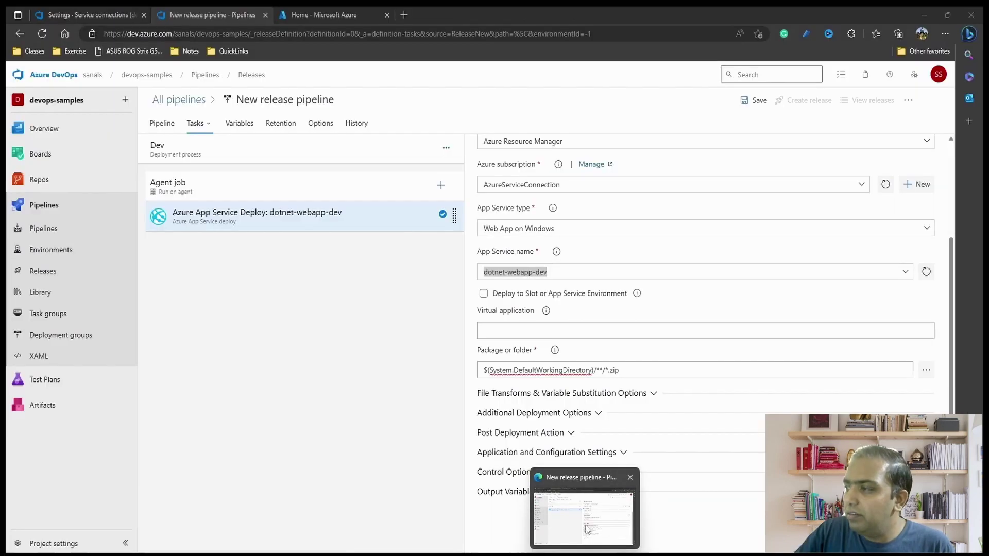
click(584, 517)
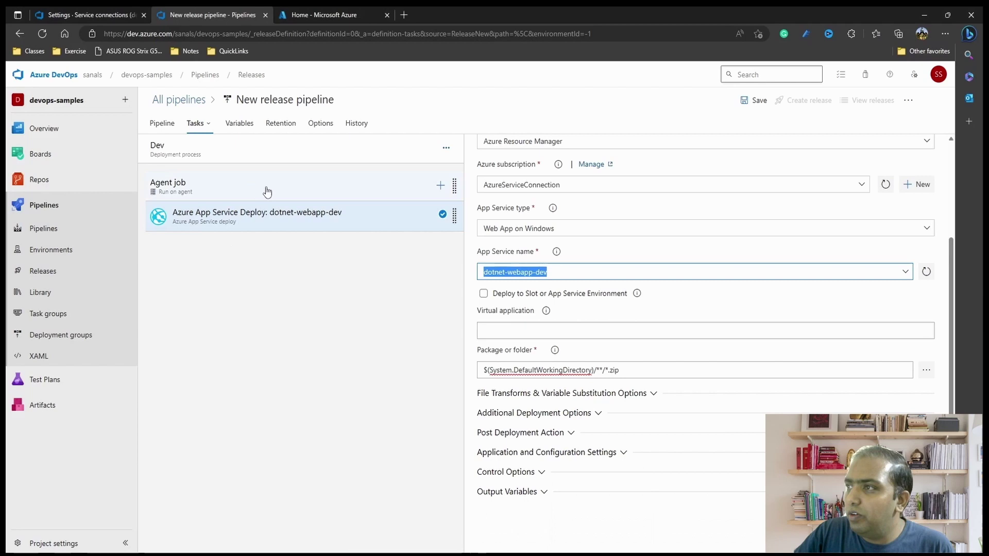
Step: Add a release pipeline variable named ConnectionString, using the DefaultConnection string copied from appsettings.json in Visual Studio as its value
click(240, 123)
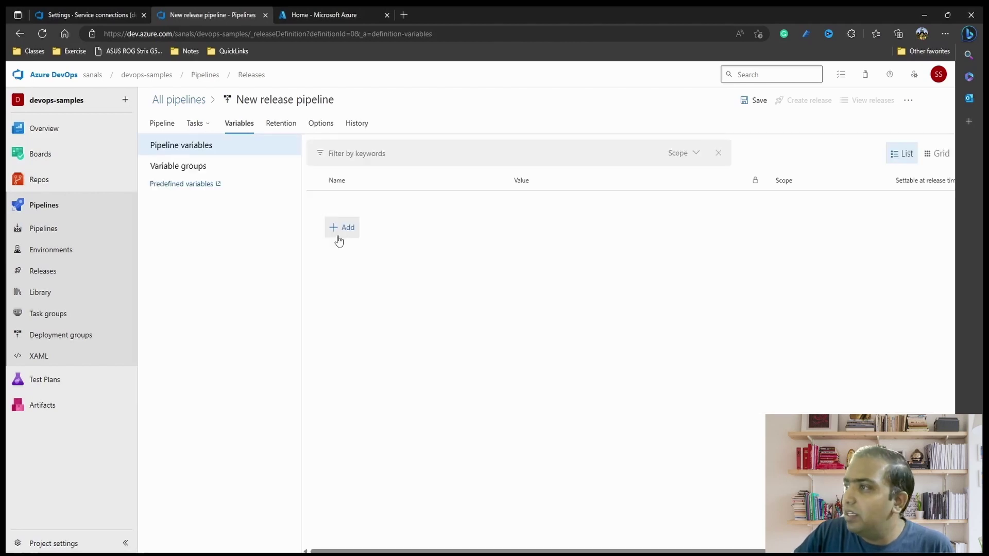
click(341, 238)
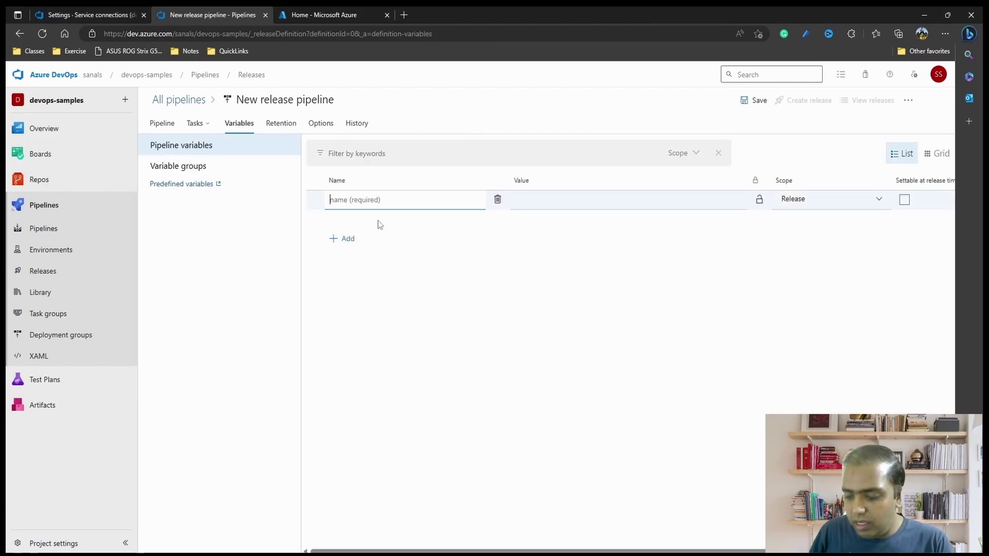
text(ConnectionStri)
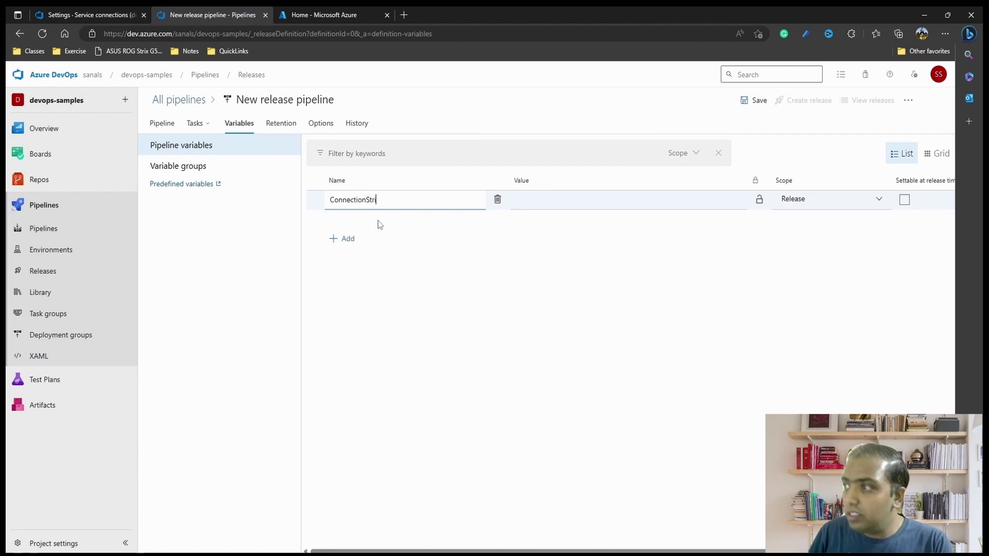
text(ng)
key(Tab)
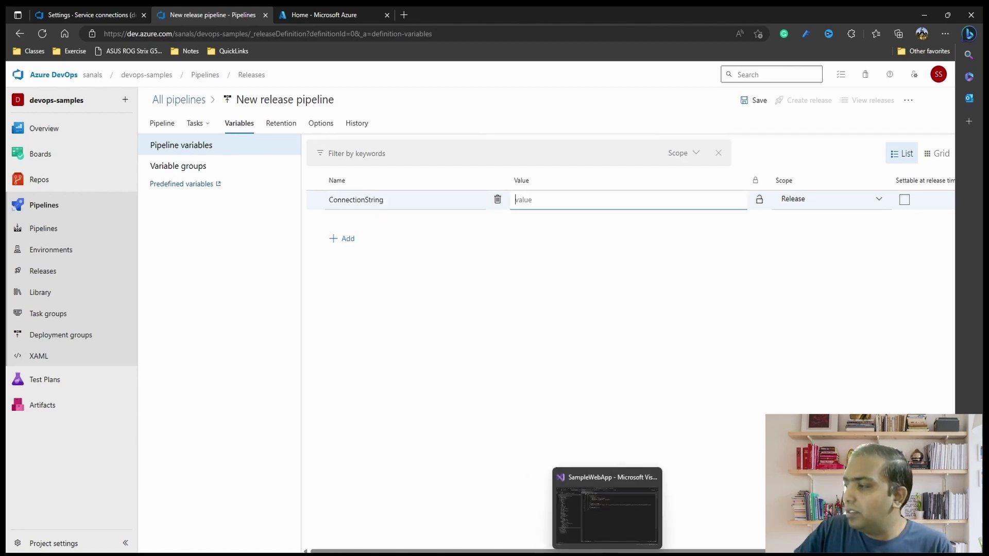
click(614, 514)
shift+click(911, 175)
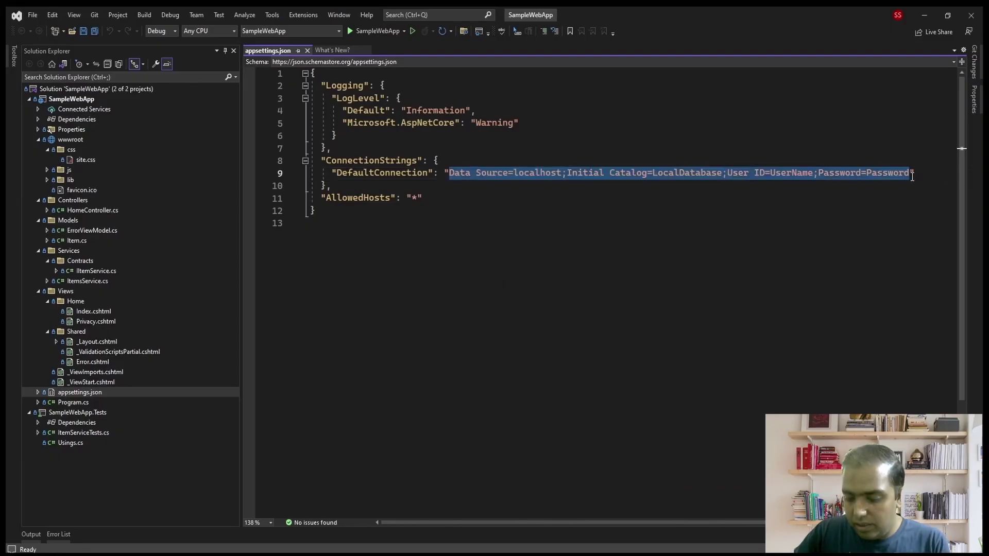
key(ctrl+c)
key(alt+Tab)
key(ctrl+v)
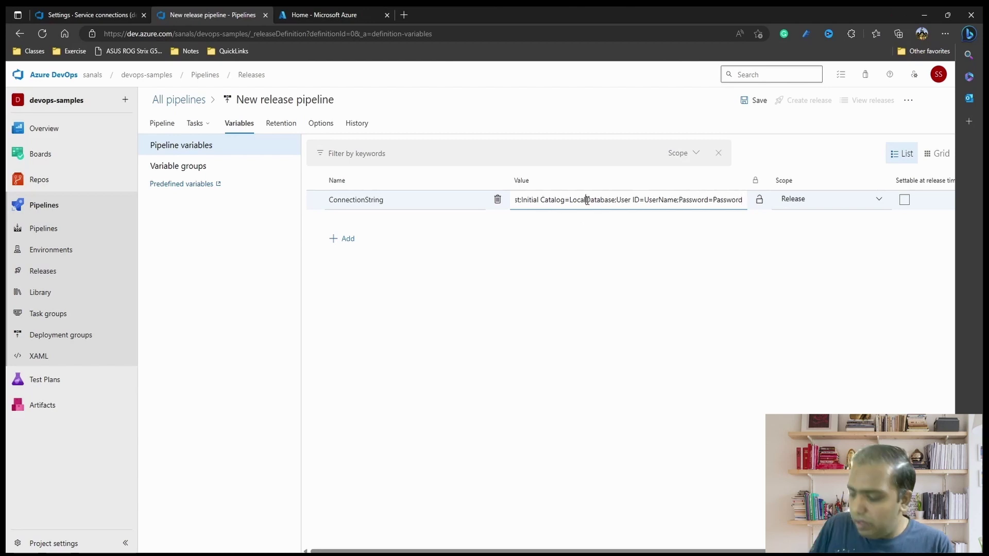
Step: Change the Initial Catalog in the ConnectionString variable's value to DevDatabase
click(587, 201)
key(BackSpace)
key(BackSpace)
key(BackSpace)
key(BackSpace)
key(BackSpace)
text(Dev)
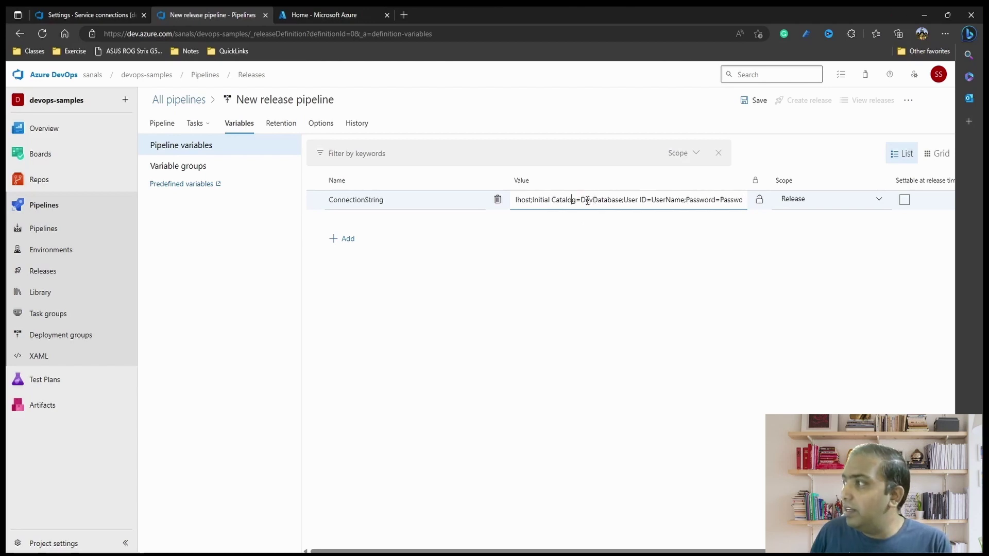
Step: Change the Data Source in the ConnectionString value to DevServer and scope the variable to the Dev stage
key(Left)
key(Left)
key(Left)
key(Left)
key(Left)
key(Left)
key(Left)
key(Left)
key(Left)
key(Left)
key(Left)
key(Left)
key(Left)
key(Left)
key(Left)
key(Left)
key(Left)
key(Left)
key(Left)
key(Left)
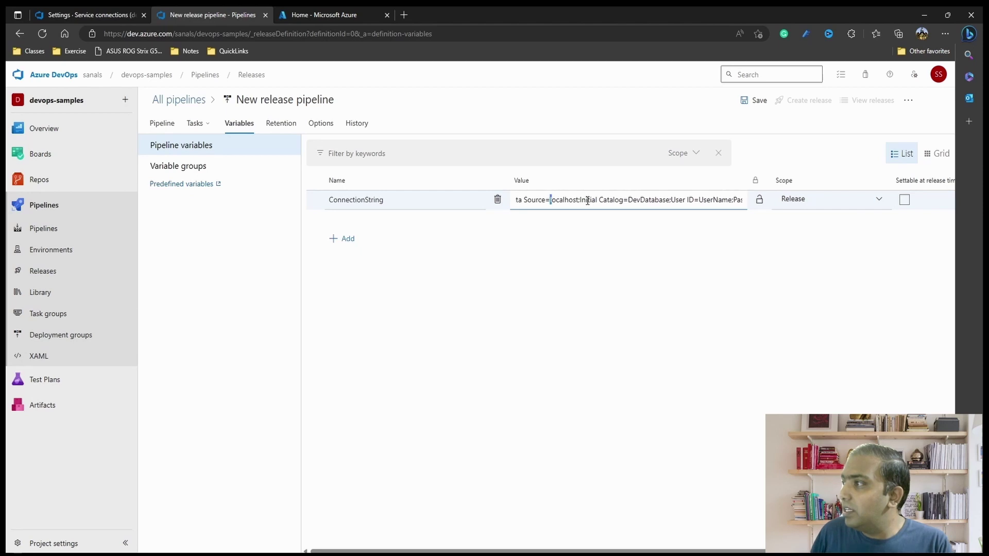
key(shift+Right)
key(shift+Right)
key(shift+Right)
key(shift+Right)
key(shift+Right)
key(shift+Right)
key(shift+Right)
key(shift+Right)
key(shift+Right)
text(DevServer)
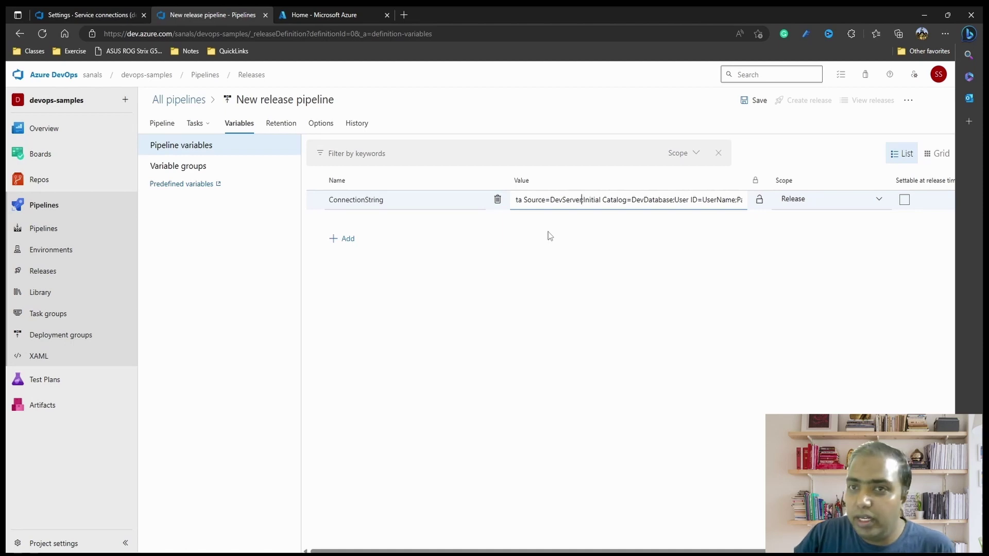
click(818, 205)
click(813, 246)
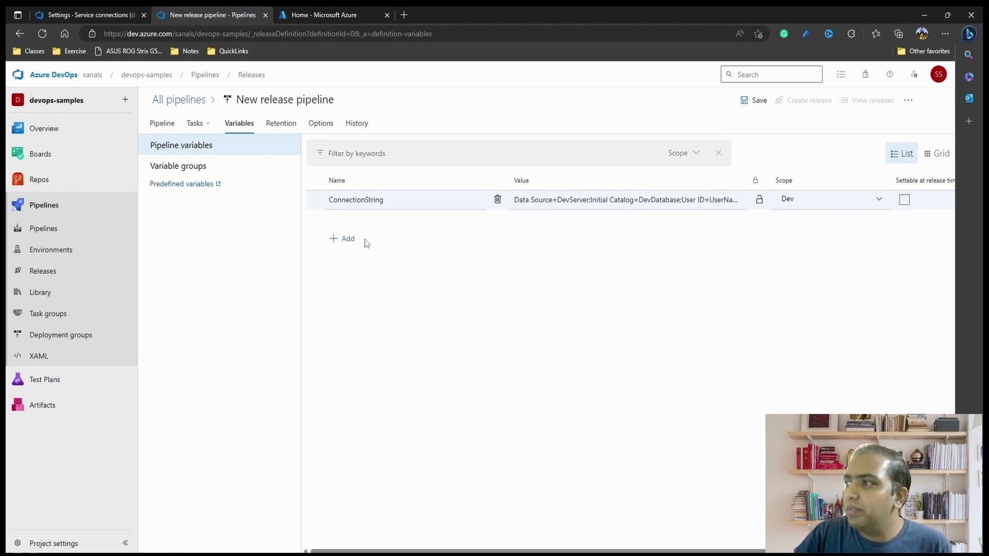
Step: Add a second ConnectionString variable by copying the name and value of the Dev-scoped one
double_click(361, 201)
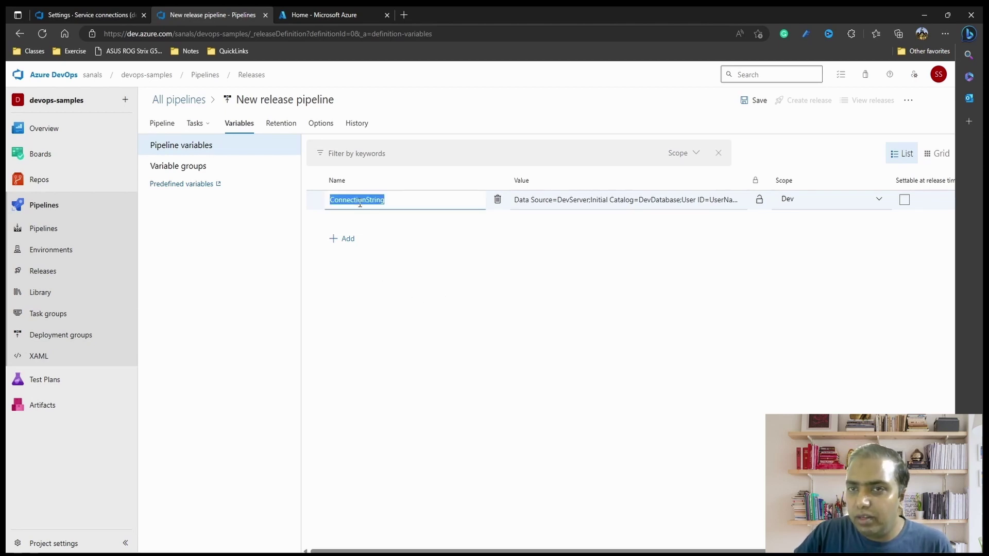
click(342, 238)
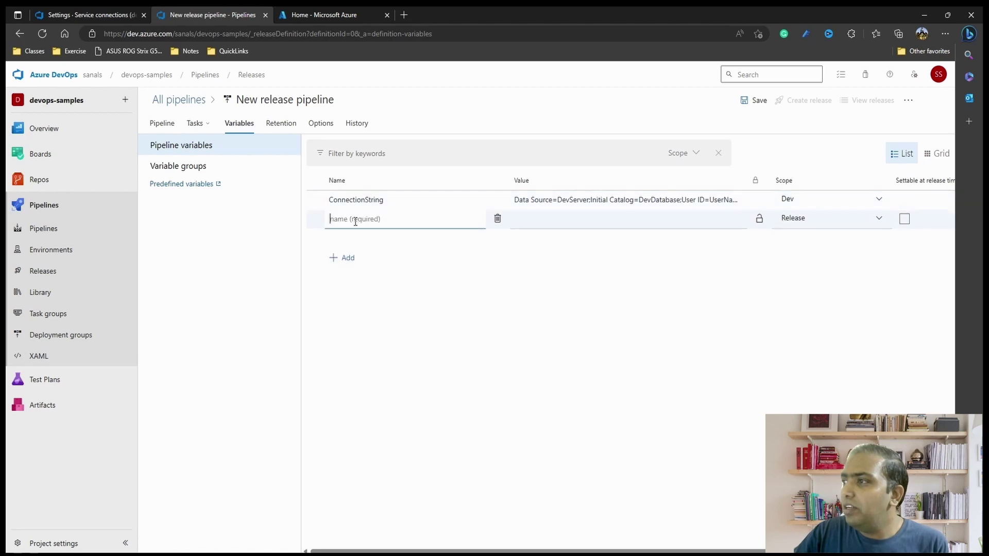
key(ctrl+v)
click(542, 201)
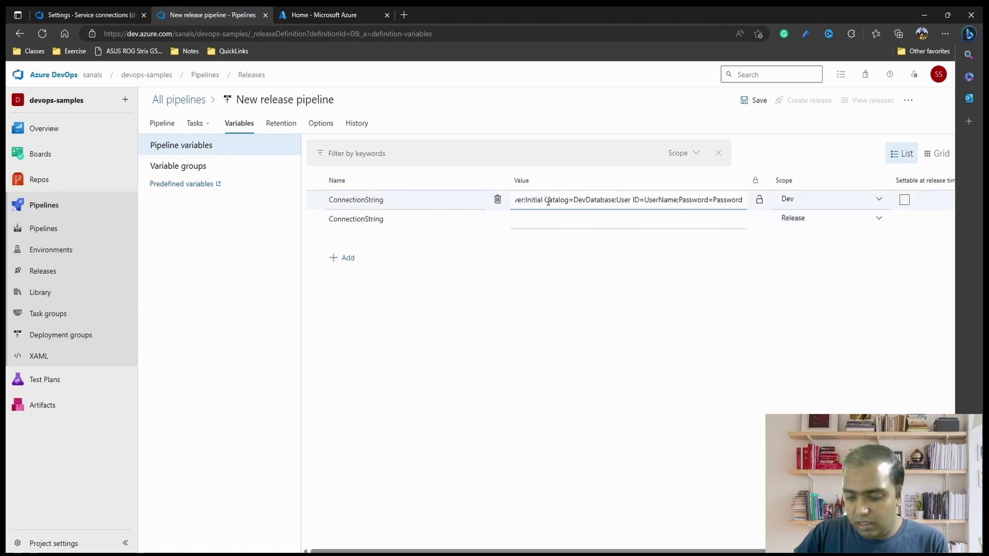
click(540, 220)
key(ctrl+v)
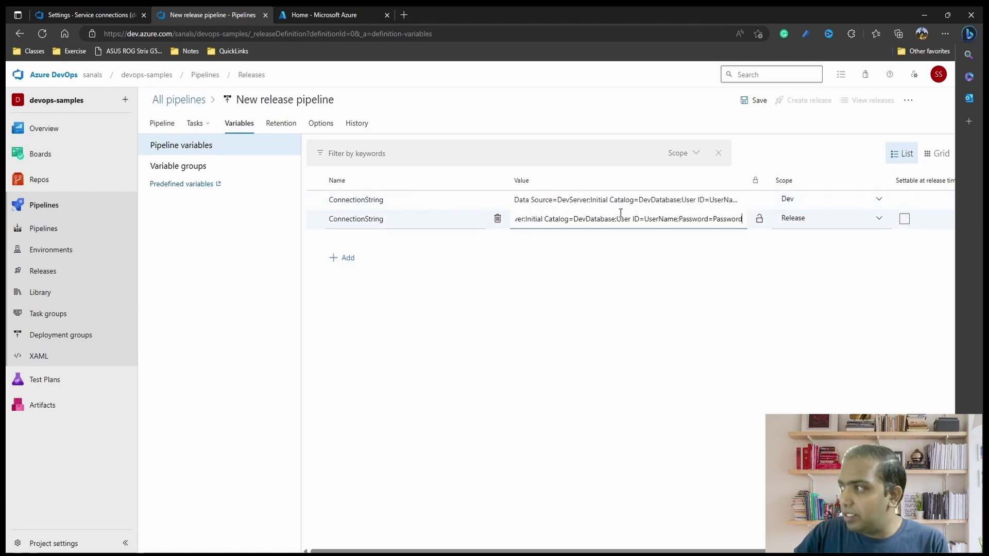
Step: Edit the second ConnectionString value to use QaeDatabase as Initial Catalog and QaeServer as Data Source
click(587, 217)
key(BackSpace)
key(BackSpace)
key(BackSpace)
text(Qae)
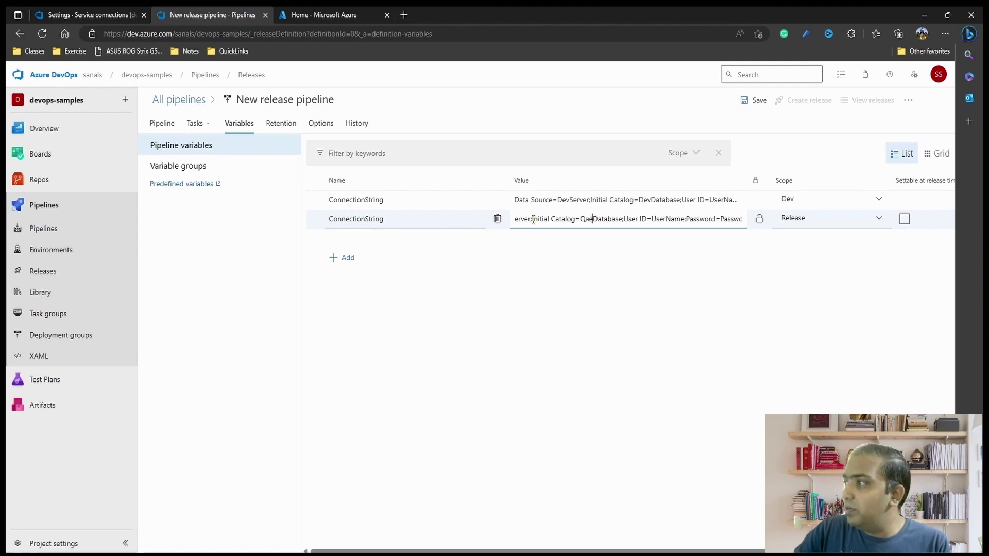
key(Home)
click(571, 218)
key(BackSpace)
key(BackSpace)
key(BackSpace)
text(Qae)
Step: Add an app setting named ConnectionStrings:DefaultConnection in the Application and Configuration Settings of the Dev stage's Azure App Service Deploy task
click(195, 123)
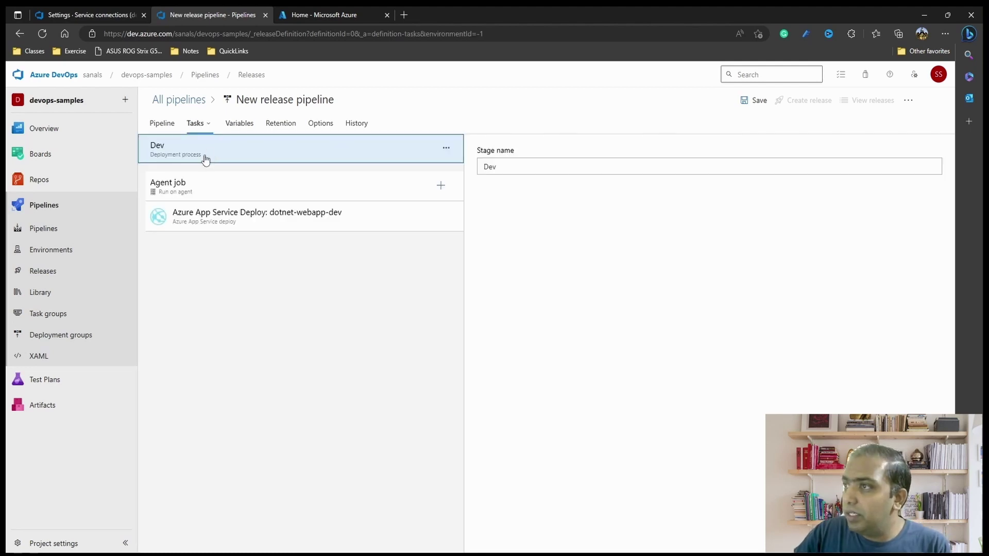
click(277, 217)
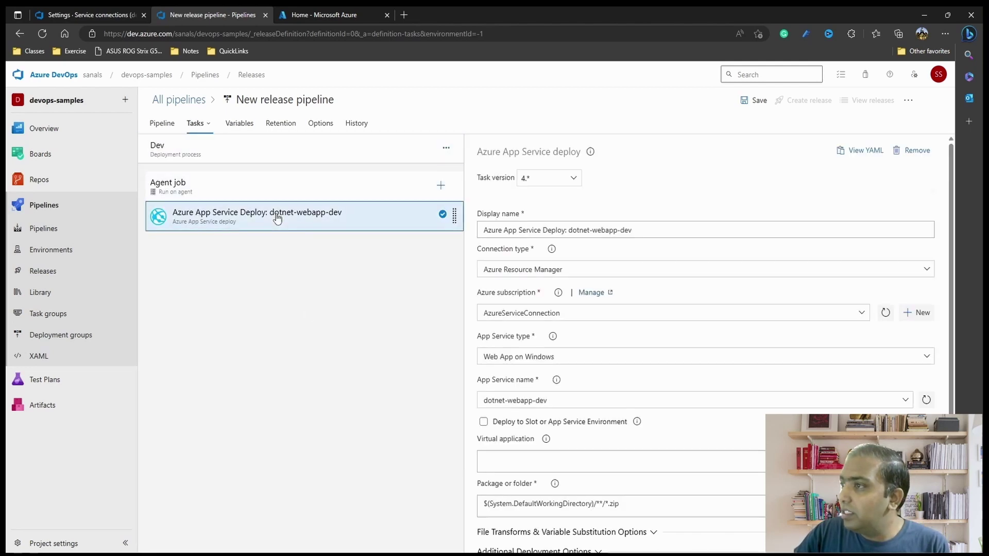
scroll(587, 463, down, 3)
click(604, 452)
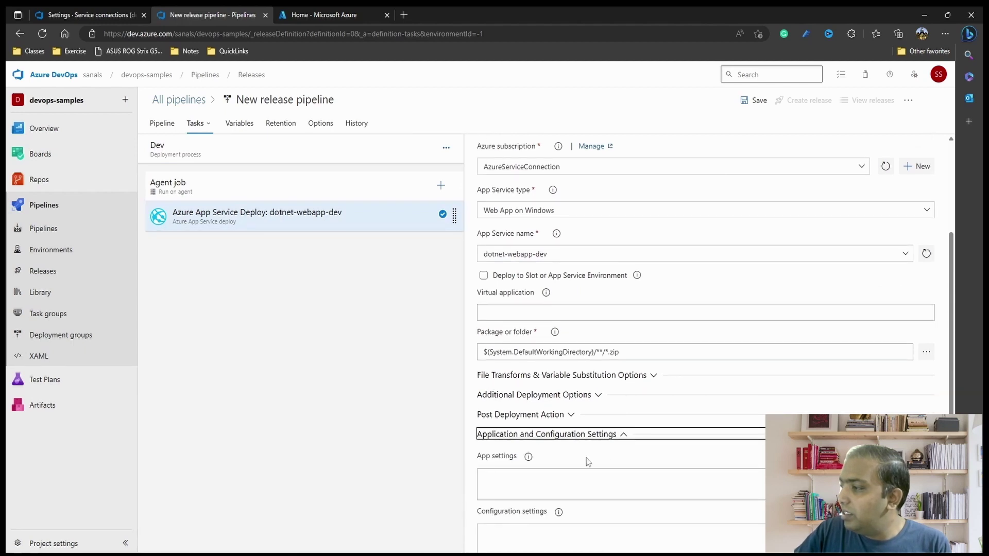
scroll(587, 459, down, 2)
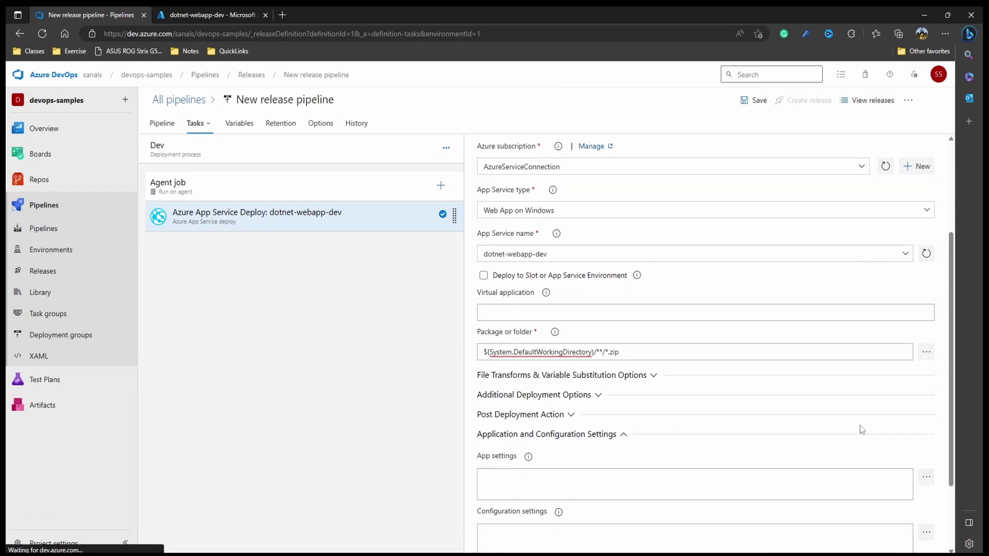
click(926, 477)
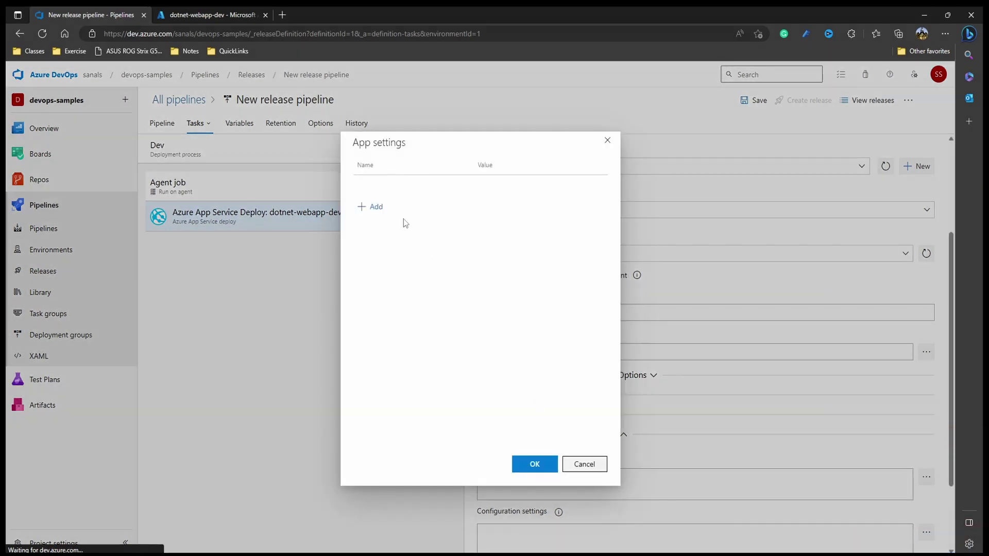
click(375, 206)
click(388, 186)
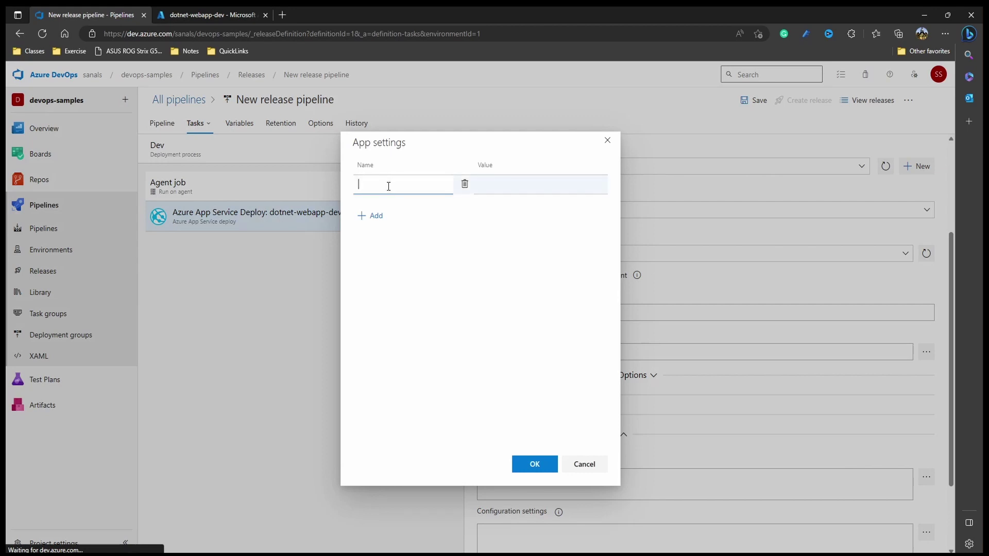
text(ConnectionStrings:DefaultConnection)
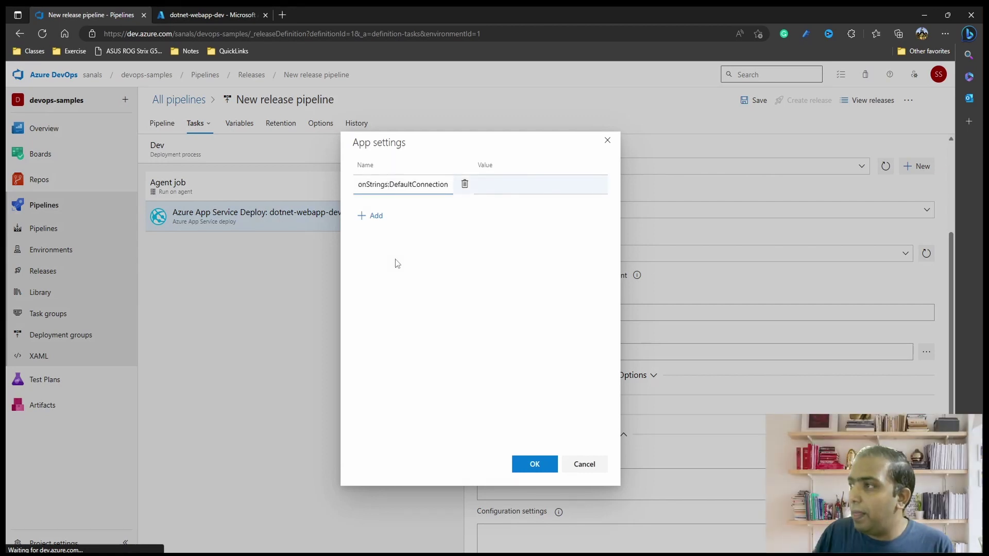
key(Home)
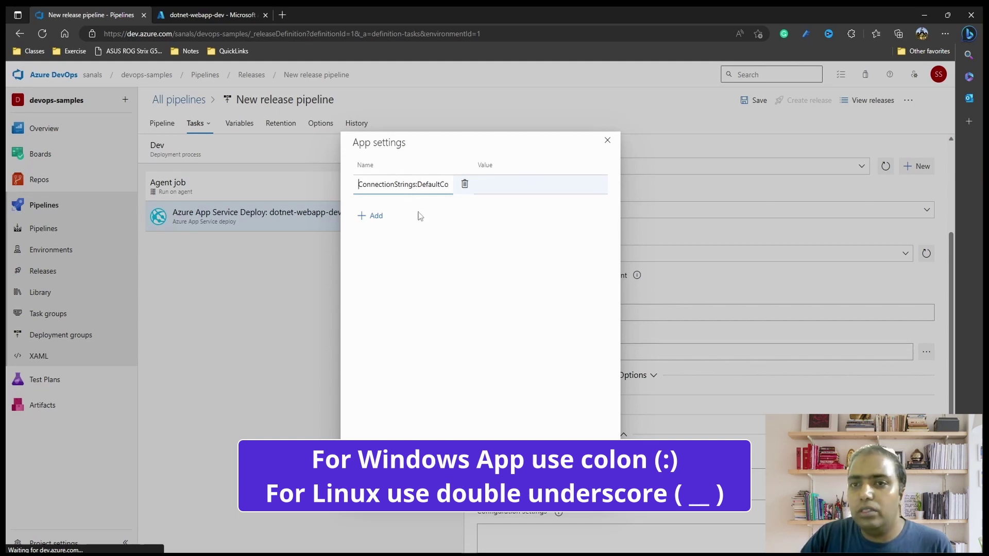
Step: Set the value of the ConnectionStrings:DefaultConnection app setting to "$(ConnectionString)", including the double quotes, and accept the app settings
click(490, 187)
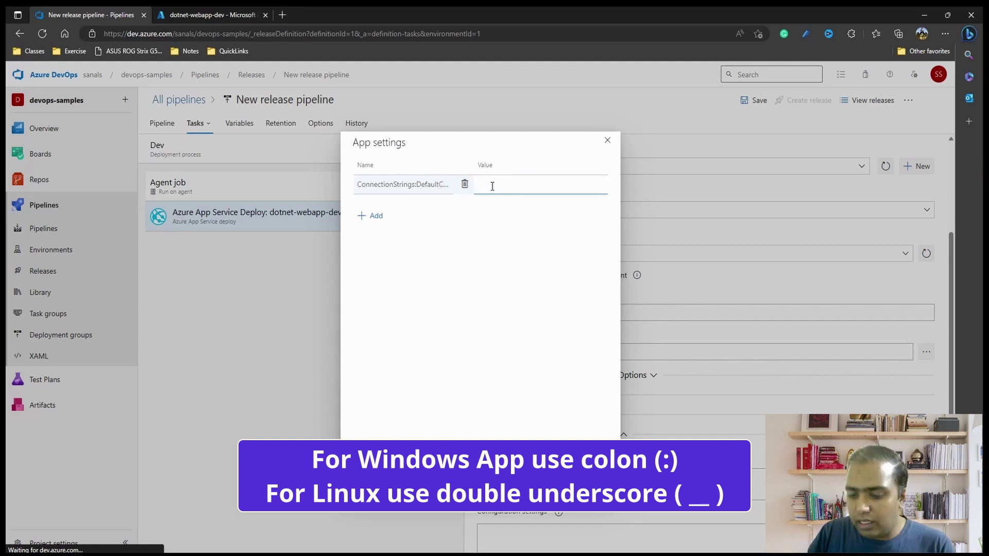
text(")
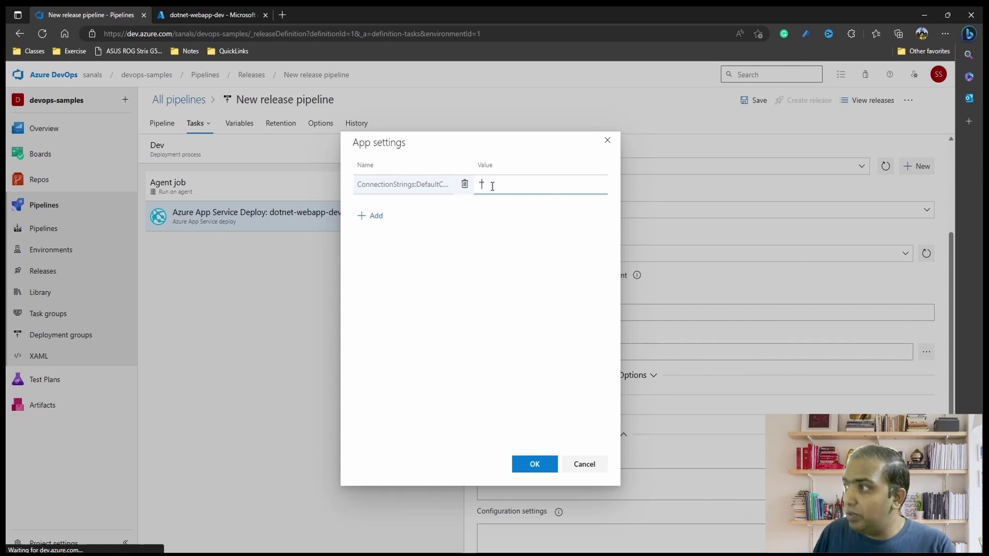
text($())
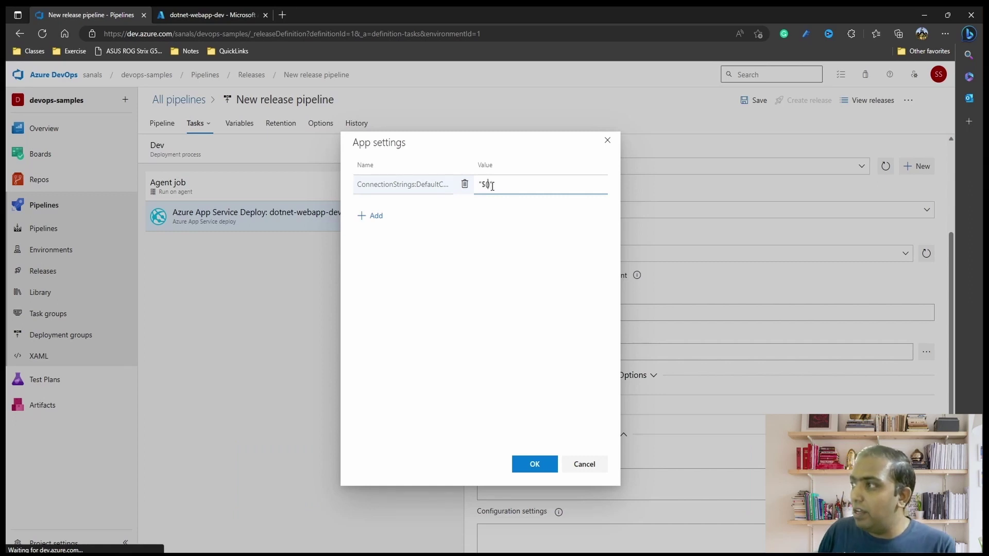
text(nnectionString)
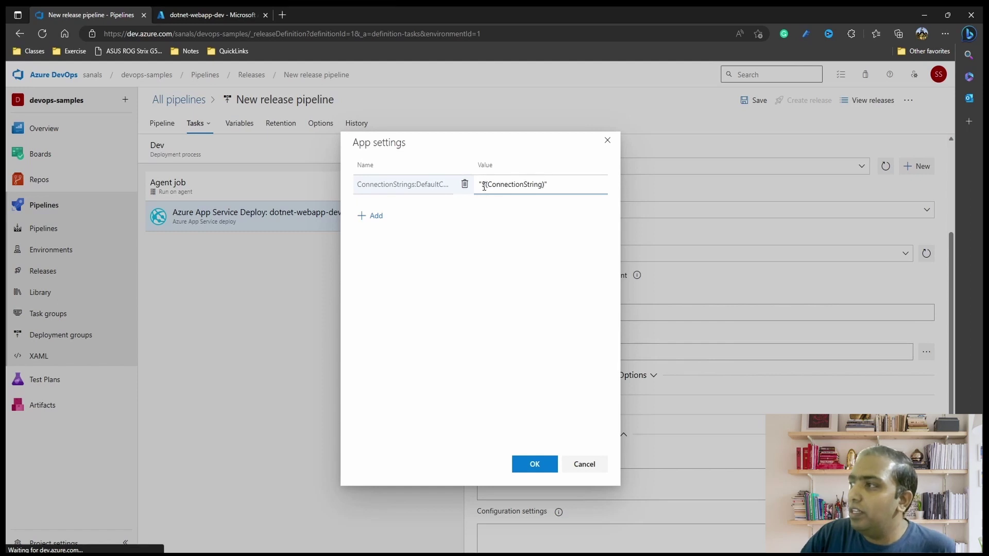
click(532, 466)
mouse_move(531, 461)
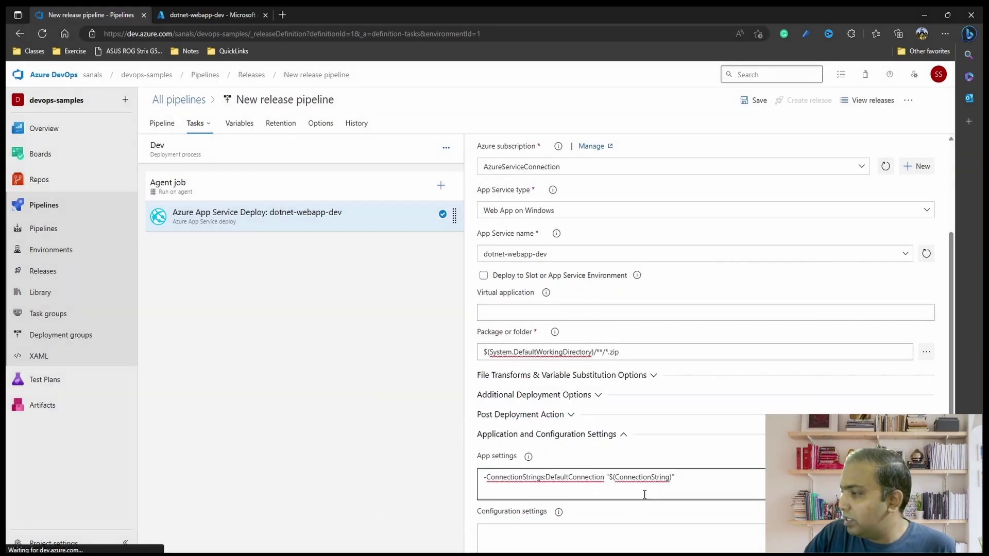
Step: Save the release pipeline and create a new release from it
click(749, 102)
click(523, 350)
click(803, 100)
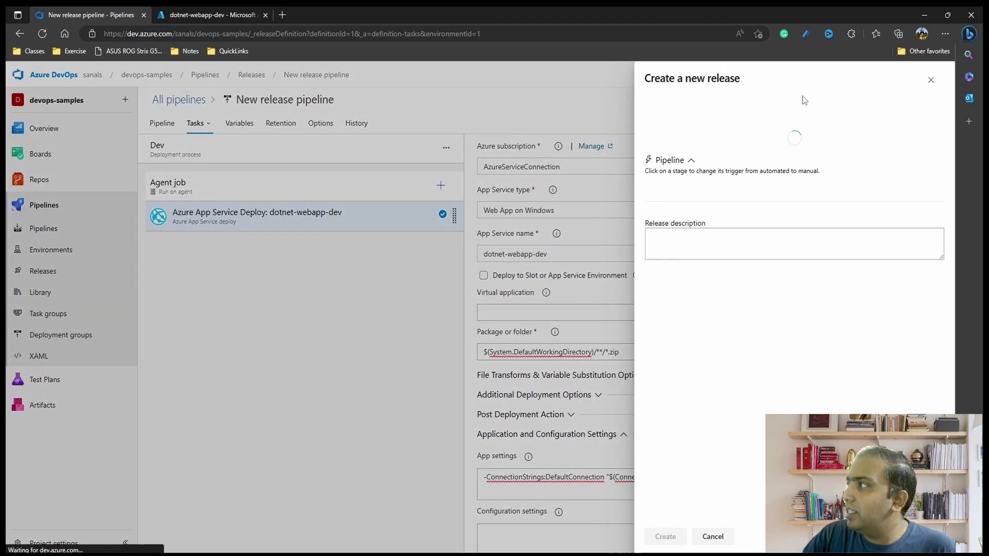
click(665, 536)
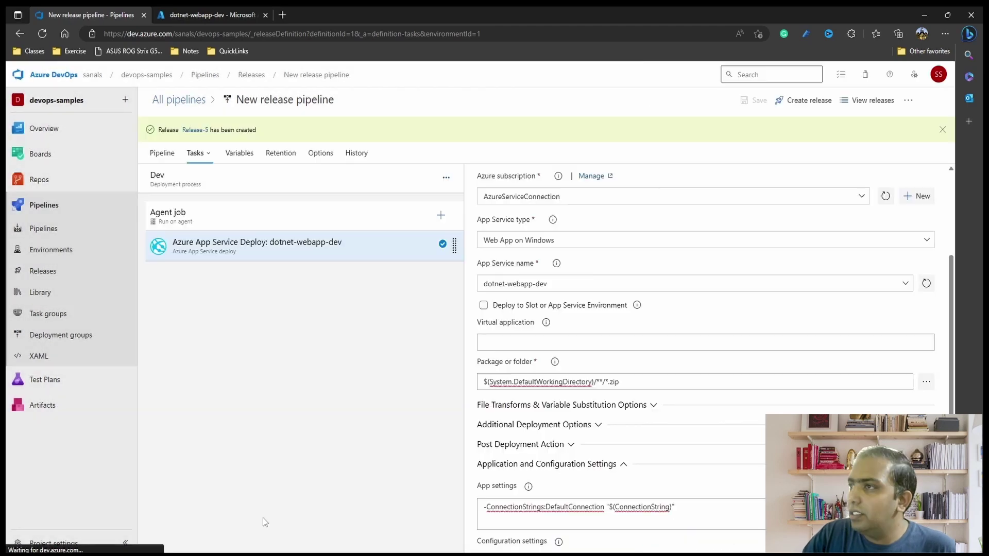
Step: Check the new release's Dev deployment, view the dotnet-webapp-dev site through its Azure default domain, and return to the release pipeline
click(191, 130)
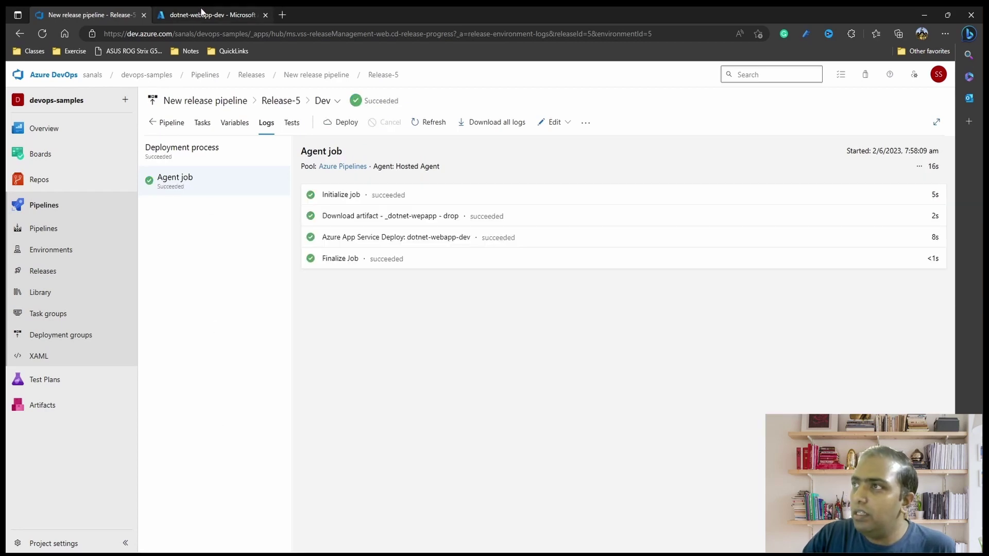
click(202, 12)
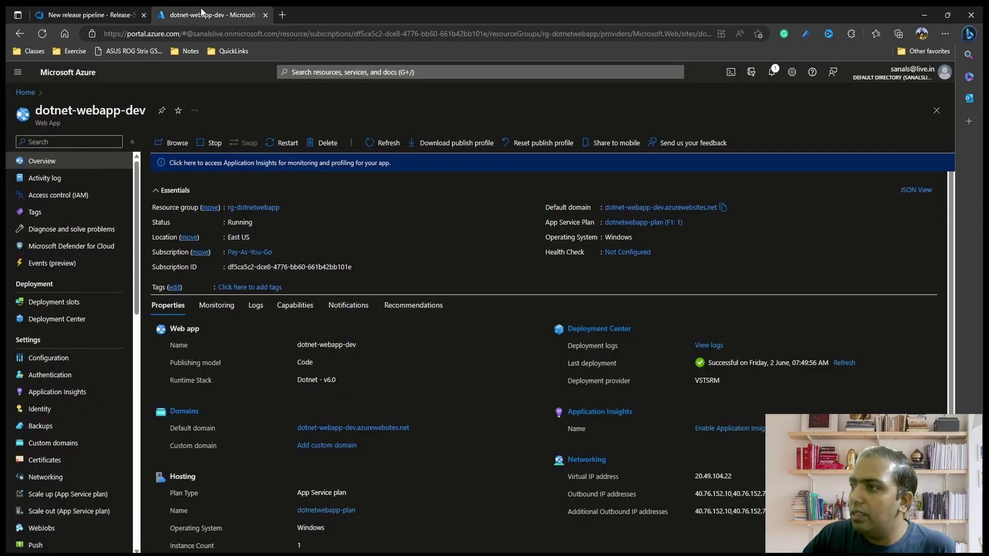
click(667, 207)
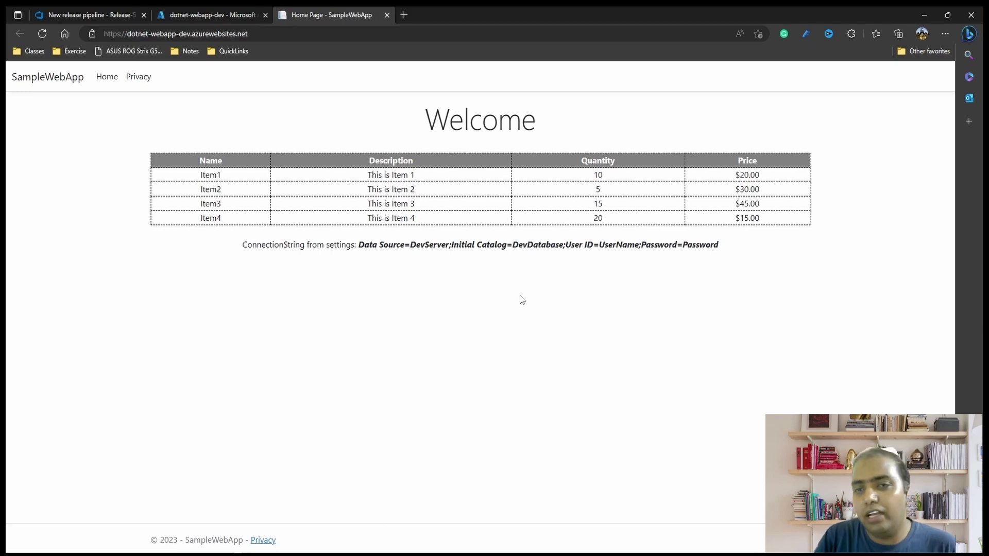
key(ctrl+1)
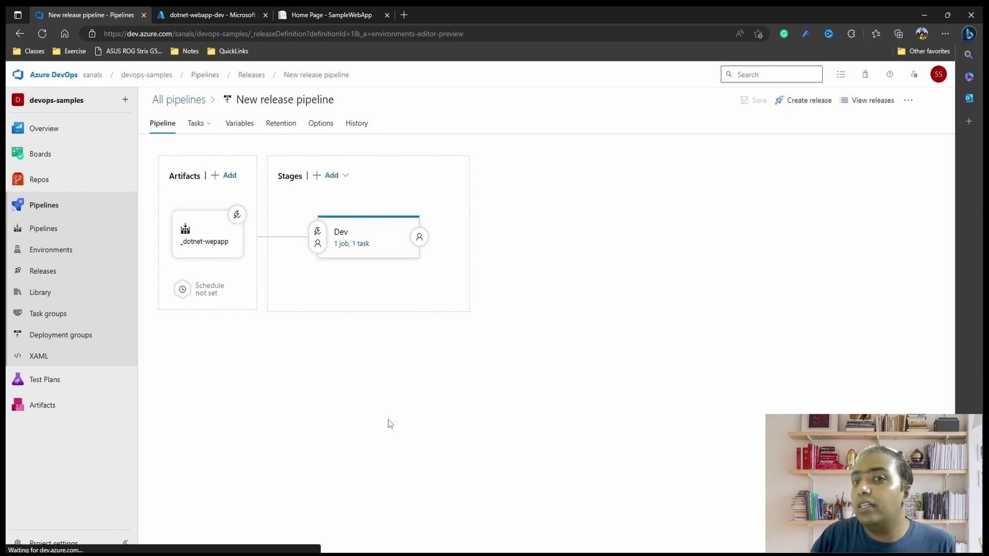
right_click(350, 238)
click(410, 205)
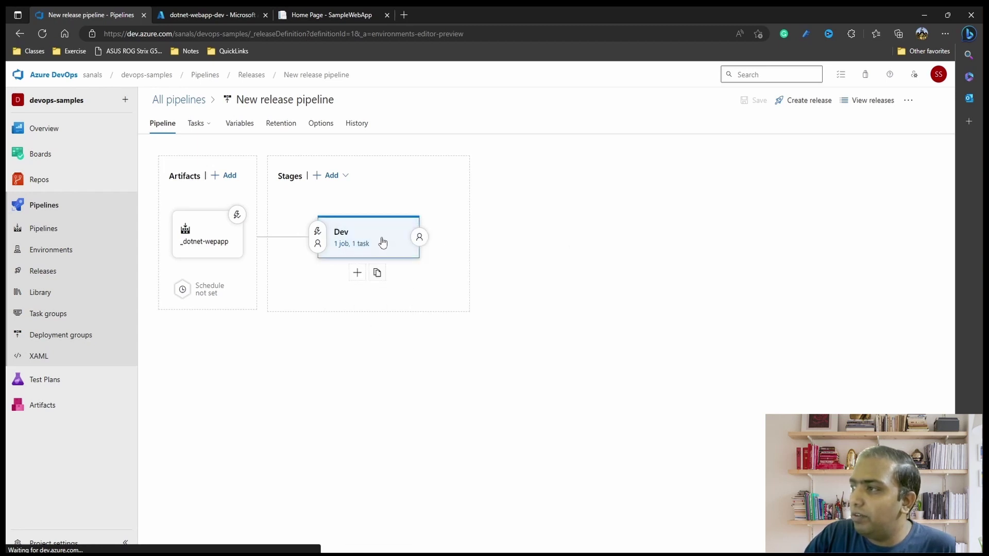
click(344, 273)
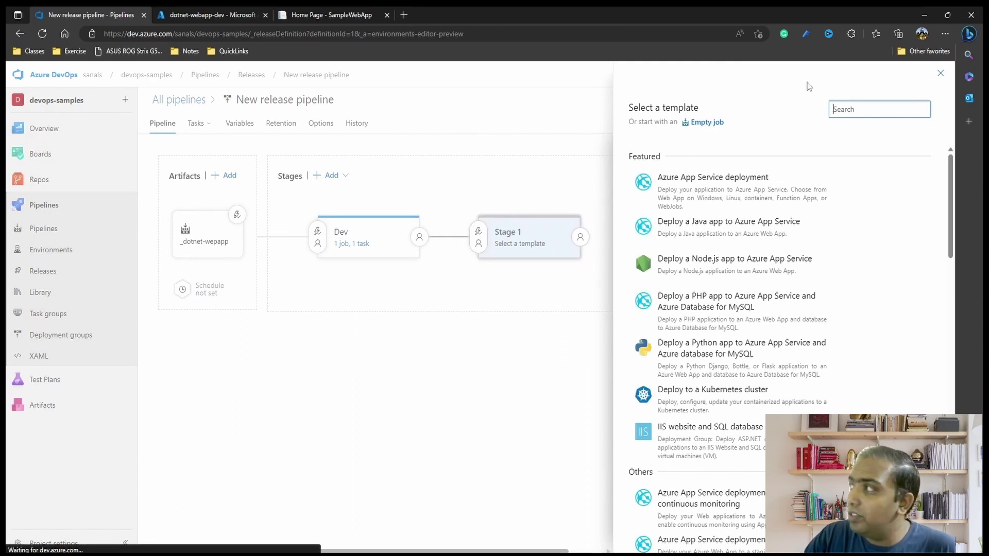
click(940, 75)
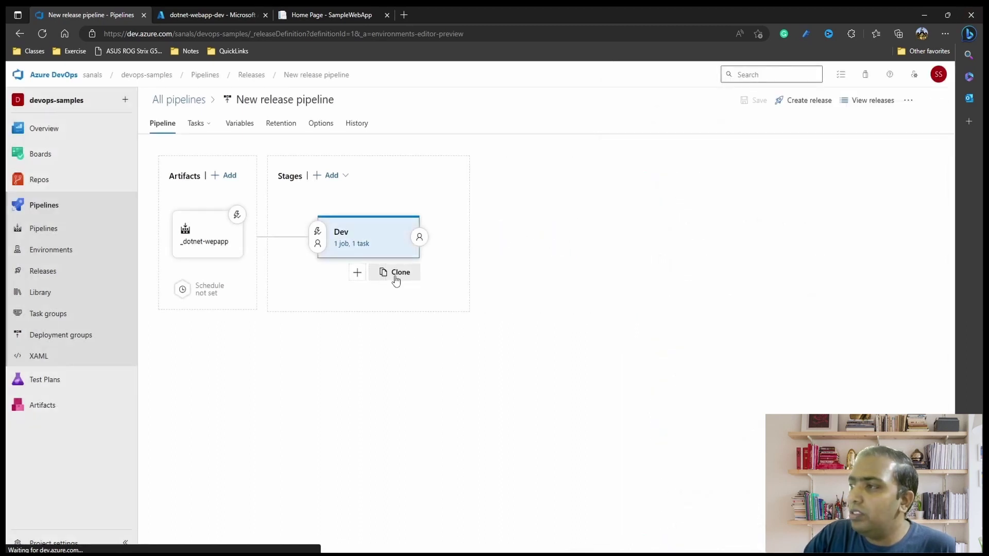
Step: Clone the Dev stage and rename the copy to QA
click(395, 277)
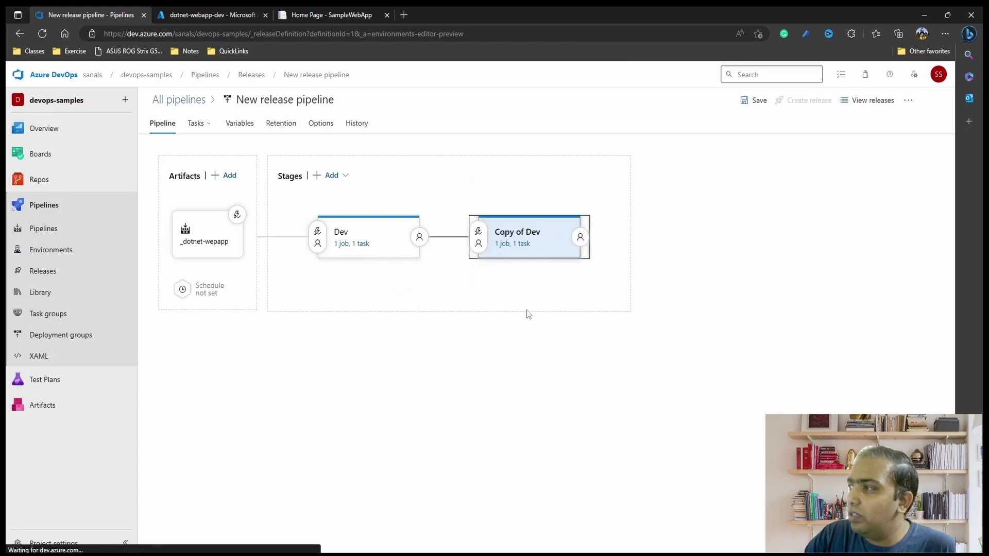
click(558, 231)
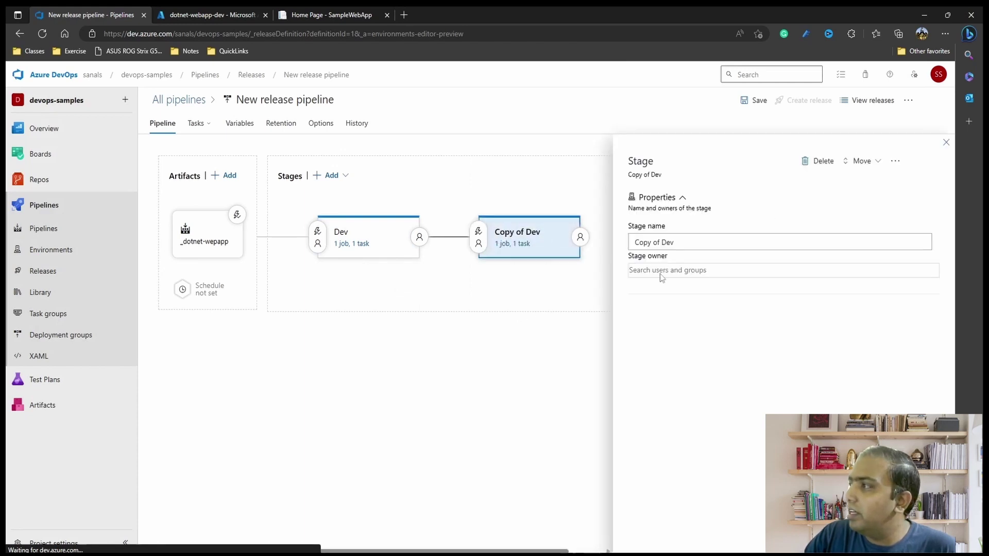
key(ctrl+a)
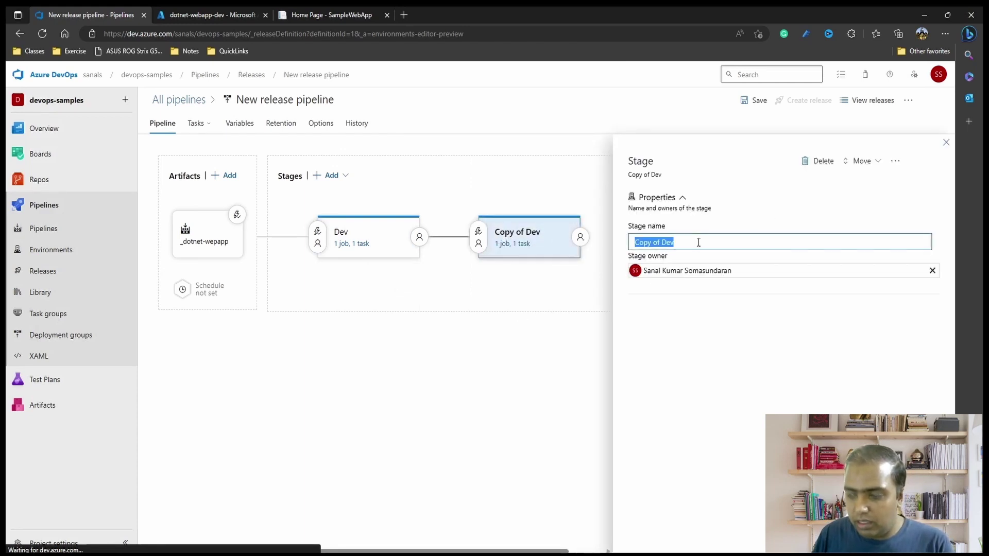
text(QA)
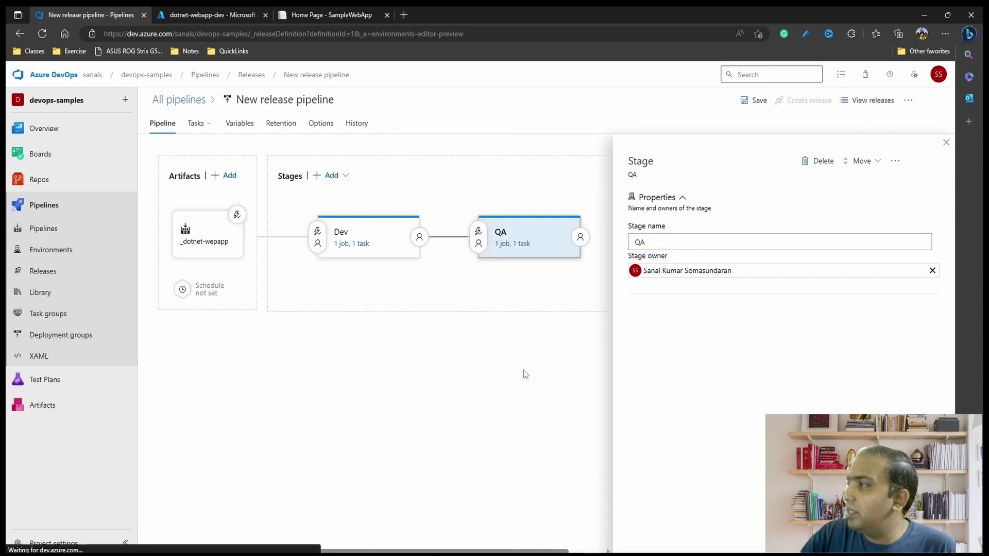
Step: Set the App Service name in the QA stage's Azure App Service Deploy task to dotnet-webapp-qae
click(512, 244)
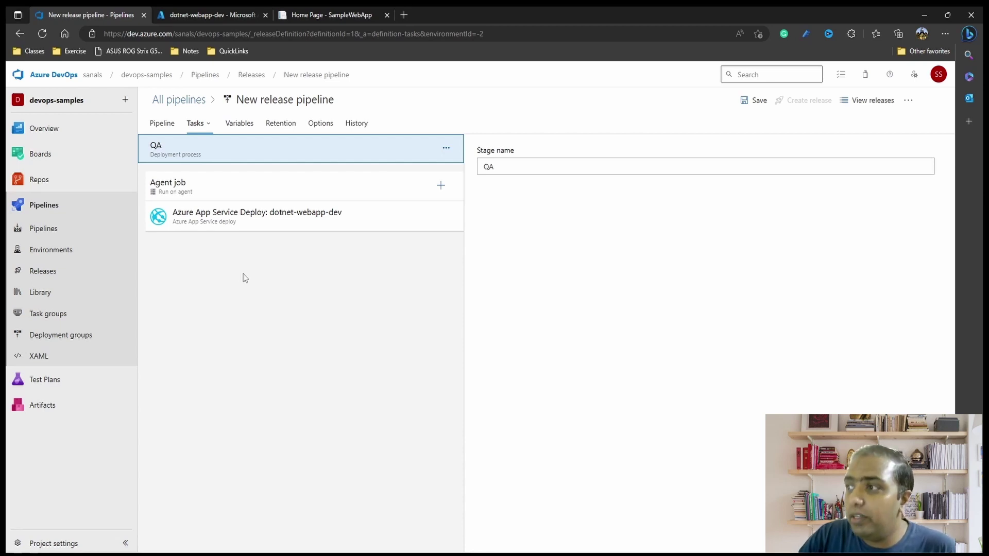
click(267, 226)
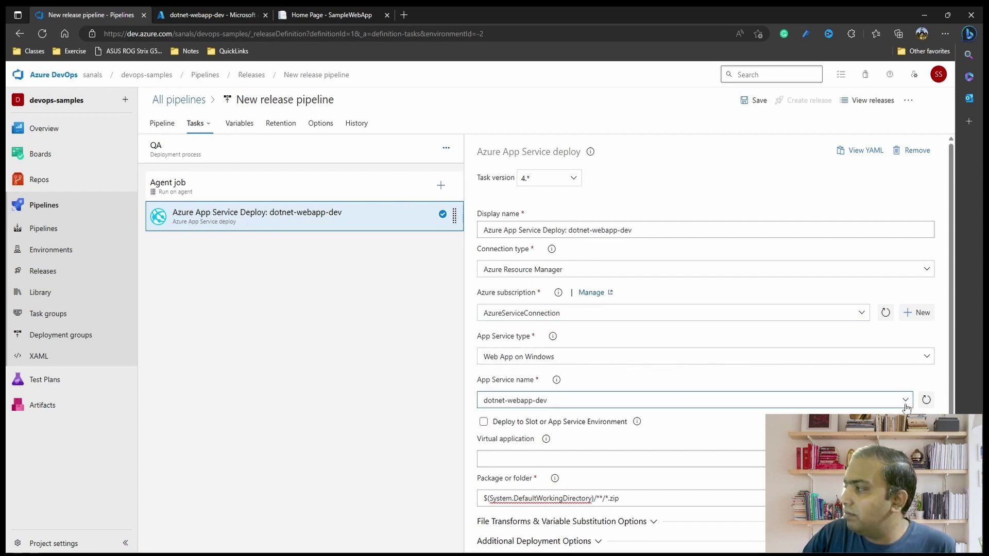
click(552, 403)
click(577, 434)
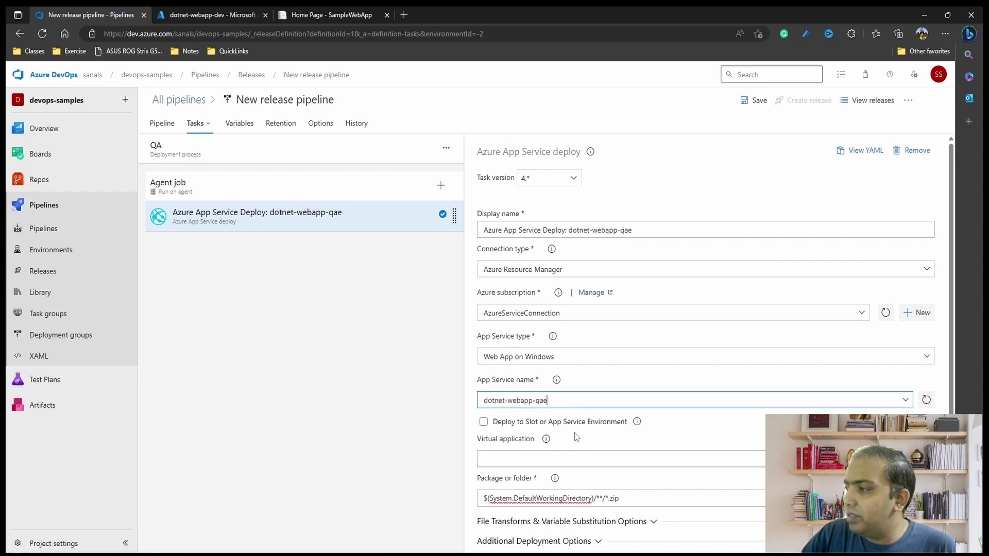
Step: Delete the cloned QA-scoped ConnectionString variable that points to DevServer, and scope the QaeServer ConnectionString to the QA stage
click(239, 125)
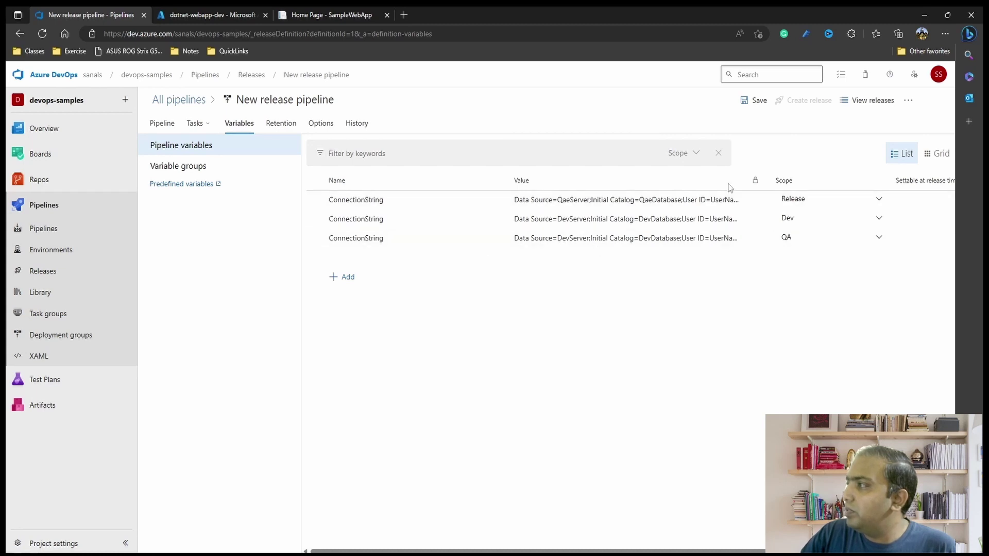
click(498, 240)
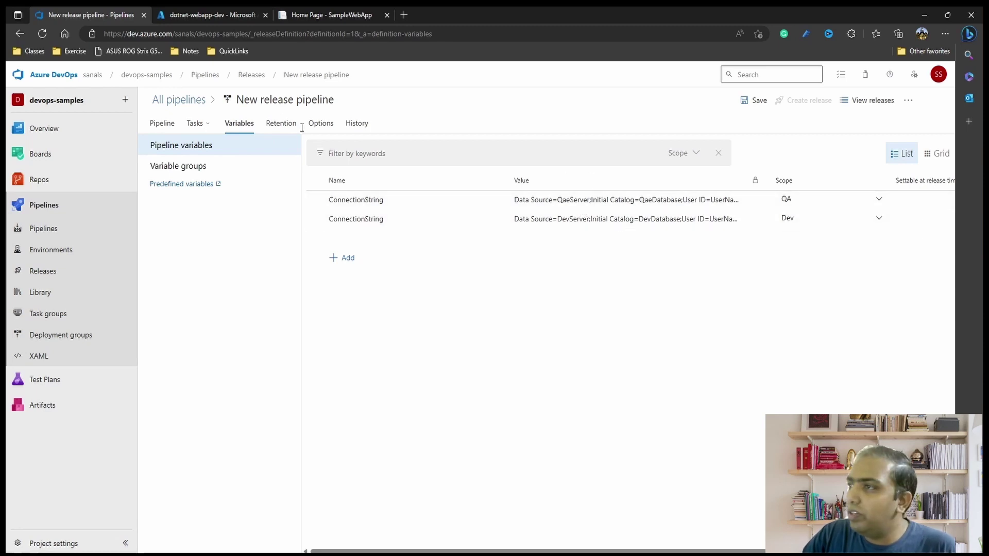
Step: Review the QA stage's Azure App Service Deploy task settings and open the Dev stage's tasks for comparison
click(200, 125)
click(205, 170)
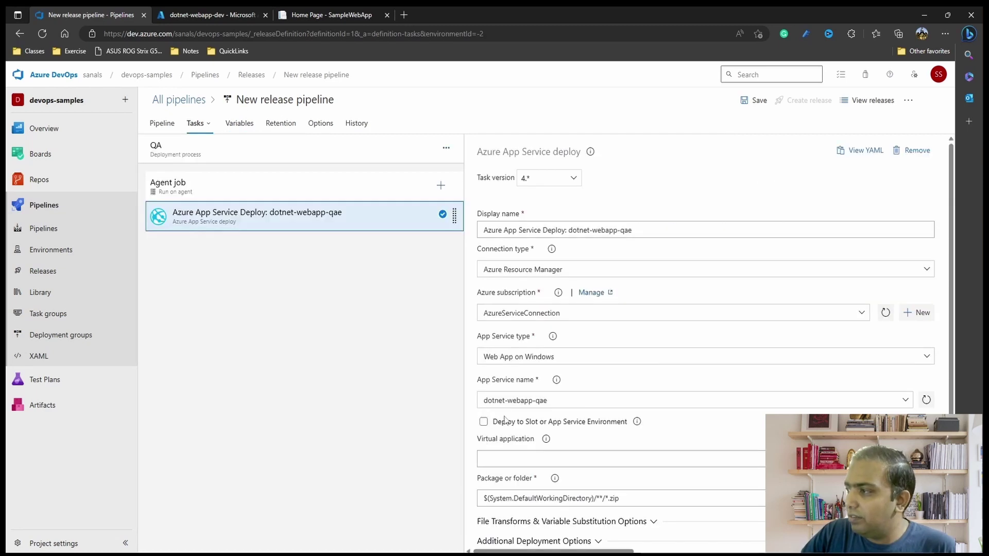
scroll(566, 453, down, 3)
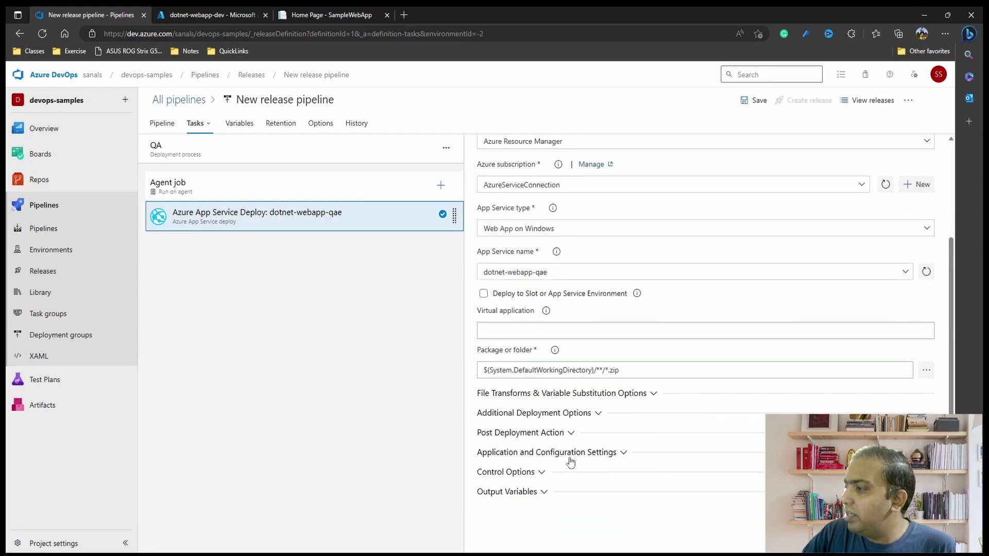
click(505, 443)
scroll(505, 442, up, 3)
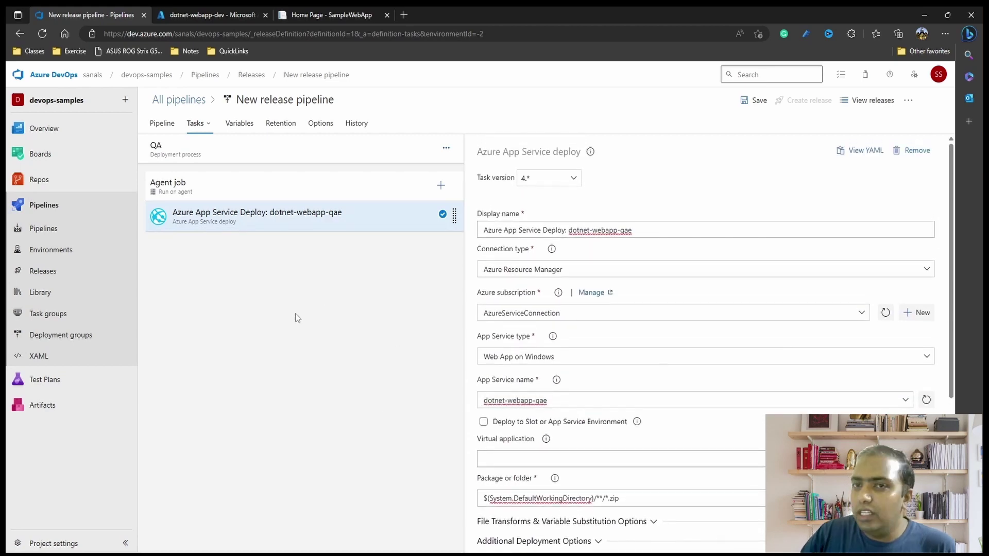
click(202, 123)
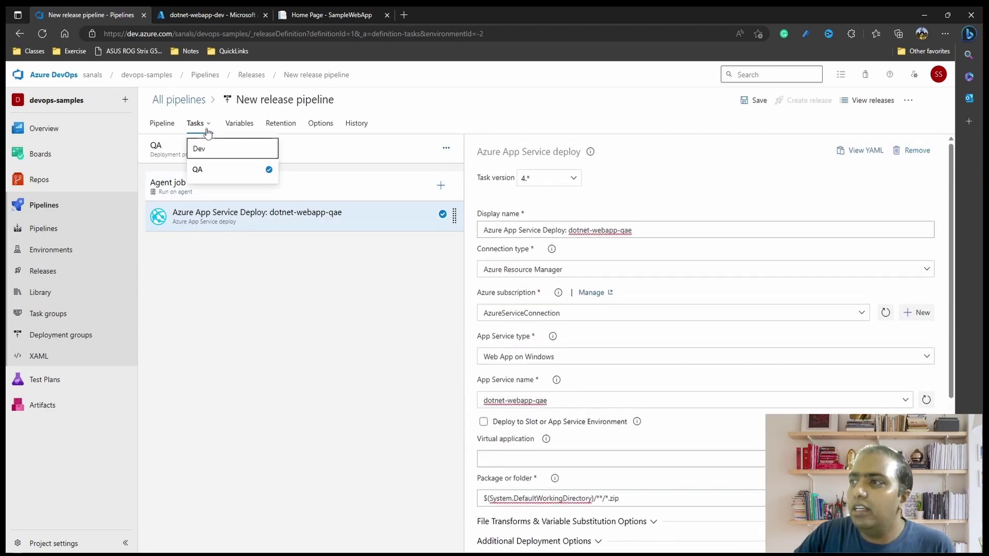
click(219, 149)
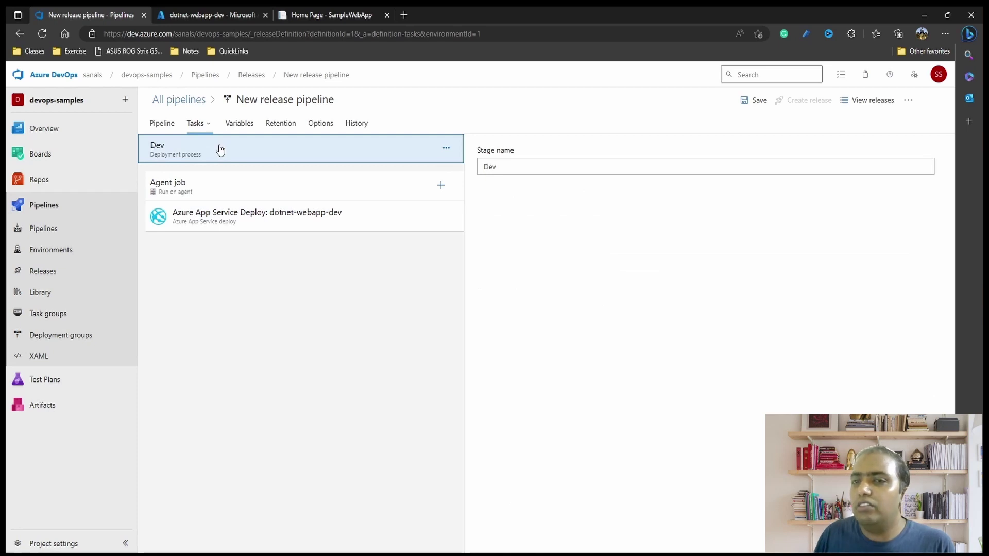